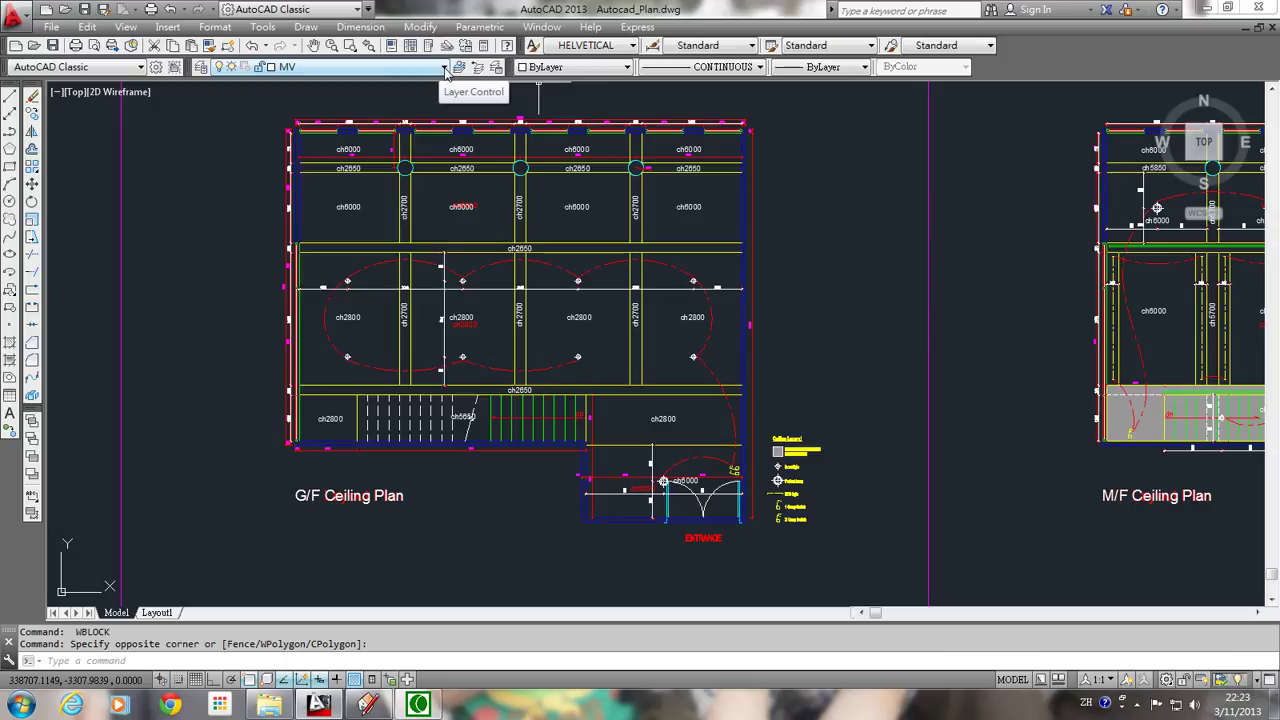
- Turn off the ceiling layers and the TITLE layer from the Layer Control list
click(445, 67)
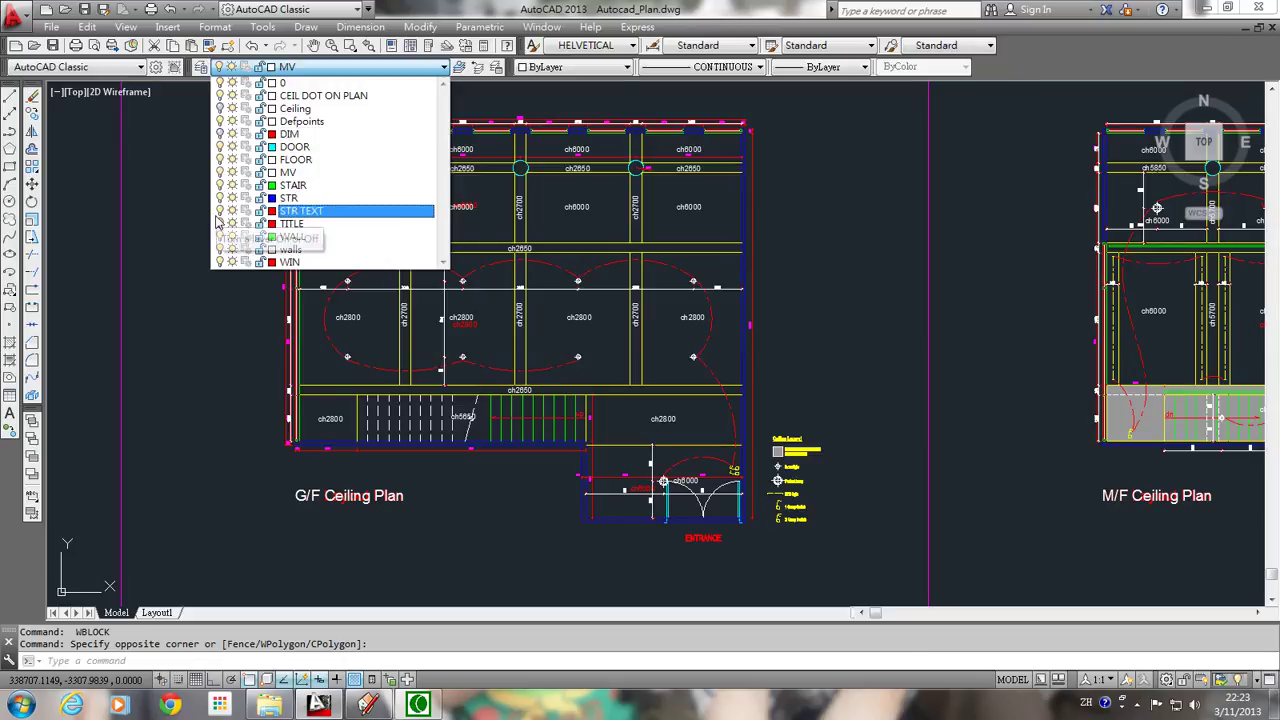
click(205, 369)
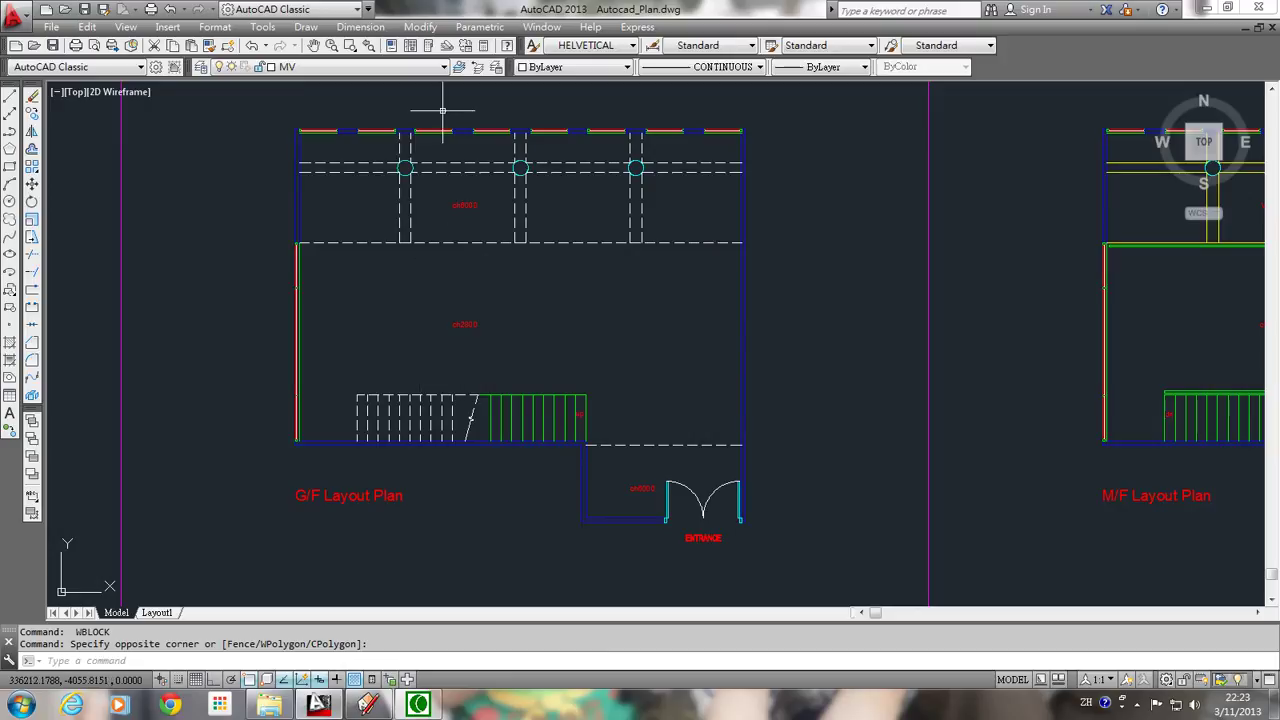
click(370, 70)
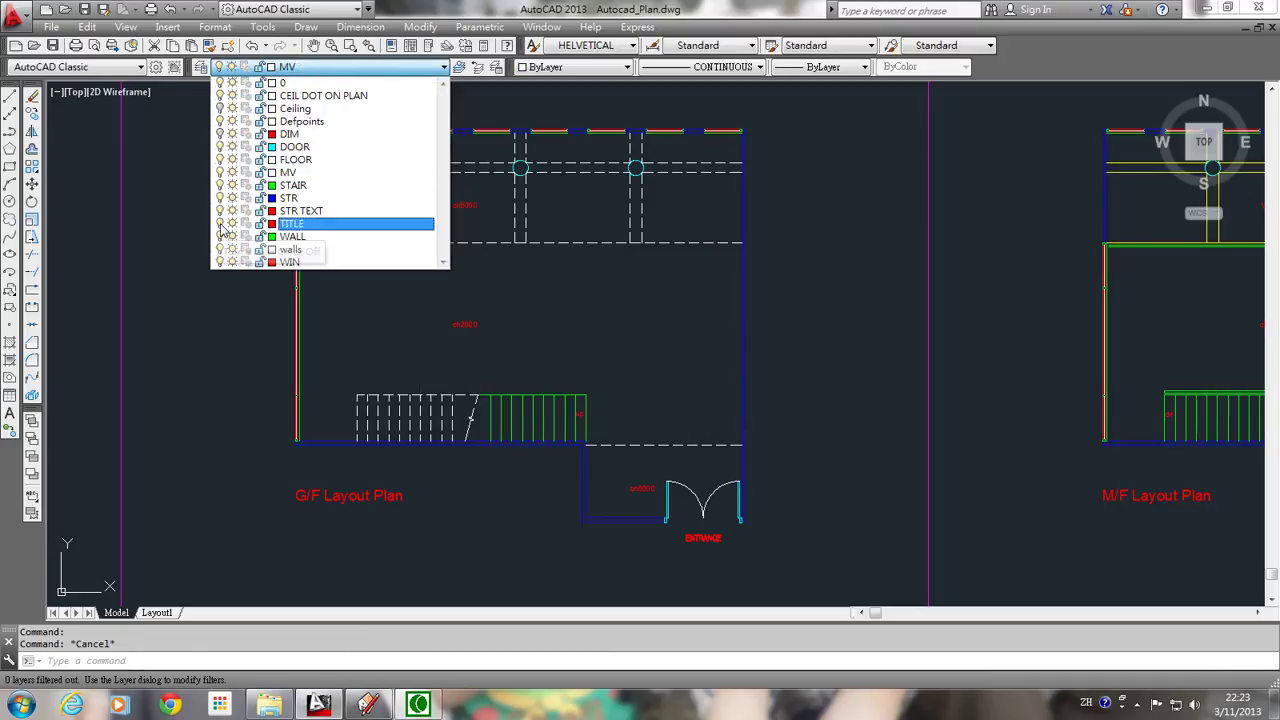
click(220, 224)
click(222, 336)
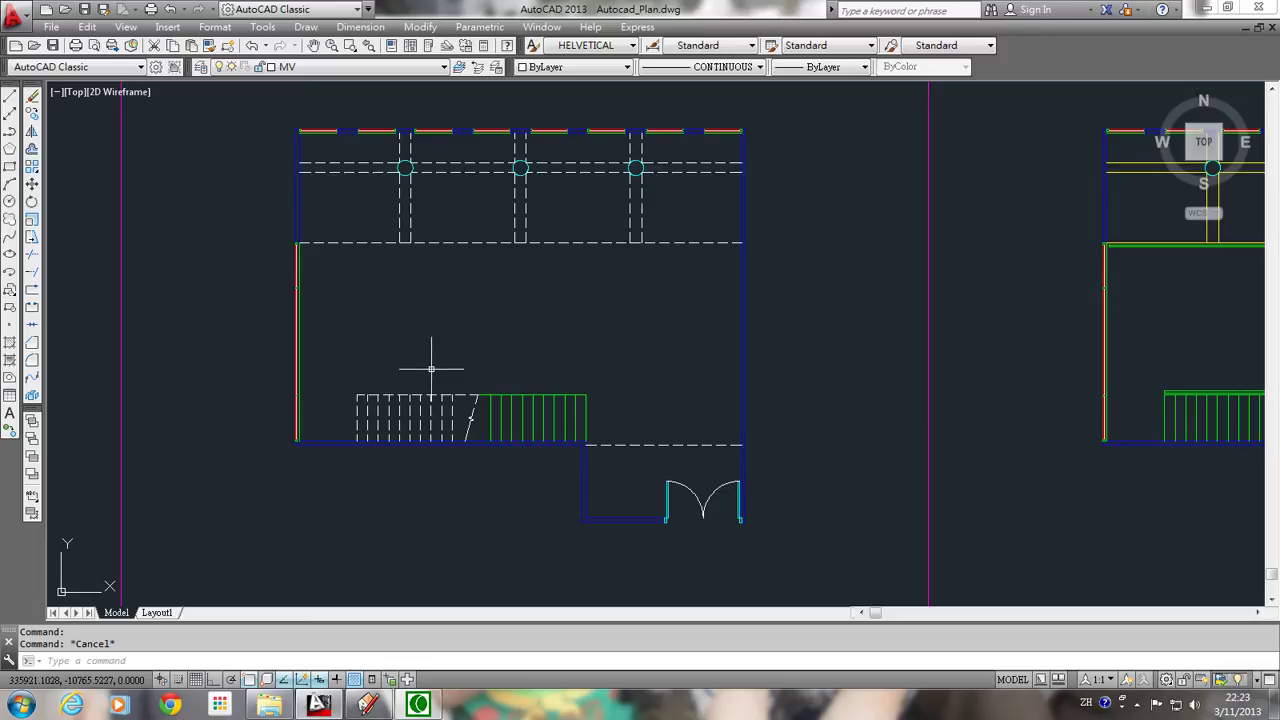
text(pl)
- With Ortho on, draw vertical polylines down from the left and right stair corners
key(Return)
click(357, 396)
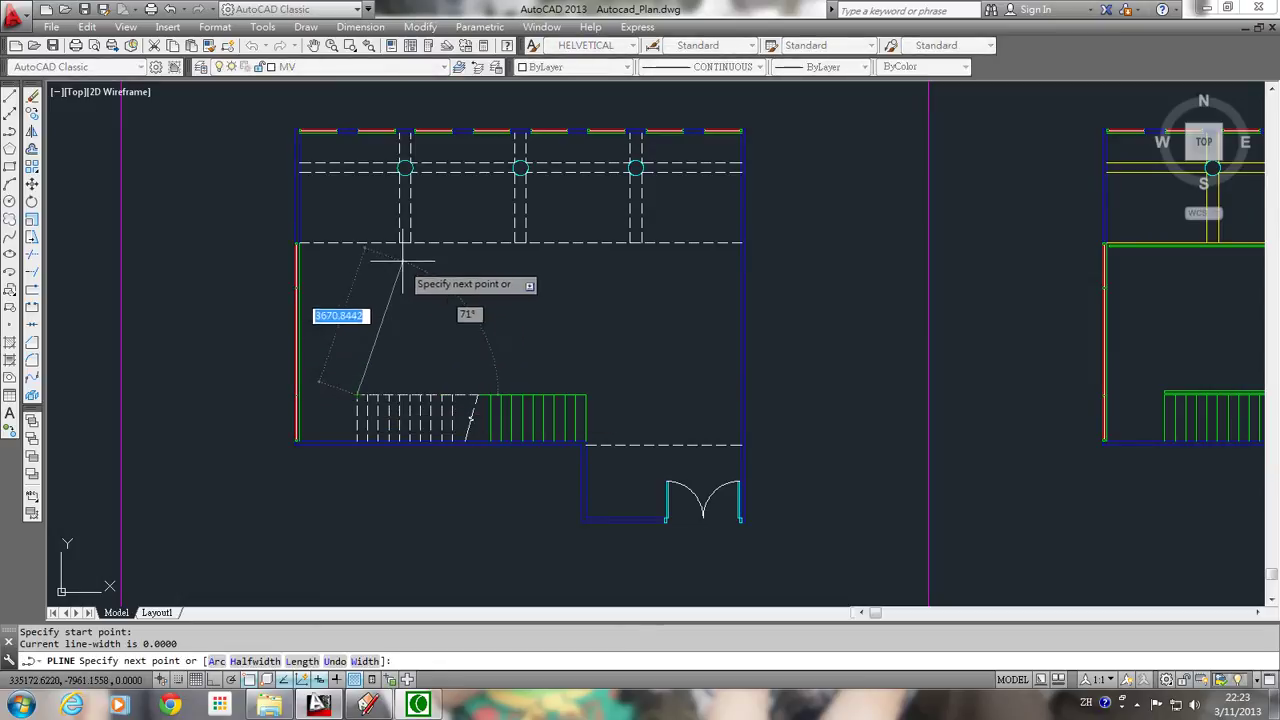
scroll(404, 265, down, 2)
key(F8)
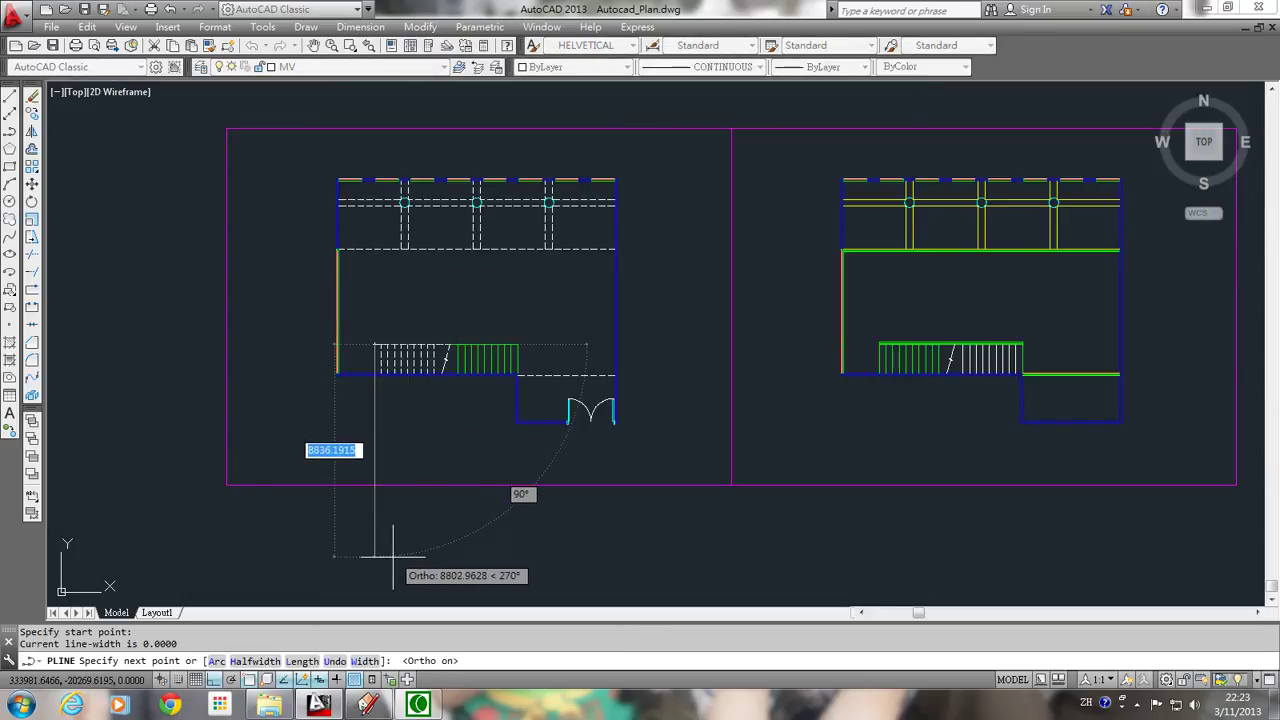
click(375, 558)
key(Return)
- Grip-stretch the left vertical line so it matches the right one's length
key(Return)
click(517, 345)
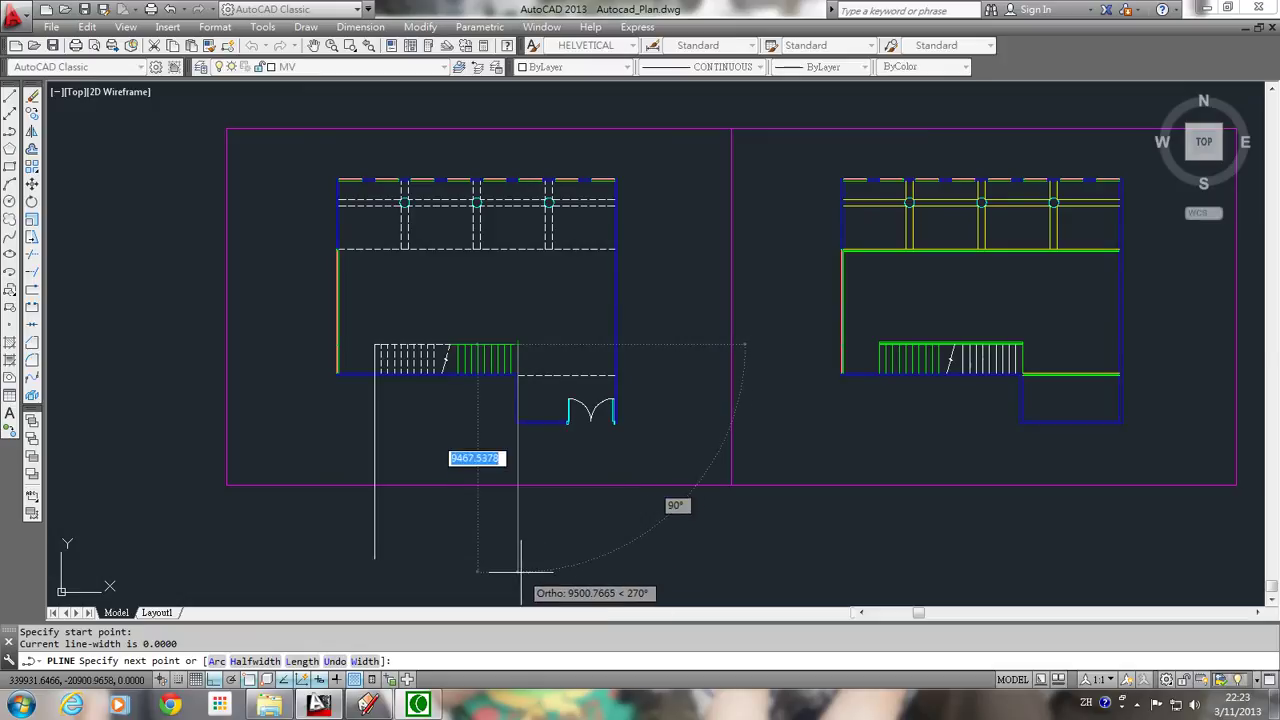
click(520, 585)
key(Return)
scroll(571, 403, up, 2)
scroll(491, 434, up, 2)
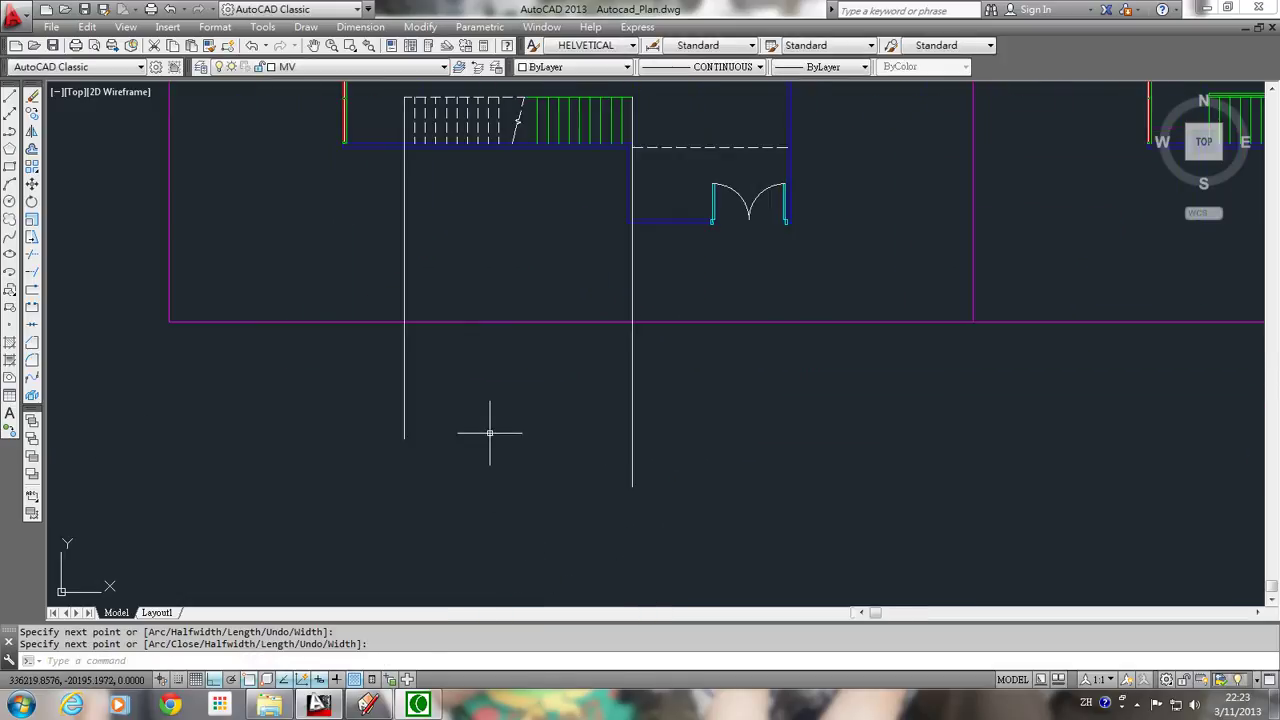
click(402, 446)
click(404, 438)
click(430, 492)
key(Escape)
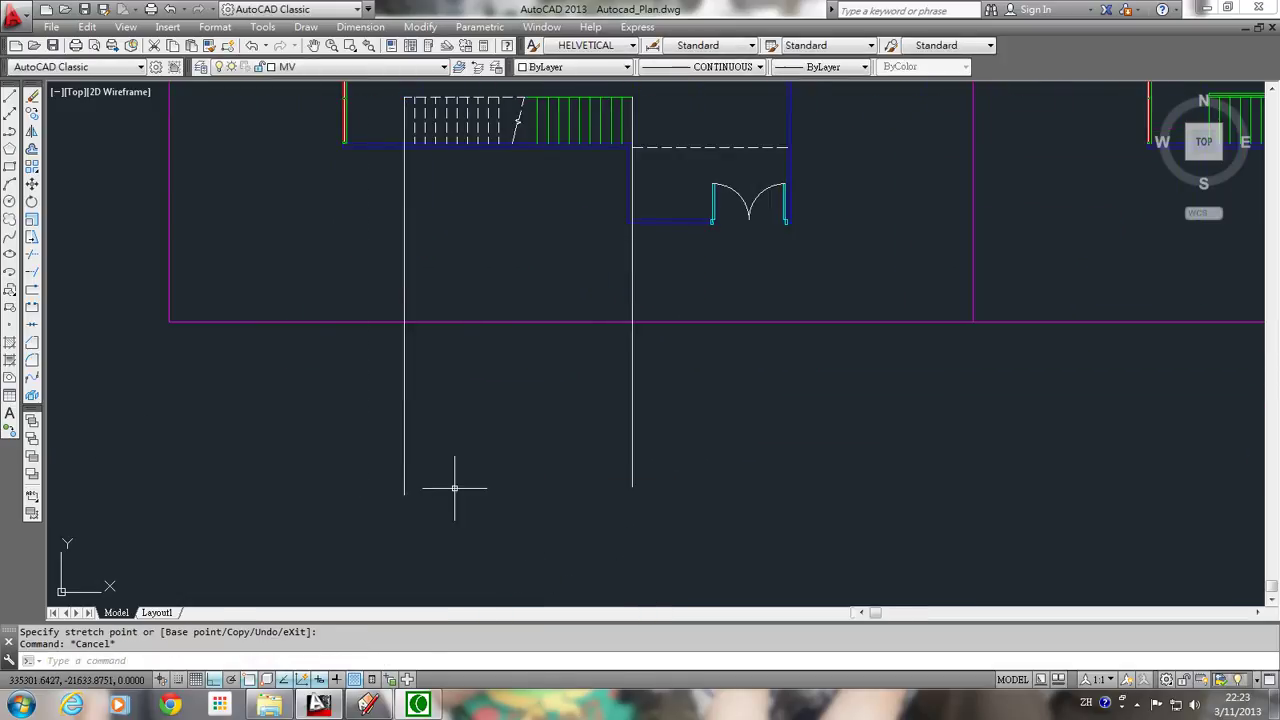
text(pl)
- Draw a horizontal polyline across the bottoms of both vertical lines
key(Return)
click(643, 482)
click(366, 482)
middle_drag(512, 423, 492, 475)
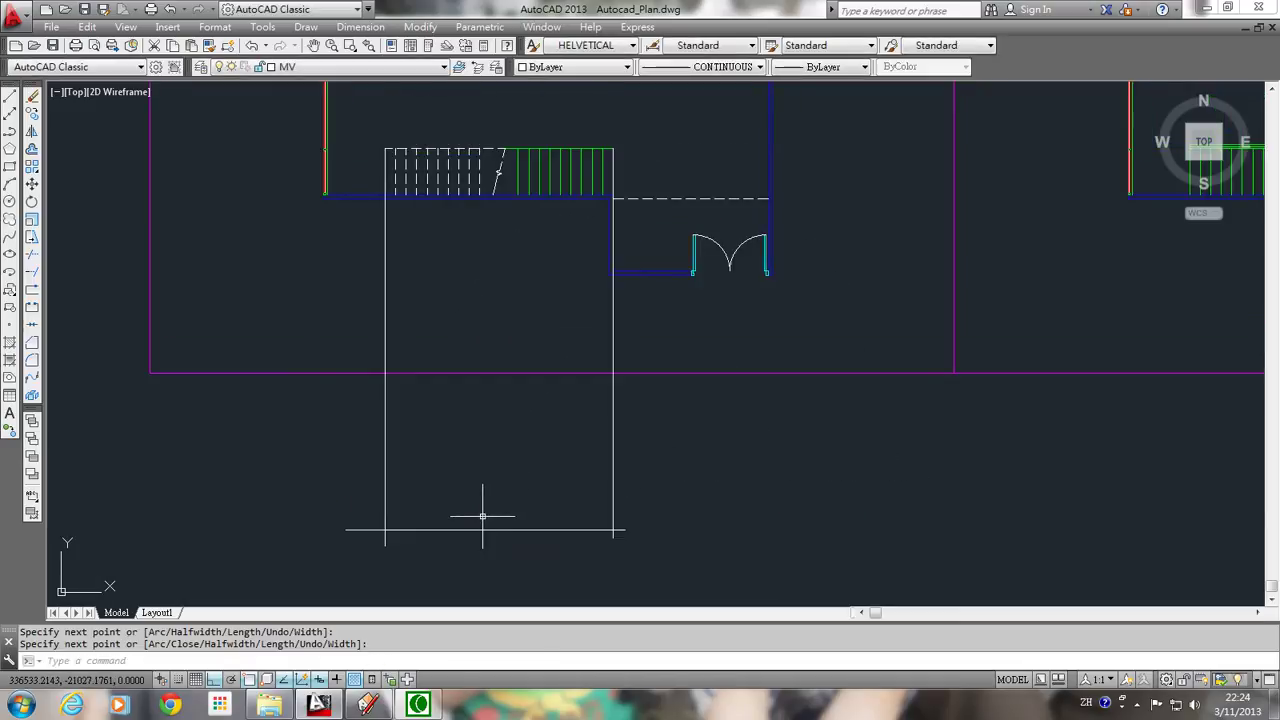
text(c)
key(Return)
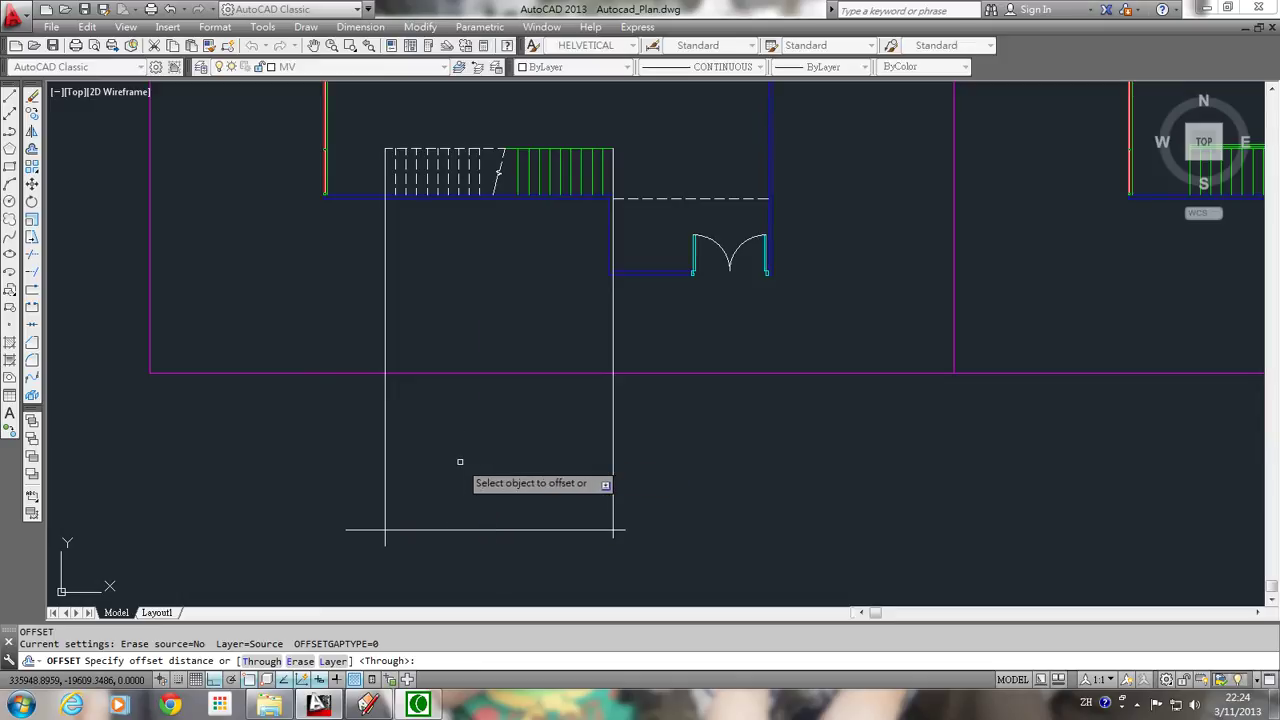
- Offset the bottom horizontal line 3000 upward
text(3000)
key(Return)
click(476, 529)
click(490, 438)
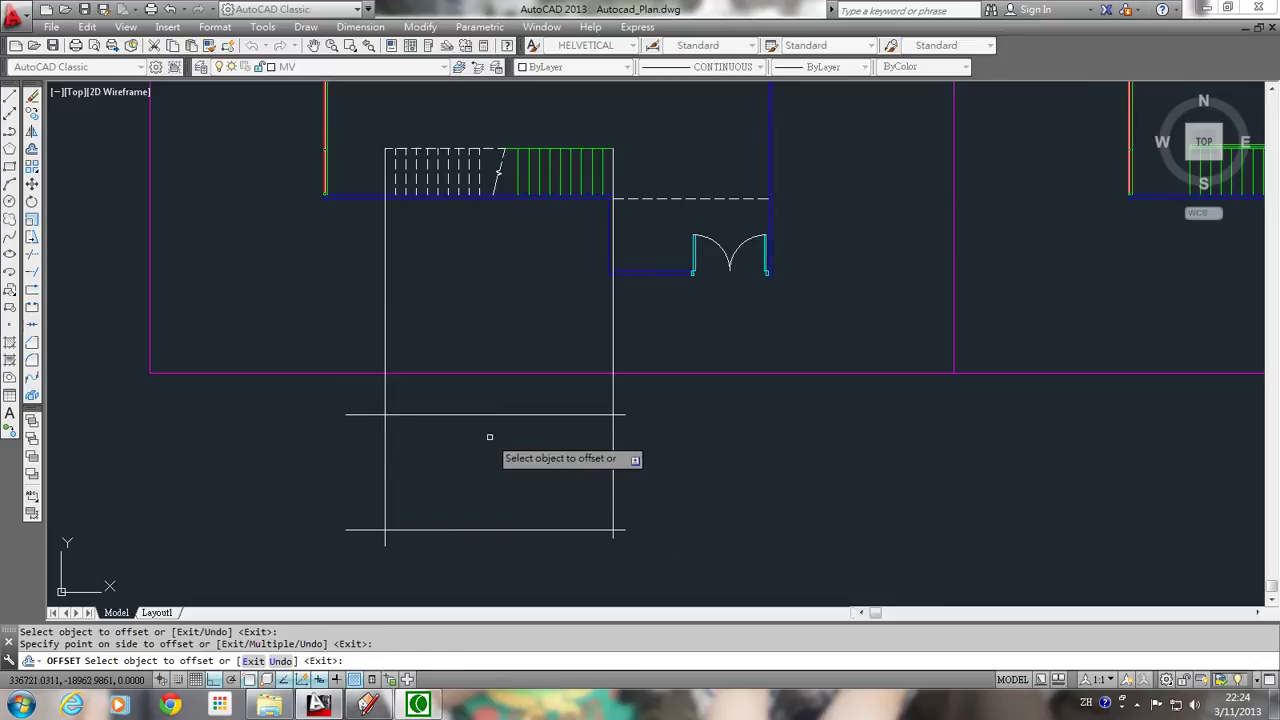
key(Escape)
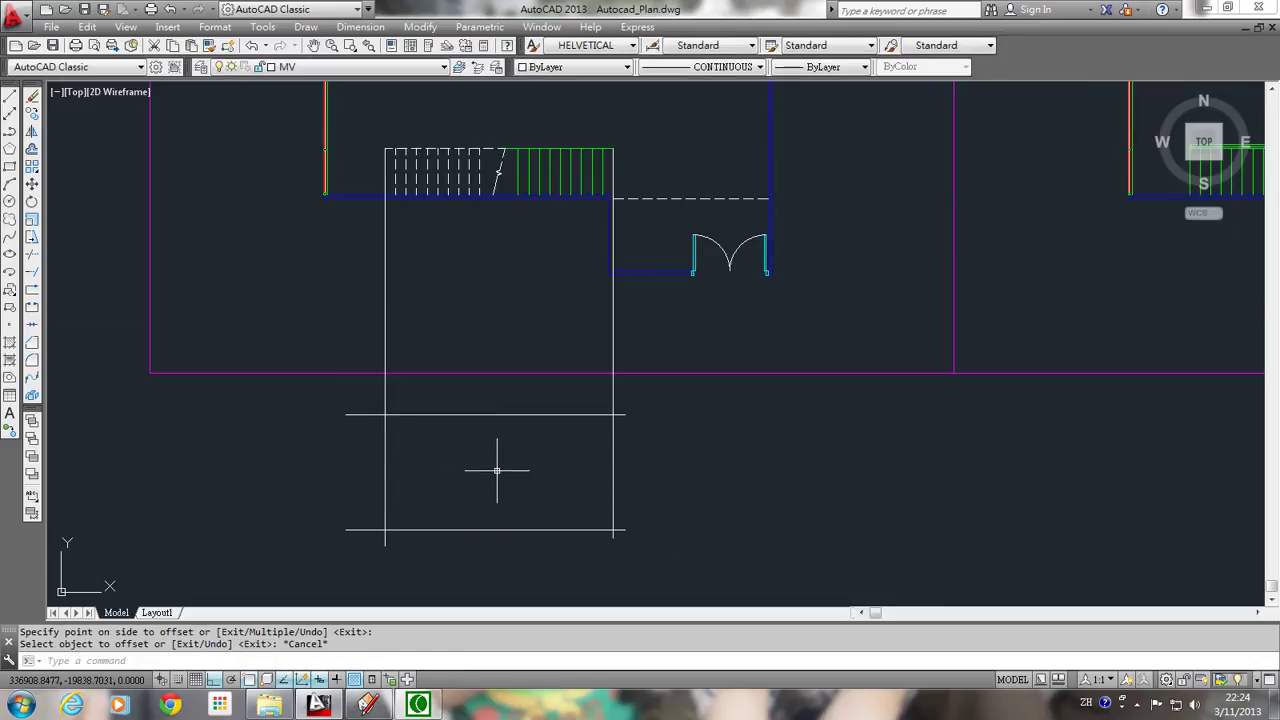
- Trim the right vertical above the top horizontal, using both horizontals as cutting edges
scroll(497, 470, up, 2)
text(tr)
key(Return)
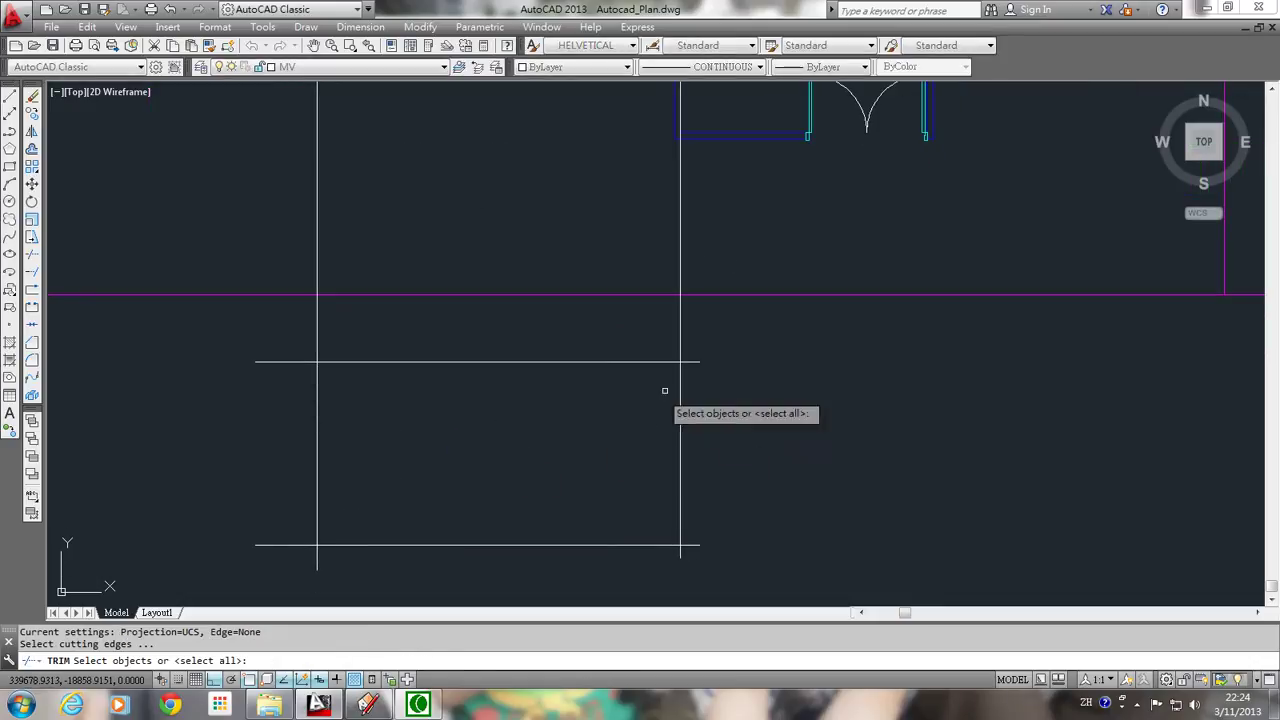
click(704, 337)
click(680, 560)
key(Return)
click(711, 363)
click(622, 326)
key(Escape)
scroll(629, 294, down, 2)
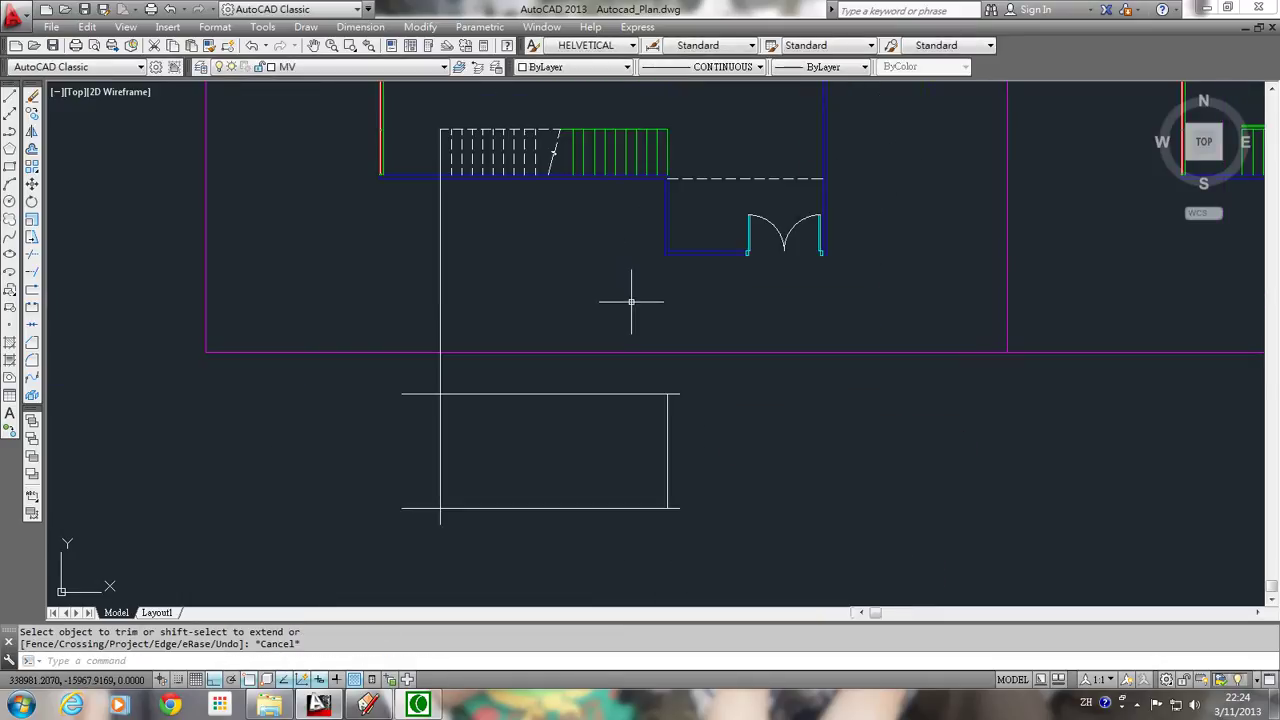
scroll(570, 192, up, 4)
middle_drag(651, 180, 741, 235)
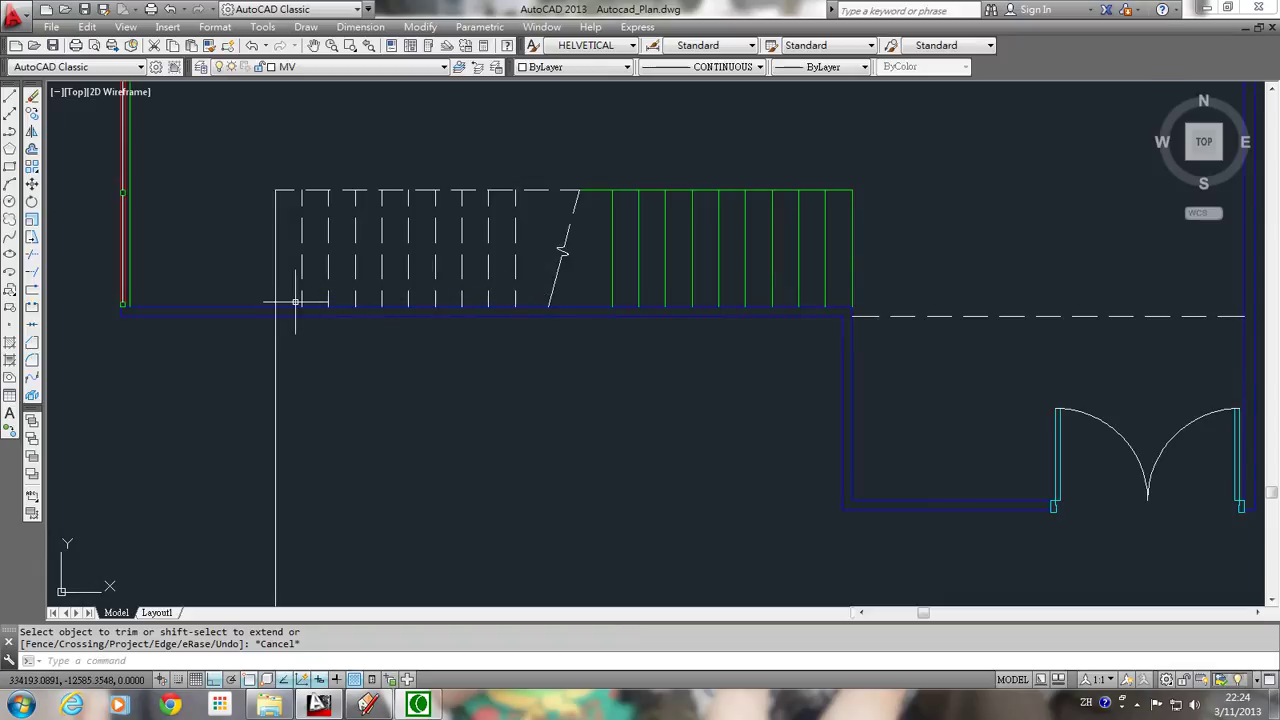
- Use DIV on the box's right vertical line to mark 20 equal segments
scroll(420, 360, down, 3)
scroll(571, 129, up, 3)
scroll(669, 363, up, 3)
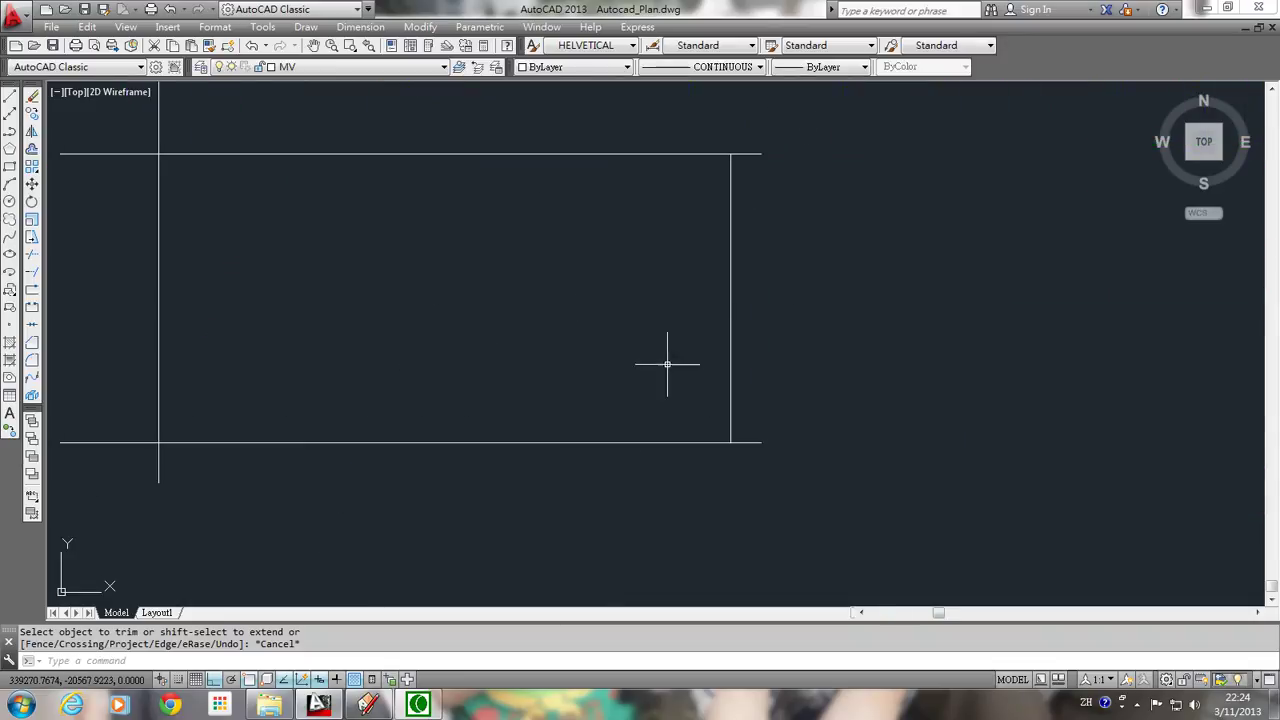
click(588, 371)
middle_drag(588, 371, 714, 433)
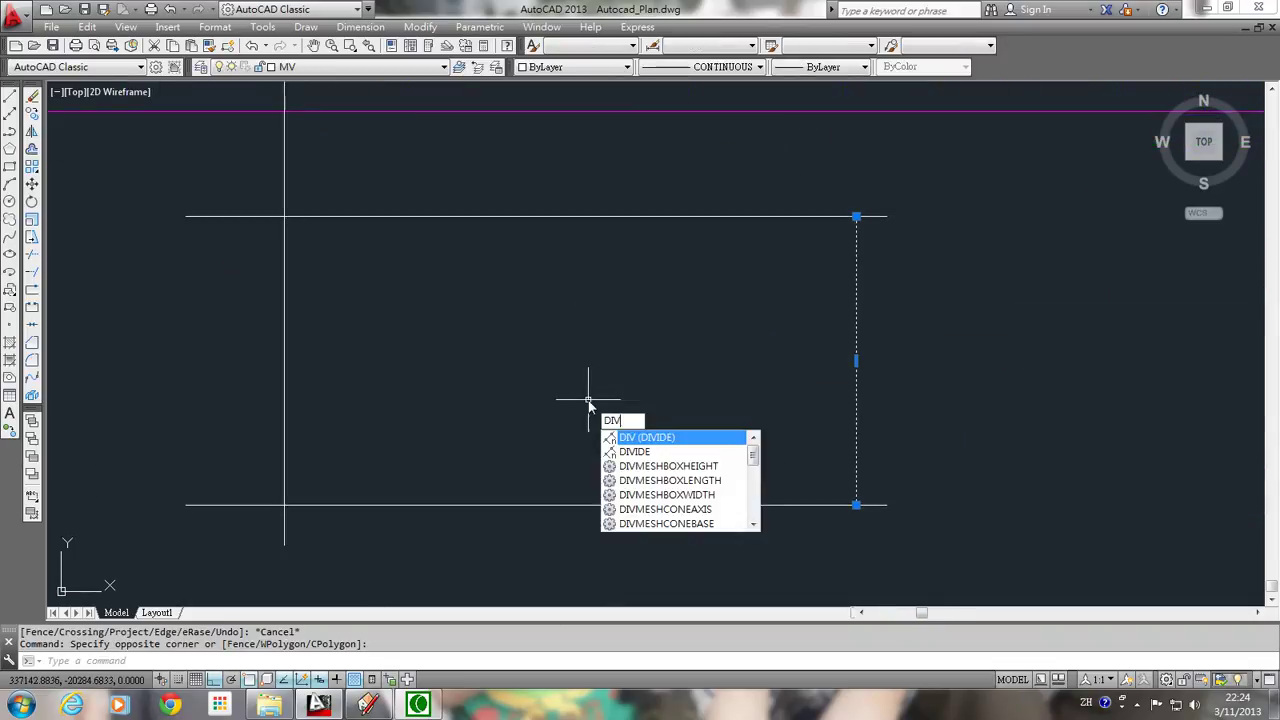
key(Return)
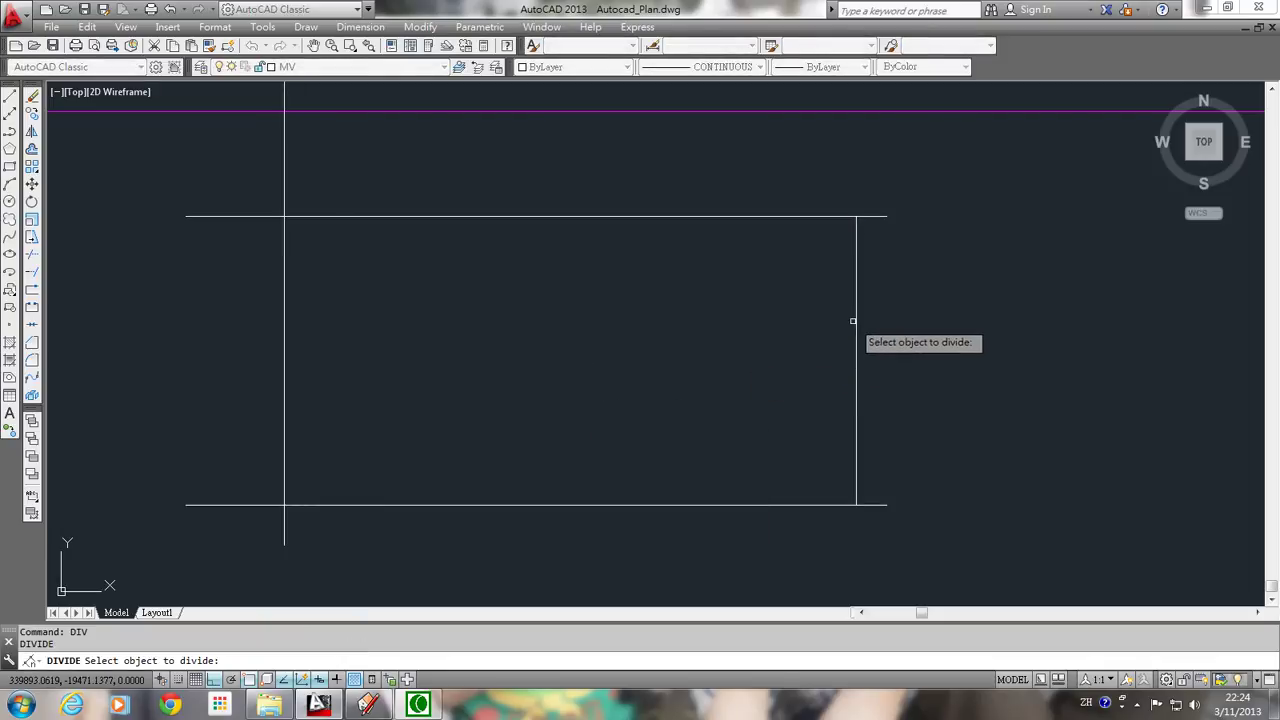
click(857, 316)
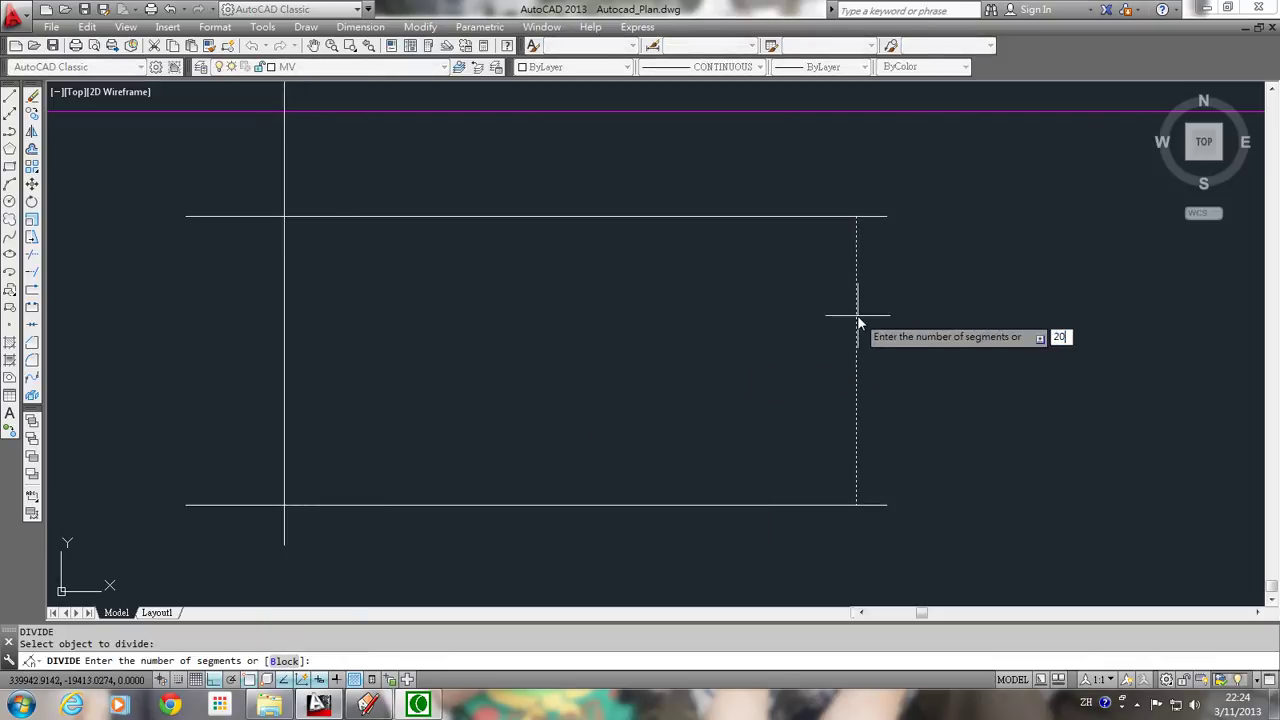
key(Return)
scroll(857, 316, down, 5)
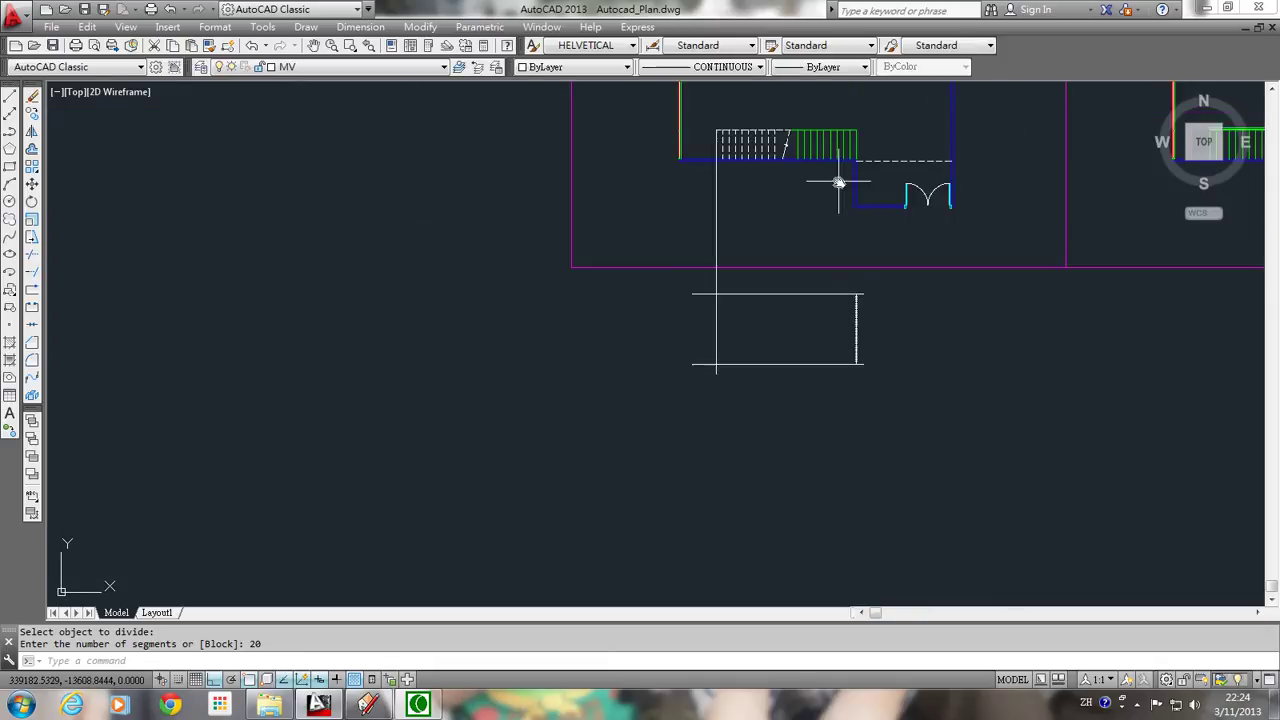
scroll(781, 190, up, 3)
- Copy the whole staircase down to a spot below the plan
text(s)
key(Return)
click(843, 195)
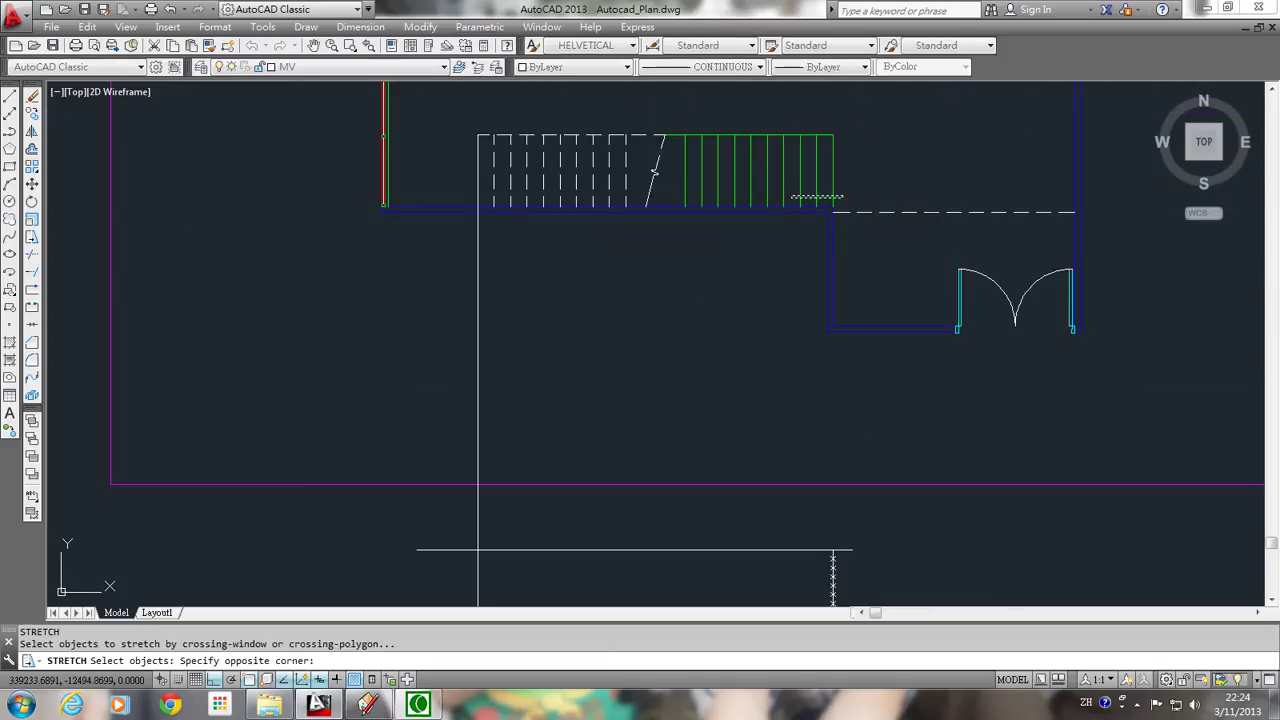
click(455, 208)
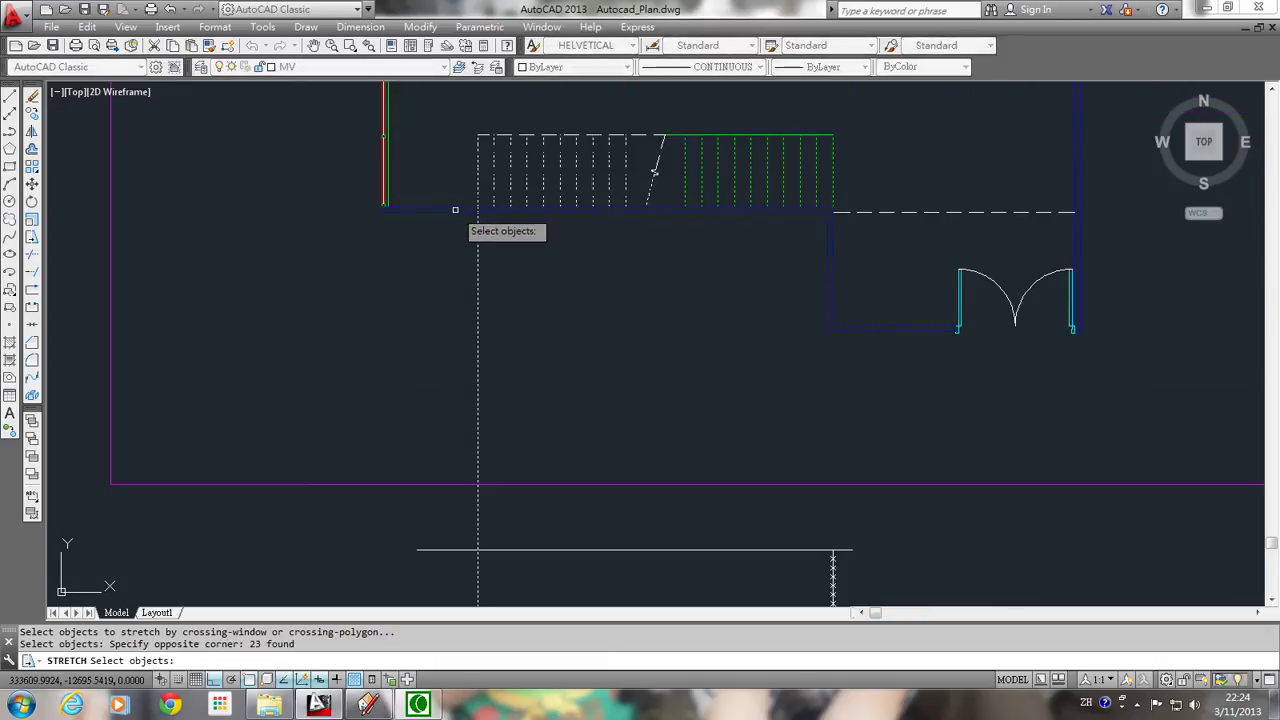
key(Return)
key(Escape)
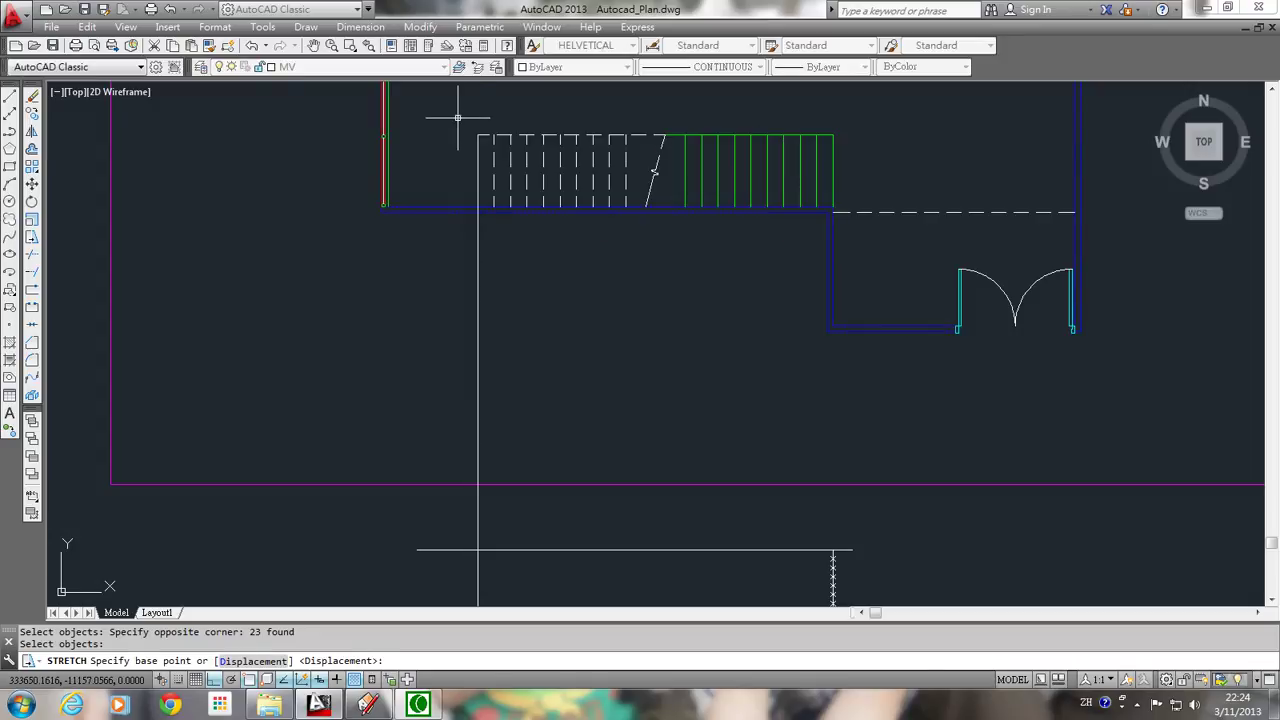
click(458, 119)
click(843, 211)
text(co)
key(Return)
click(833, 208)
click(829, 455)
key(Escape)
- Stretch the copied staircase so its treads extend down through the box
key(s)
key(Return)
click(851, 440)
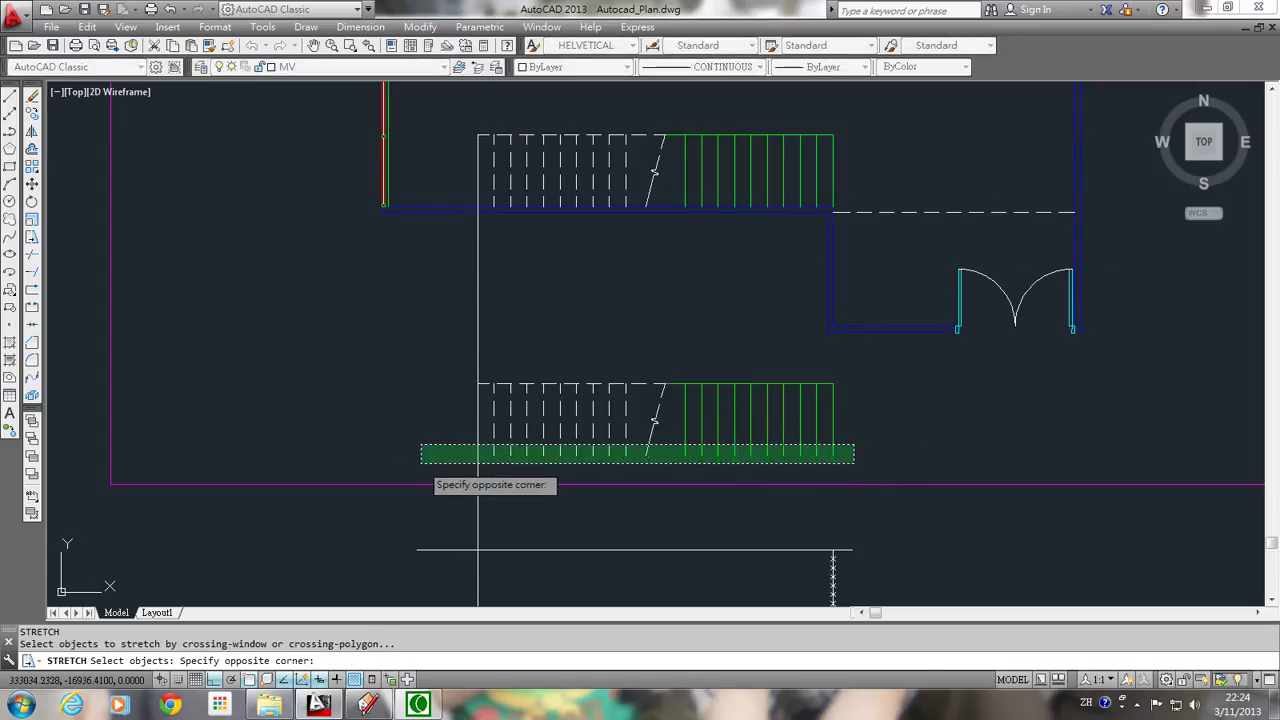
click(420, 462)
key(Return)
click(491, 451)
scroll(514, 357, down, 4)
click(514, 300)
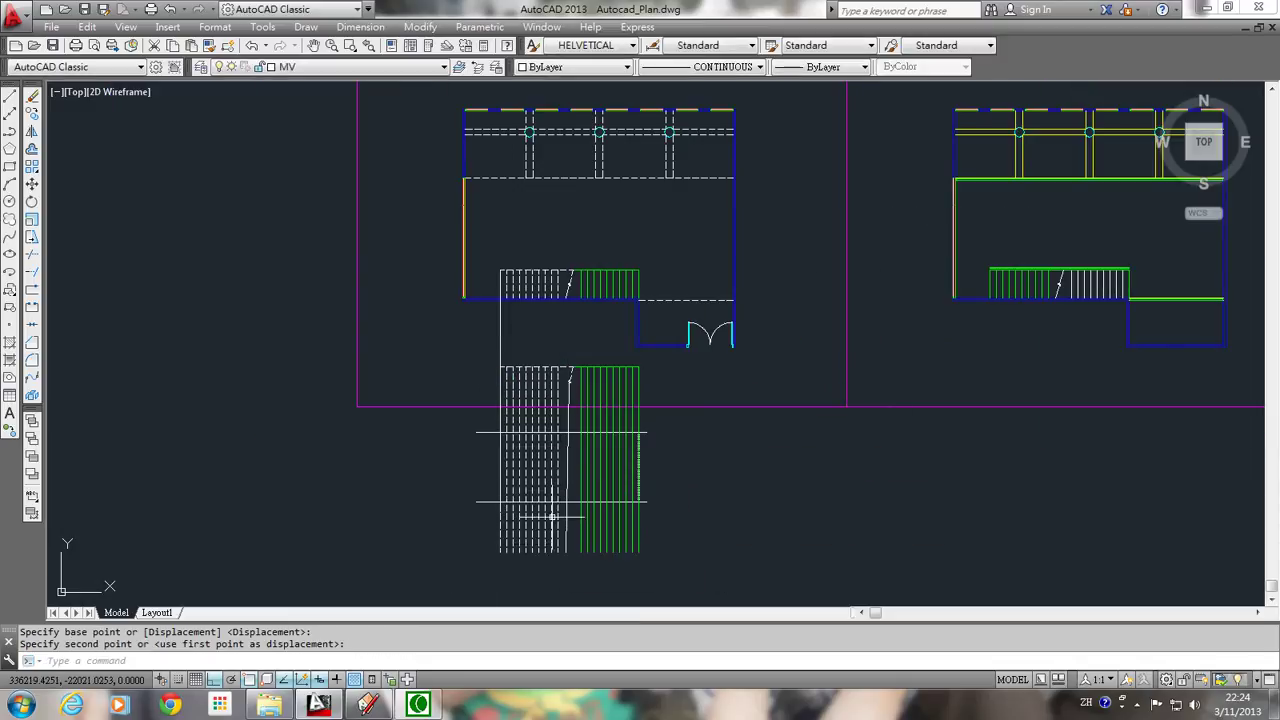
scroll(572, 467, up, 4)
- Erase the copy's vertical edge line, break symbol and top dashed line
click(571, 449)
click(559, 449)
key(Delete)
click(551, 168)
click(591, 246)
key(Delete)
middle_drag(563, 286, 571, 268)
click(357, 143)
click(806, 218)
key(Delete)
middle_drag(663, 343, 657, 266)
scroll(640, 300, up, 2)
- Draw the first horizontal polyline from the top division point left to the grid line
text(l)
key(Return)
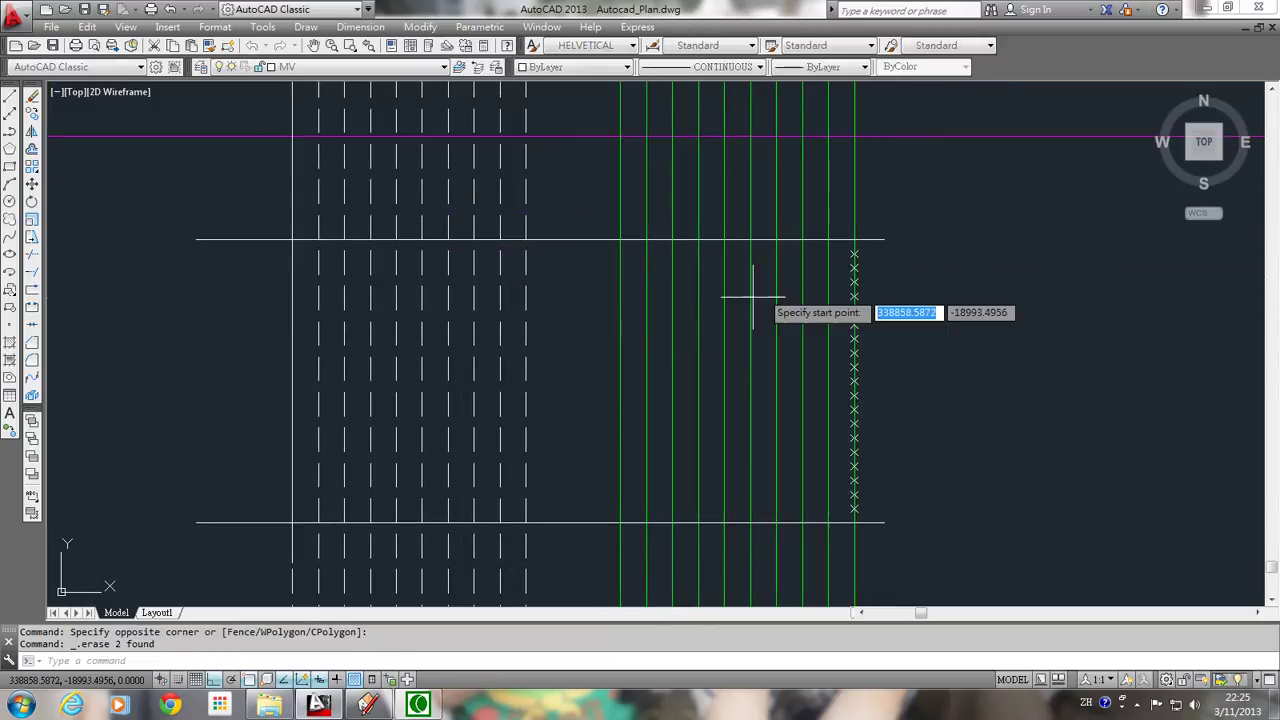
click(853, 253)
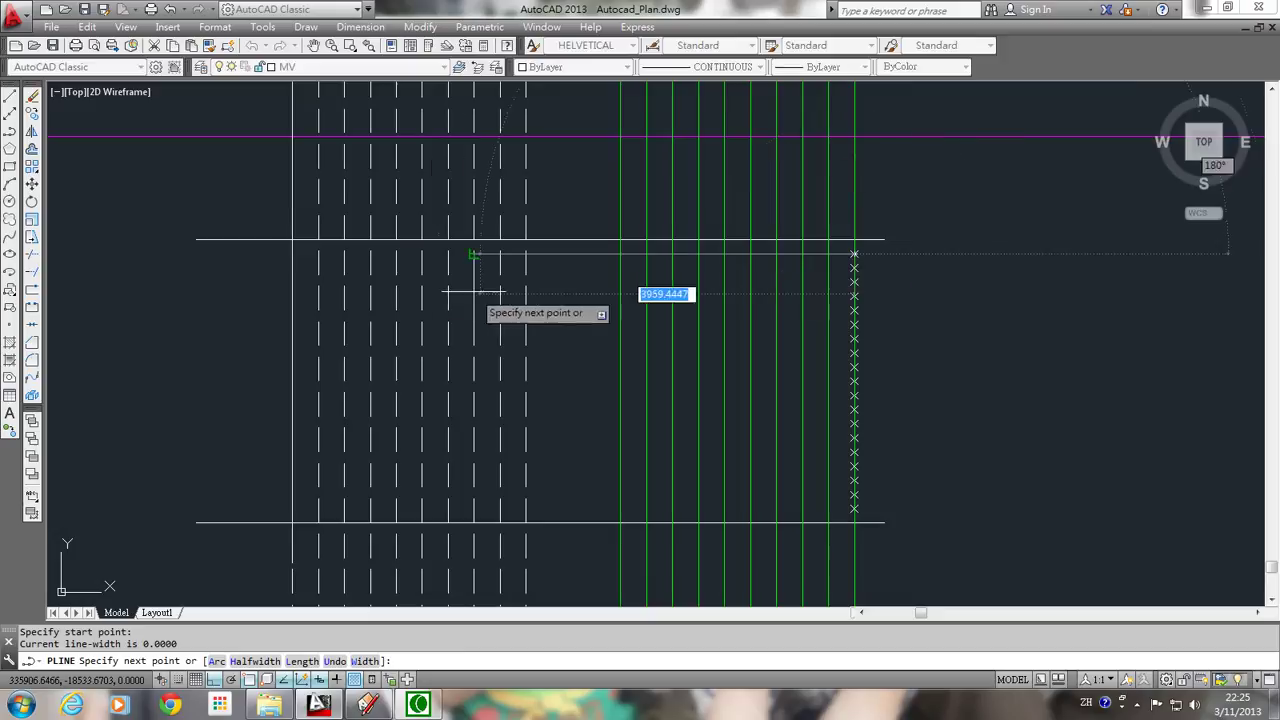
click(294, 253)
key(Return)
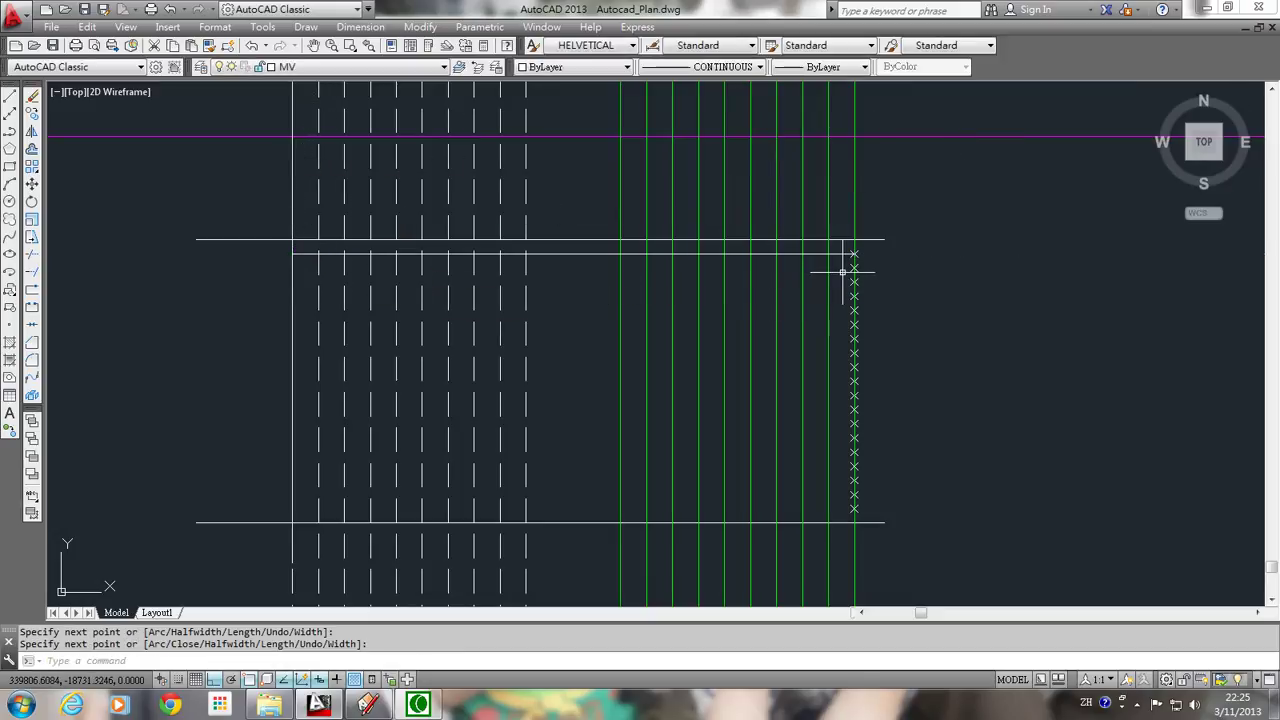
- Draw horizontal lines from the four lowest division points left to their matching grid lines
text(pl)
key(Return)
click(853, 509)
scroll(834, 506, up, 2)
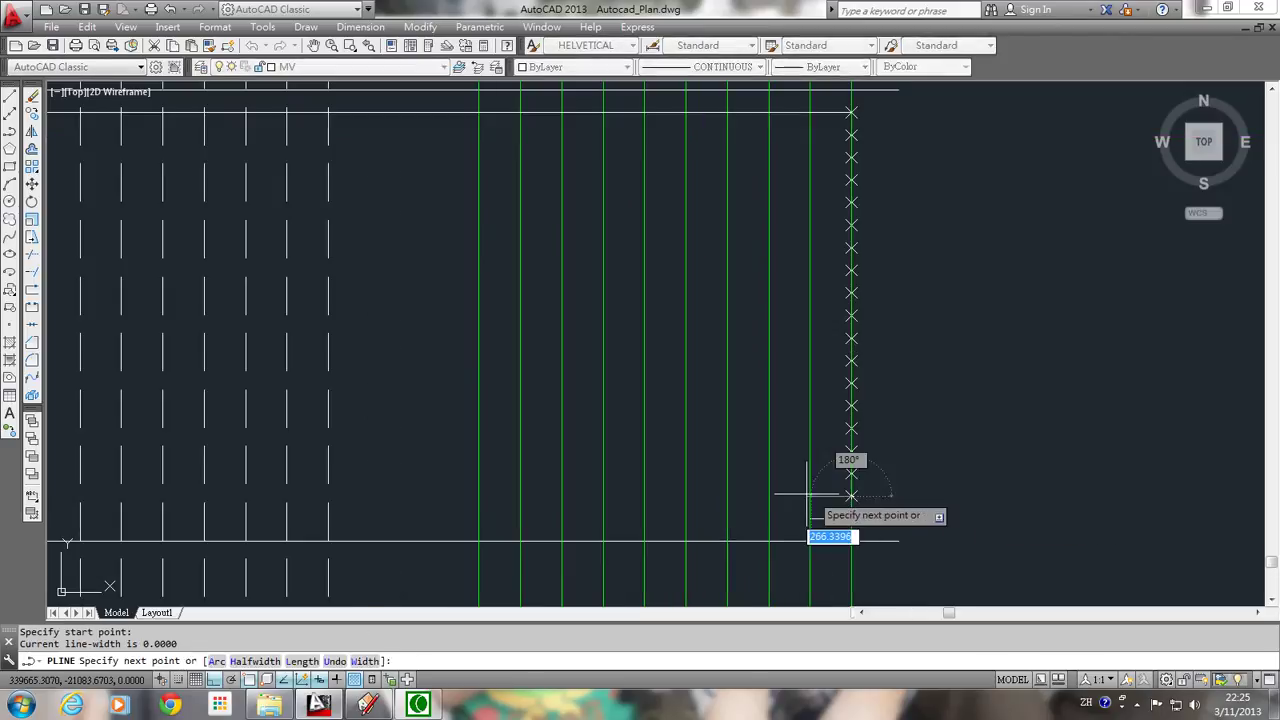
click(769, 496)
key(Return)
key(Return)
click(851, 473)
click(727, 473)
key(Return)
key(Return)
click(851, 451)
click(686, 451)
- Continue with the next five division points upward, each line meeting its matching grid line
key(Return)
key(Return)
click(851, 428)
click(645, 428)
key(Return)
key(Return)
click(851, 406)
click(603, 406)
key(Return)
key(Return)
click(851, 383)
click(562, 383)
key(Return)
key(Return)
click(851, 360)
click(520, 360)
key(Return)
key(Return)
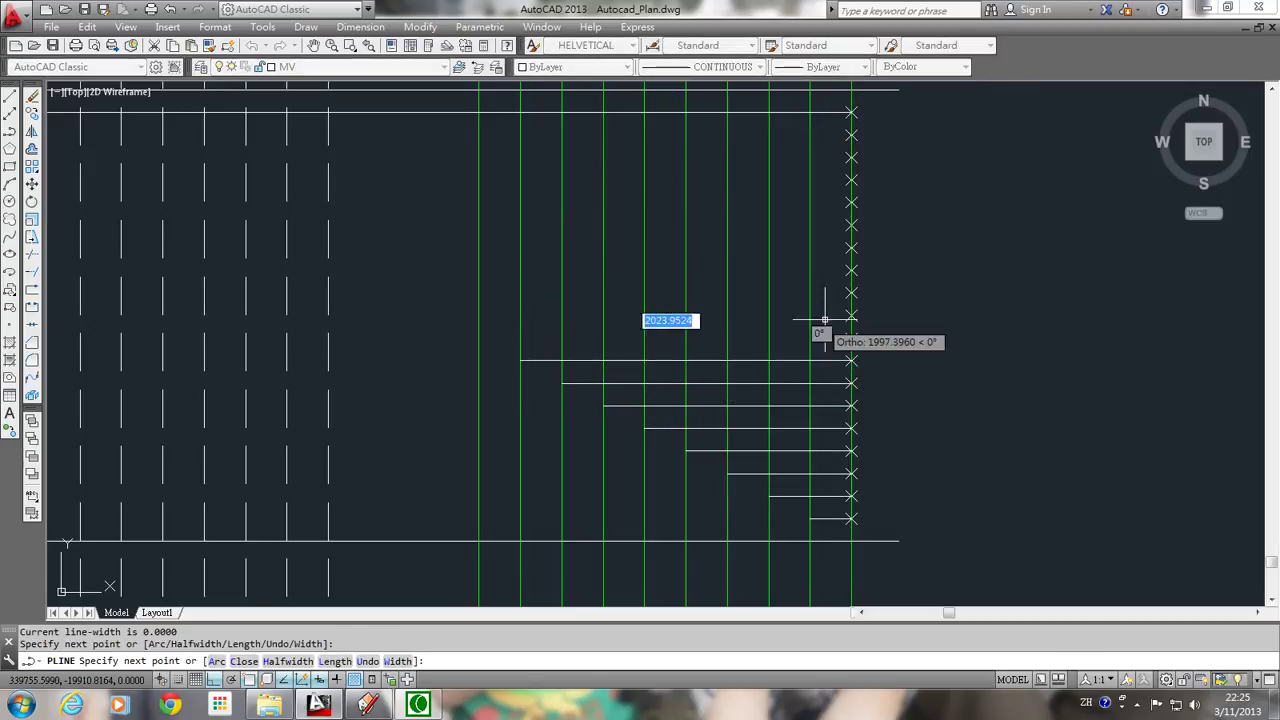
click(851, 338)
click(479, 338)
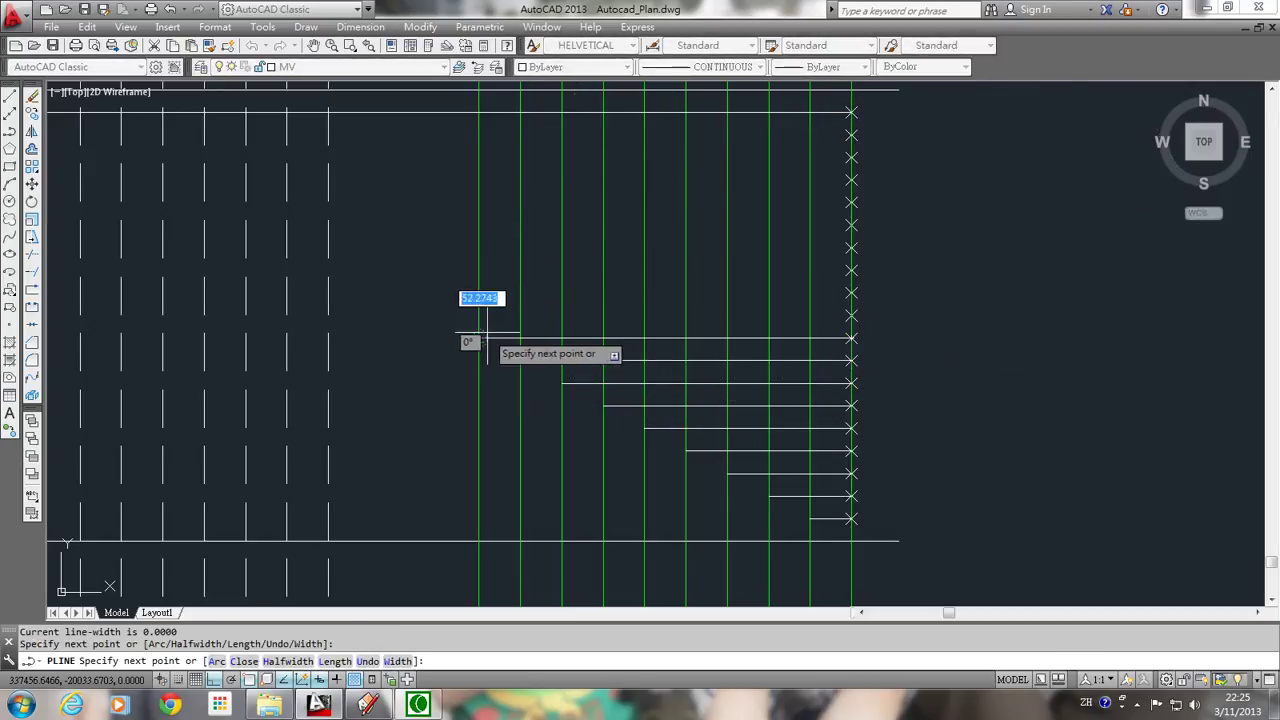
key(Return)
key(Return)
click(851, 315)
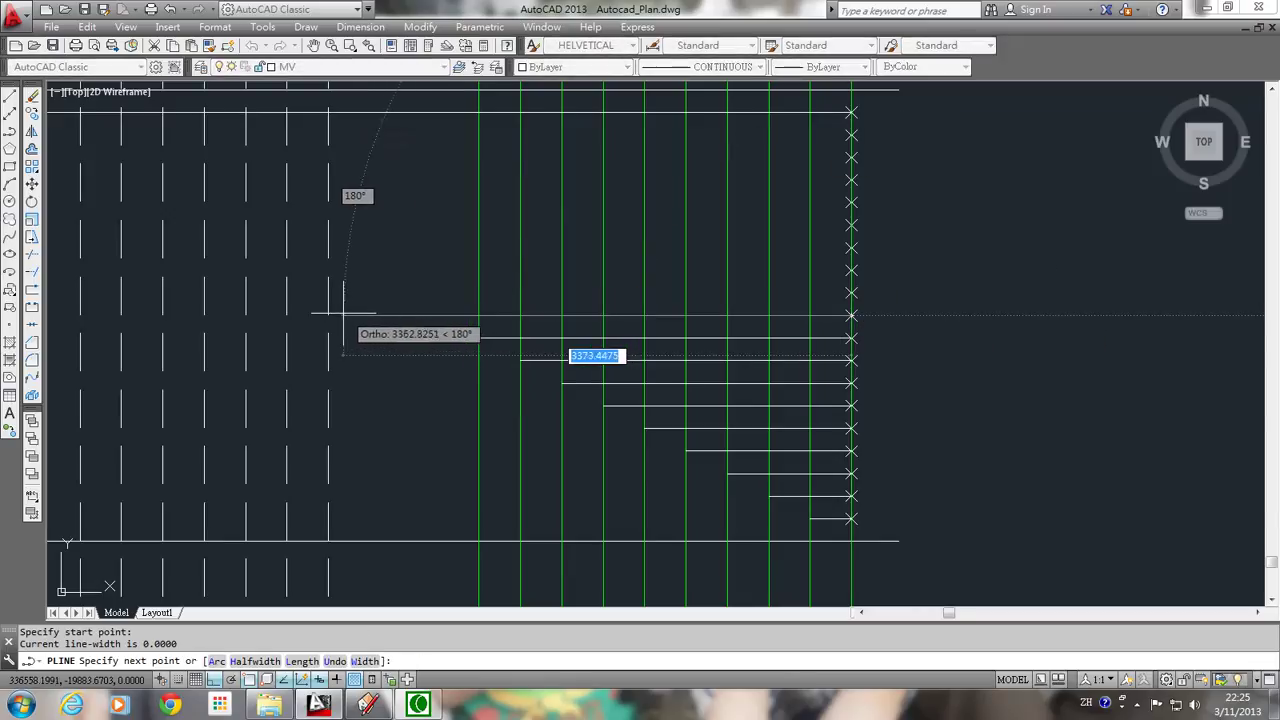
click(328, 315)
key(Return)
key(Return)
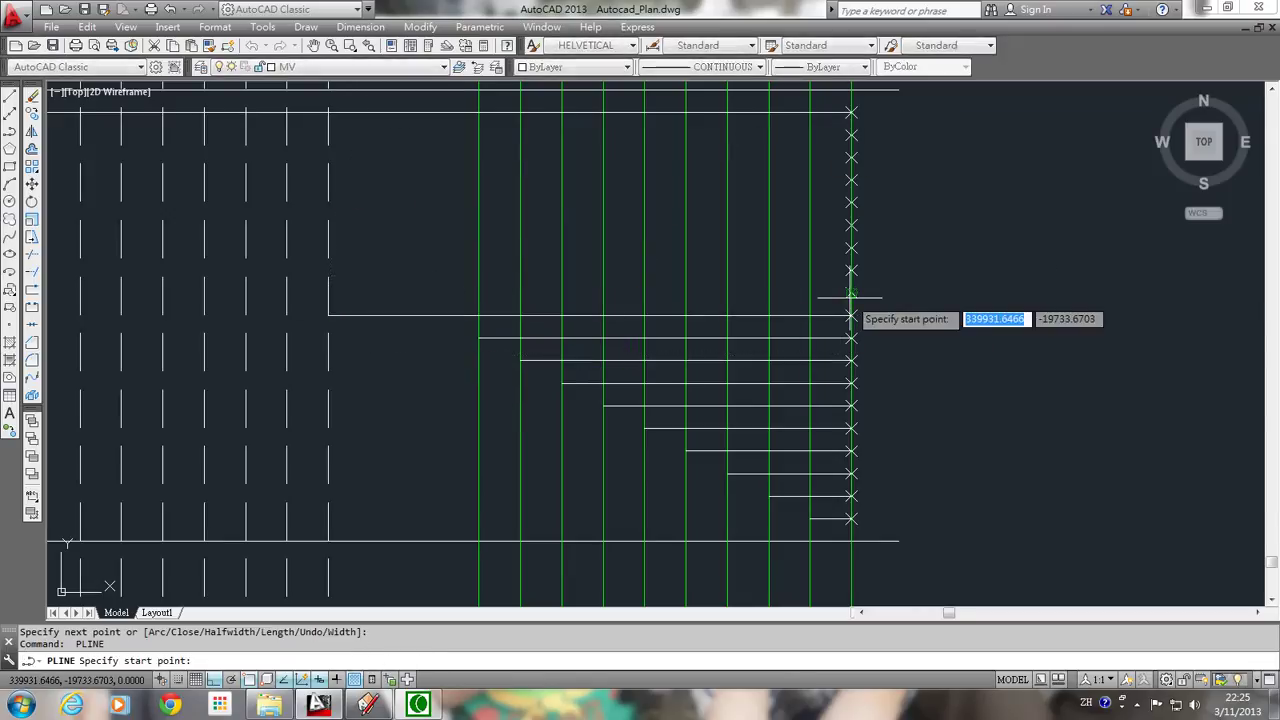
- Draw four more horizontal lines from division points to successive grid lines further left
click(851, 293)
middle_drag(427, 293, 636, 329)
click(496, 329)
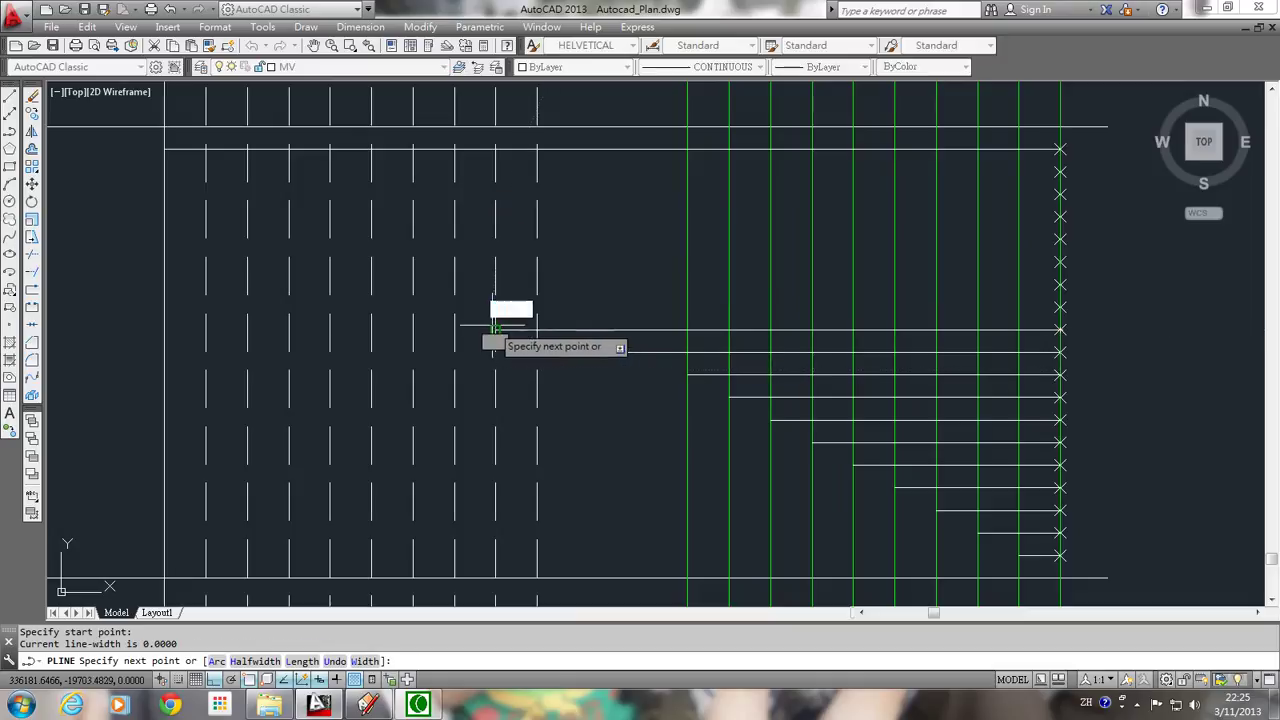
key(Return)
key(Return)
click(1060, 307)
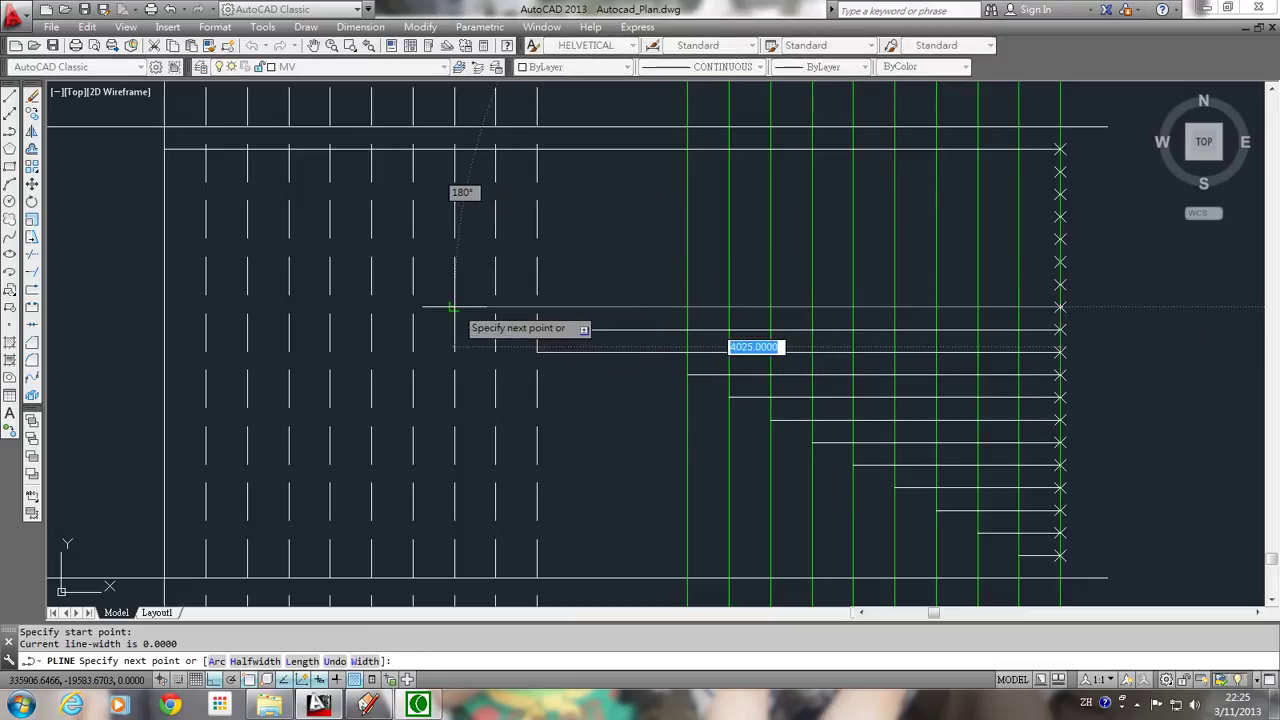
click(455, 307)
key(Return)
key(Return)
click(1060, 285)
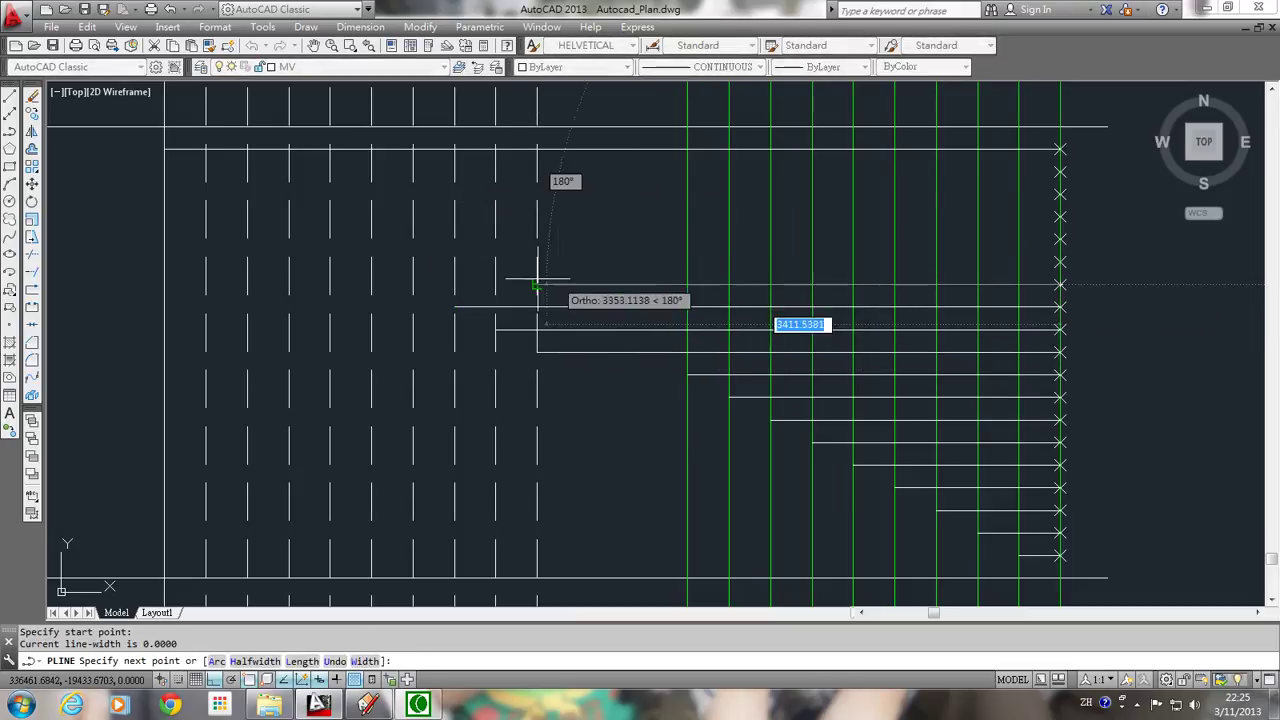
click(412, 285)
key(Return)
key(Return)
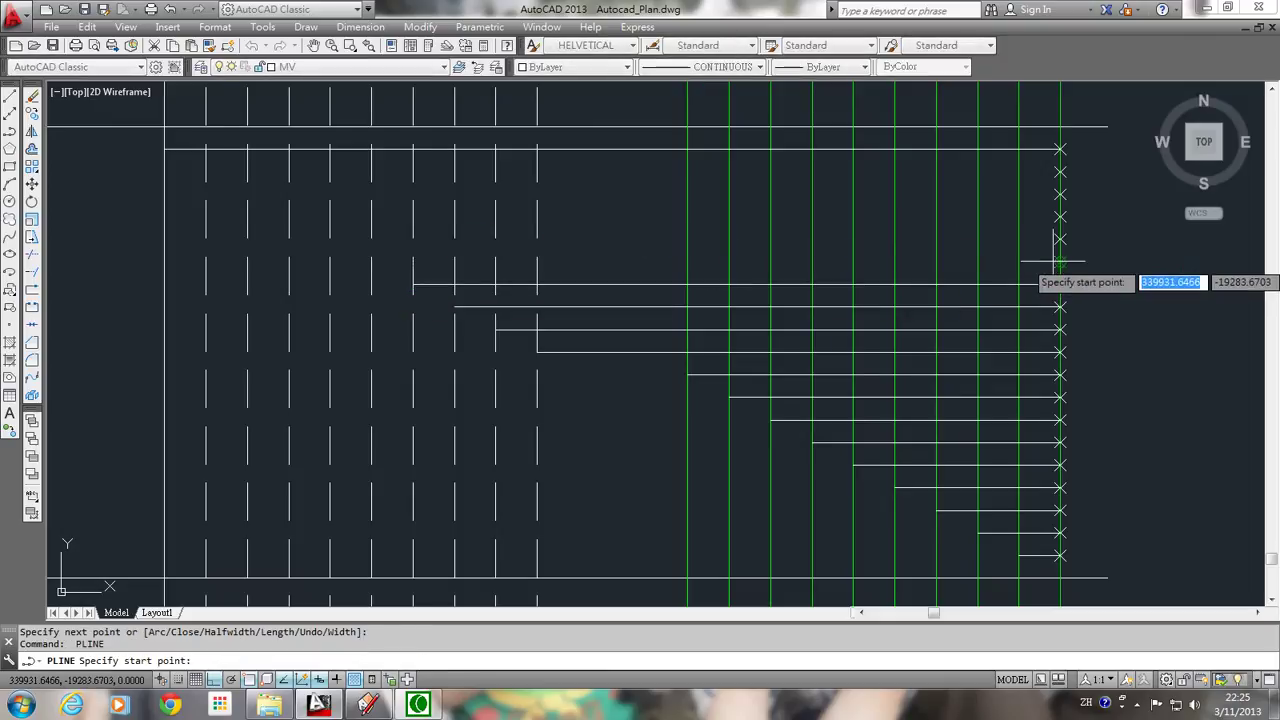
click(1060, 262)
click(371, 262)
key(Return)
key(Return)
- Finish the remaining division points up to the top, ending each line at its grid line
click(1060, 240)
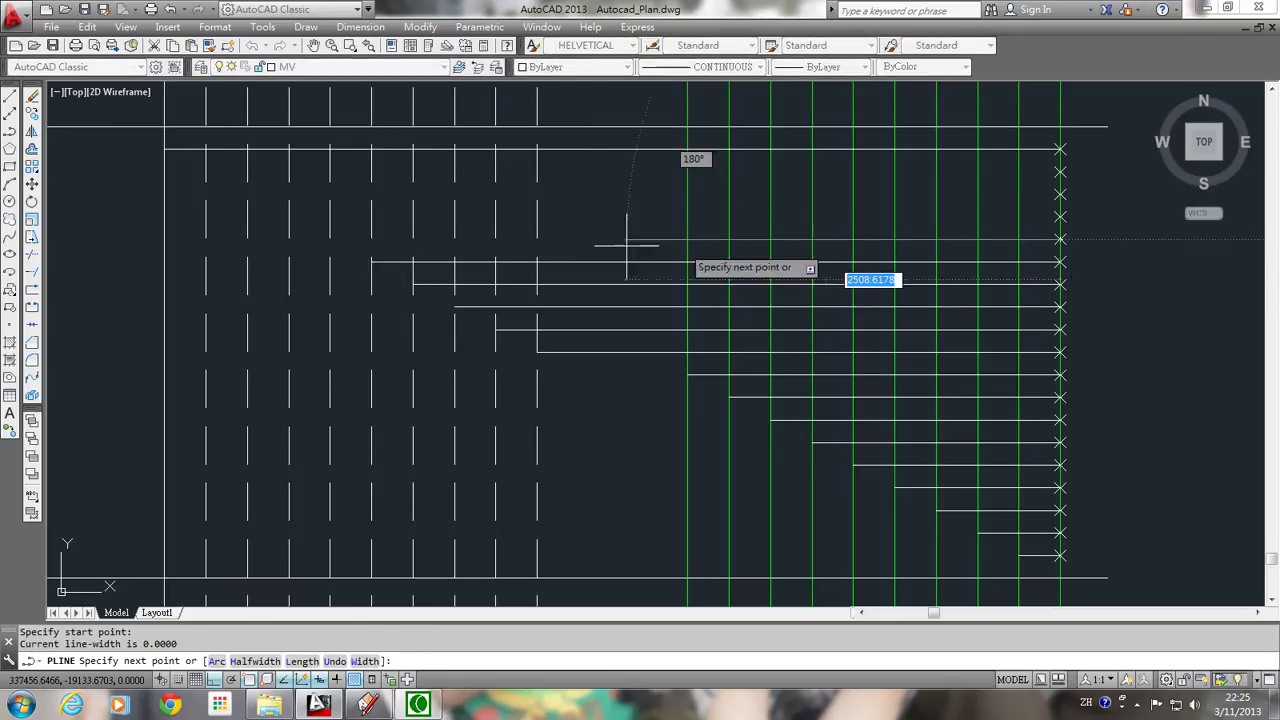
click(330, 240)
key(Return)
key(Return)
click(1060, 217)
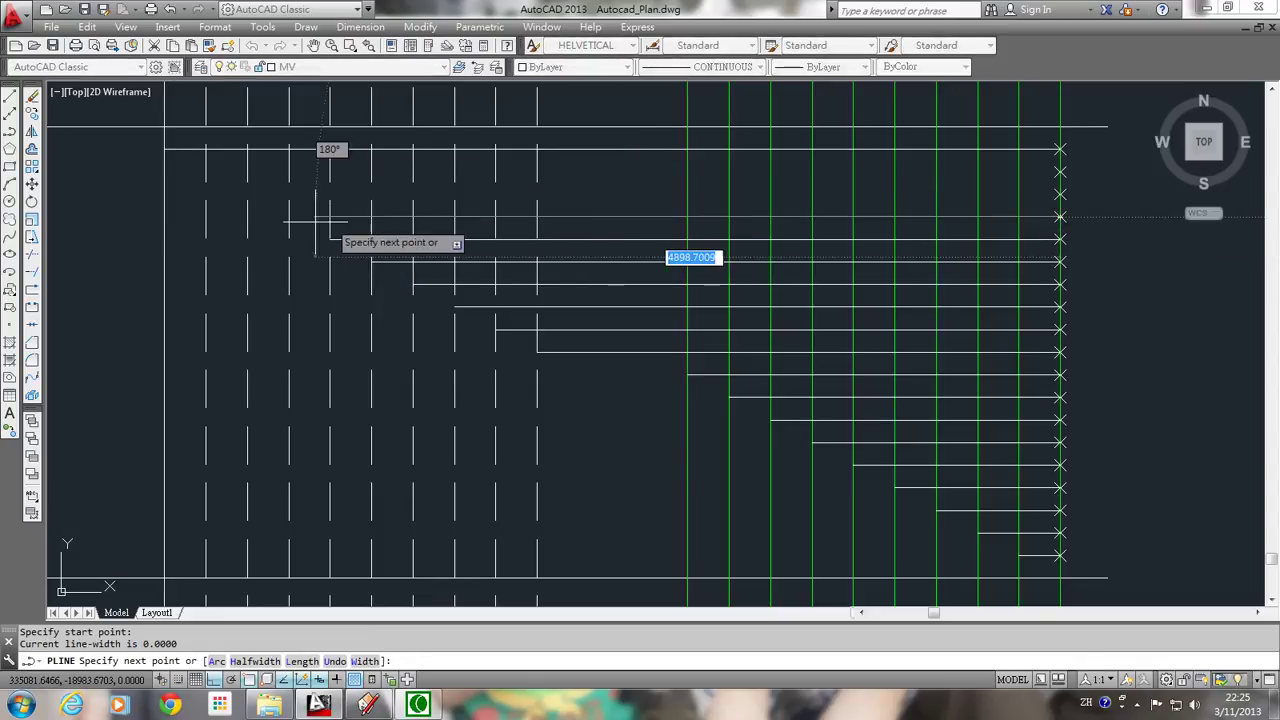
click(290, 217)
key(Return)
key(Return)
click(1060, 194)
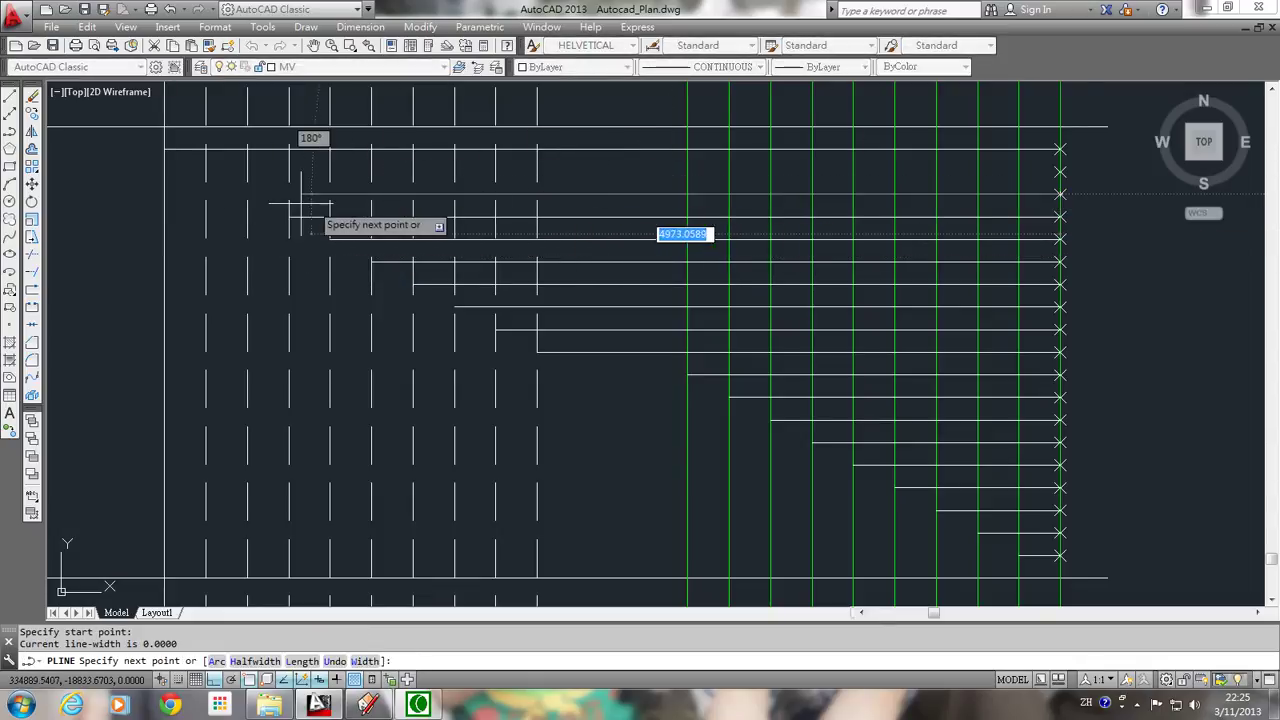
key(Return)
key(Return)
click(1060, 172)
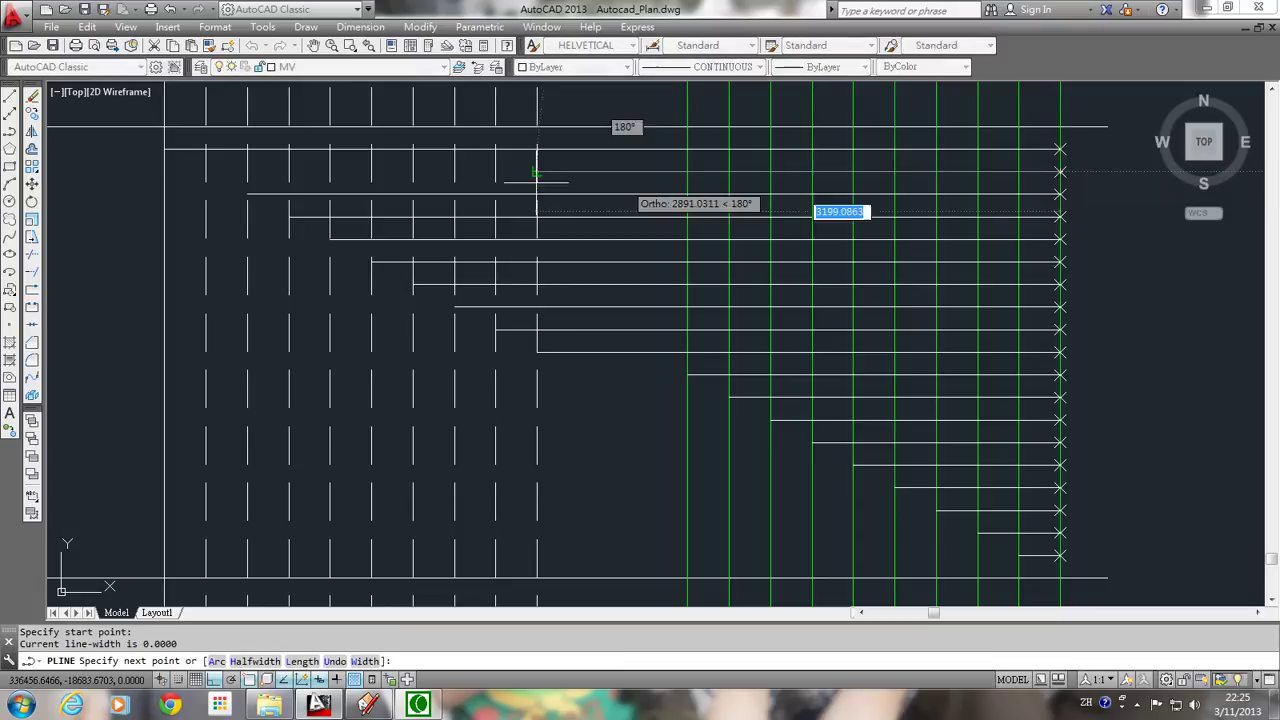
click(208, 172)
key(Return)
scroll(430, 266, down, 2)
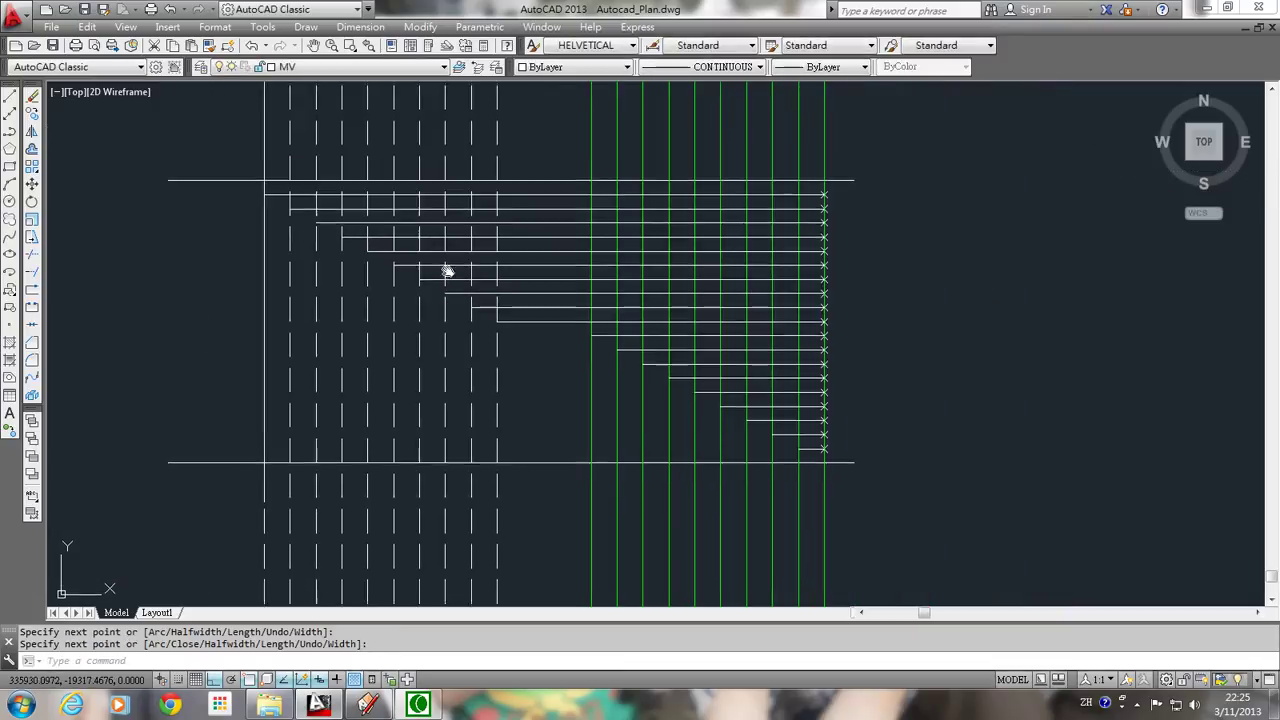
scroll(449, 271, up, 2)
- Switch the colour to Red and trace the upper flight's treads and risers from the top-left corner
click(589, 72)
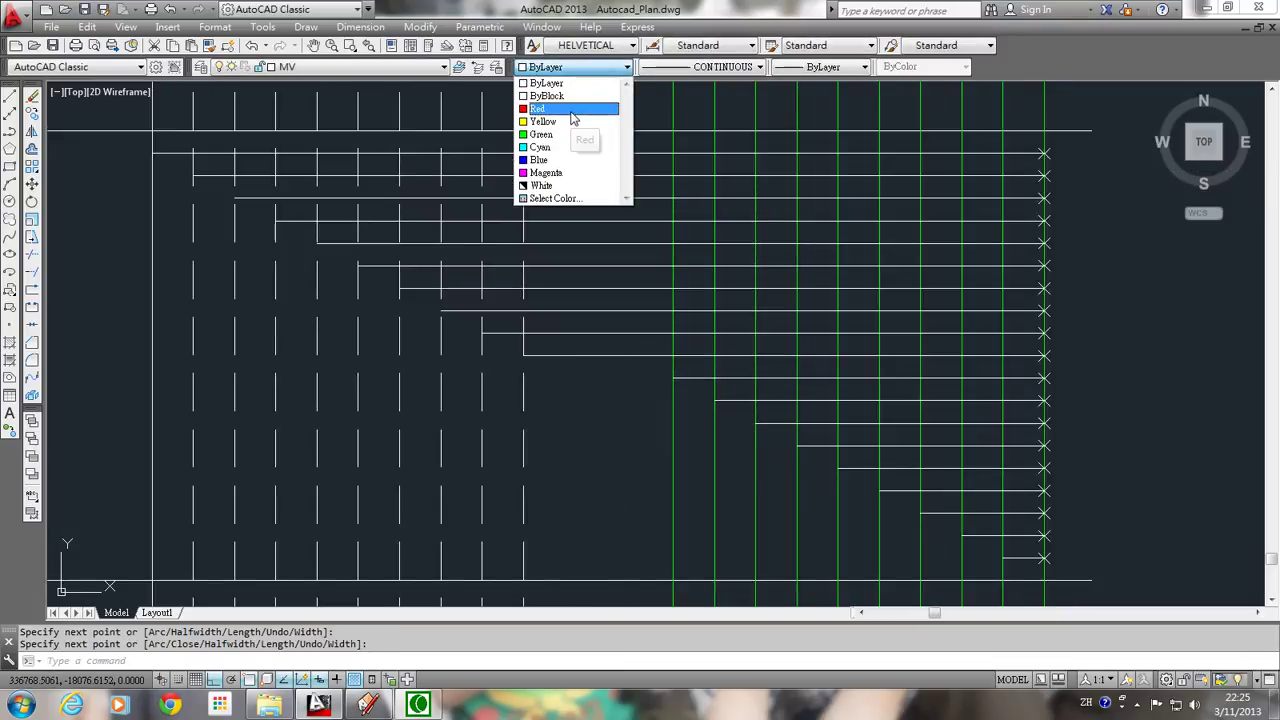
click(572, 110)
text(pl)
key(Return)
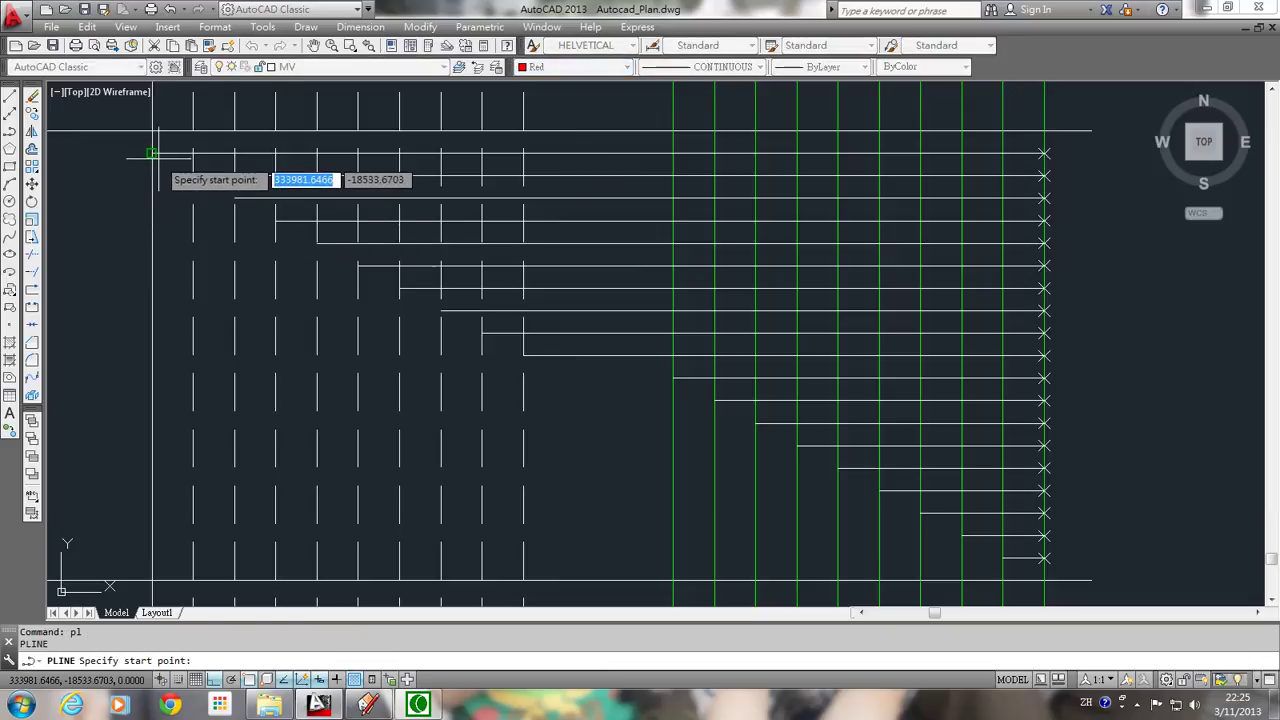
click(151, 153)
click(193, 153)
click(193, 175)
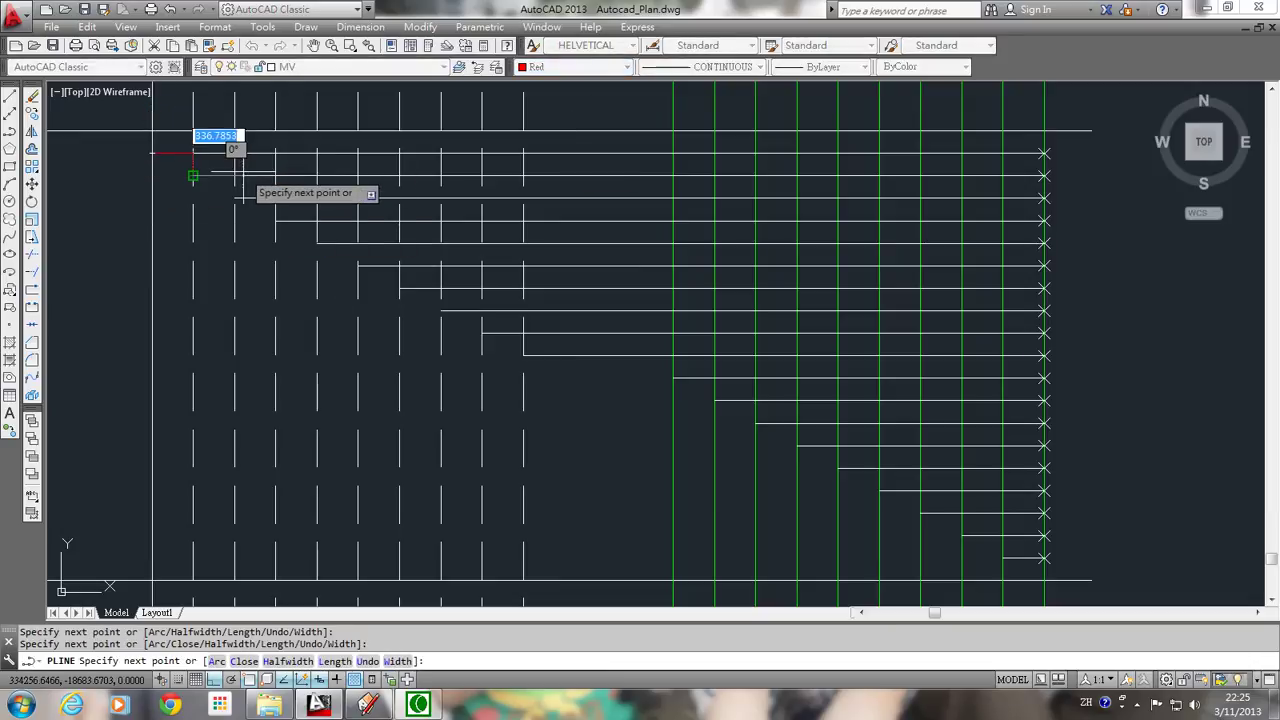
click(235, 175)
click(235, 197)
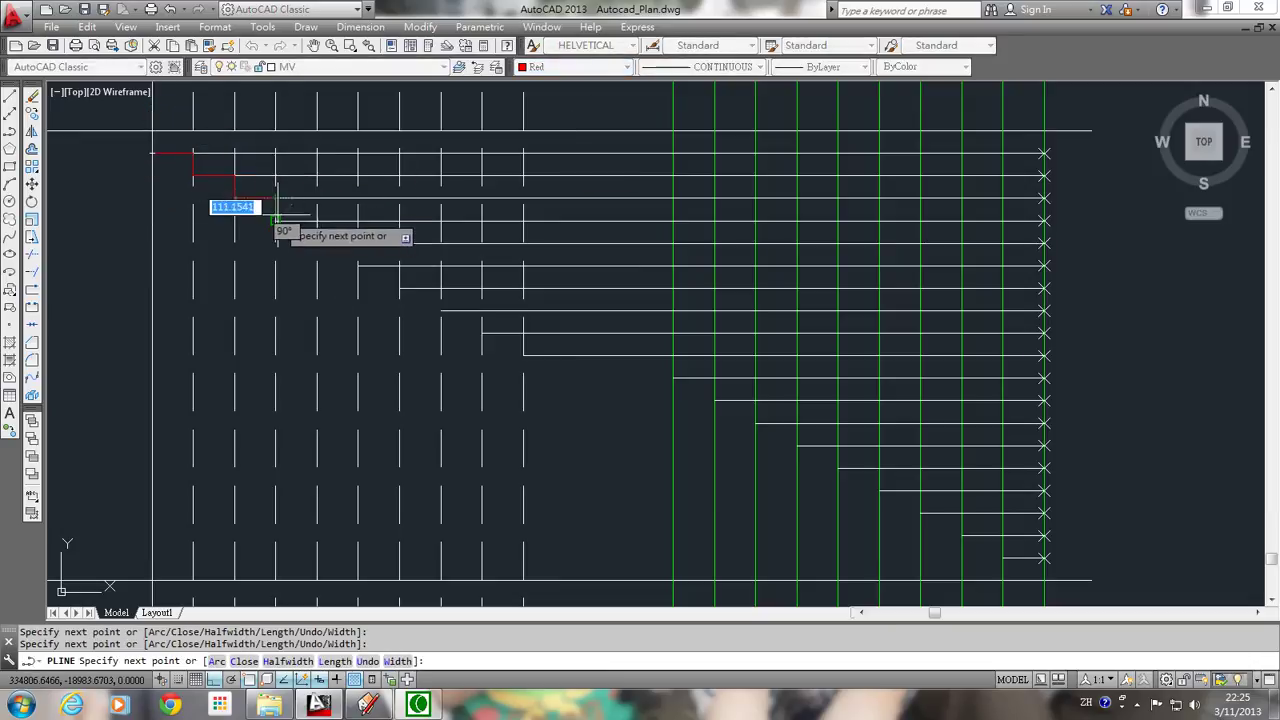
click(276, 197)
click(276, 219)
click(317, 219)
click(317, 241)
click(357, 241)
click(357, 264)
click(398, 264)
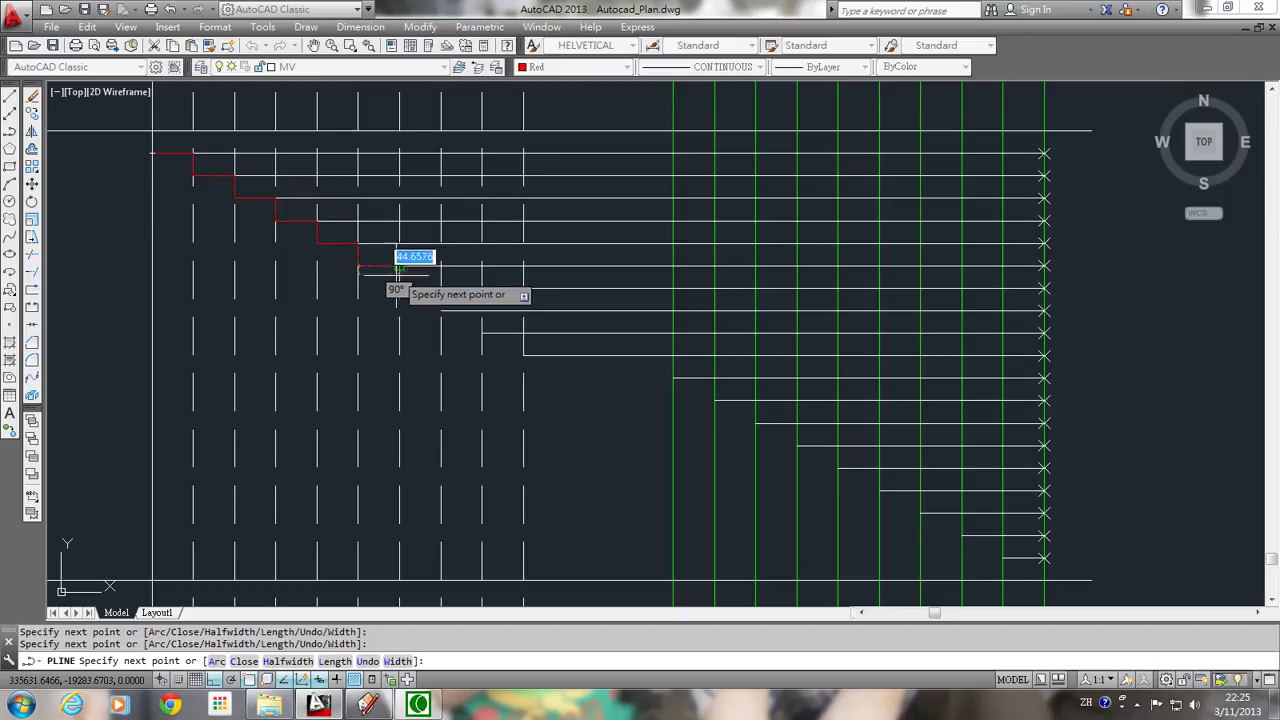
click(398, 287)
click(440, 287)
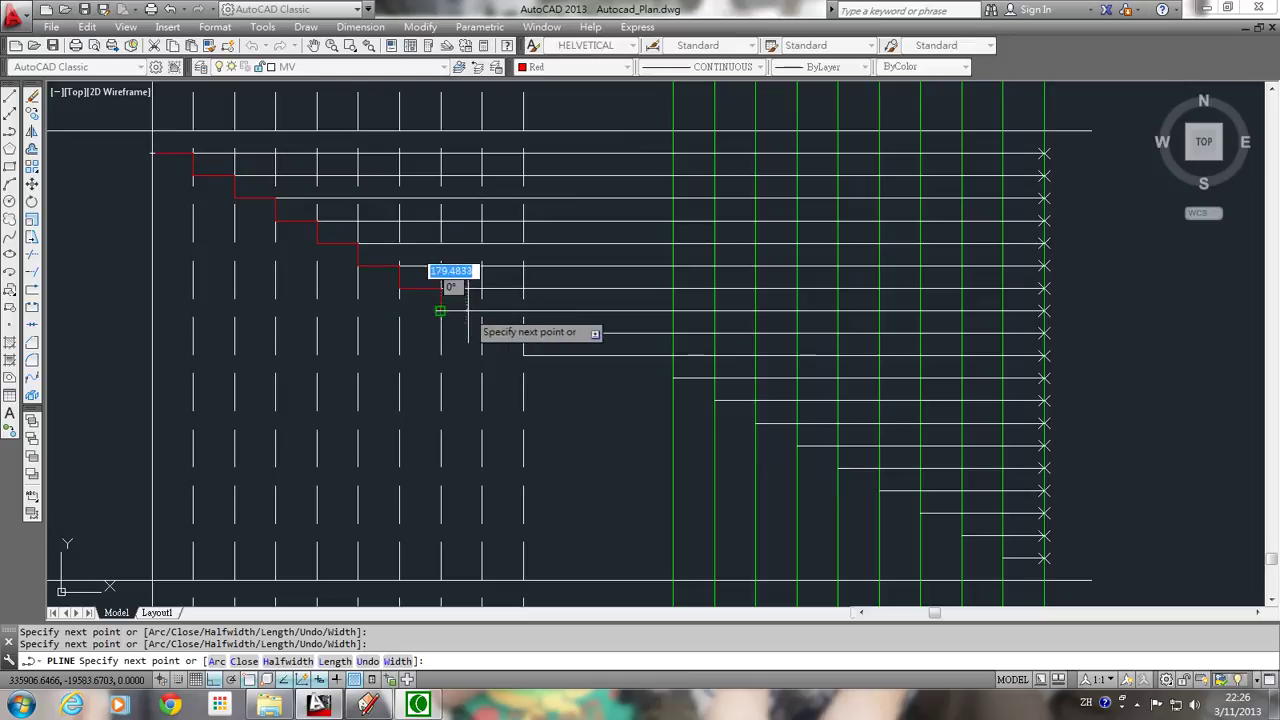
click(440, 310)
click(481, 310)
click(481, 332)
click(523, 332)
click(523, 355)
- Continue the red profile across the long landing and down the lower flight to the baseline
click(673, 355)
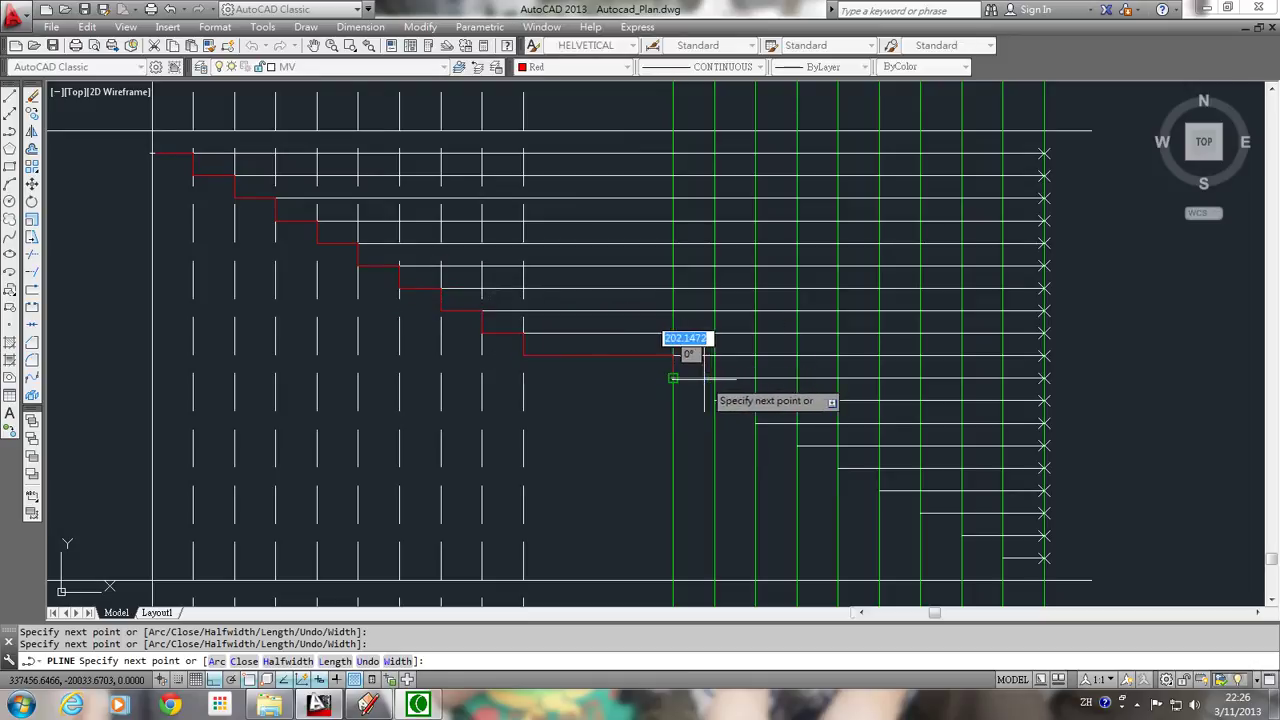
click(673, 378)
click(714, 378)
click(714, 400)
click(756, 401)
click(797, 422)
click(812, 445)
click(838, 446)
click(838, 468)
click(879, 468)
click(879, 490)
click(919, 490)
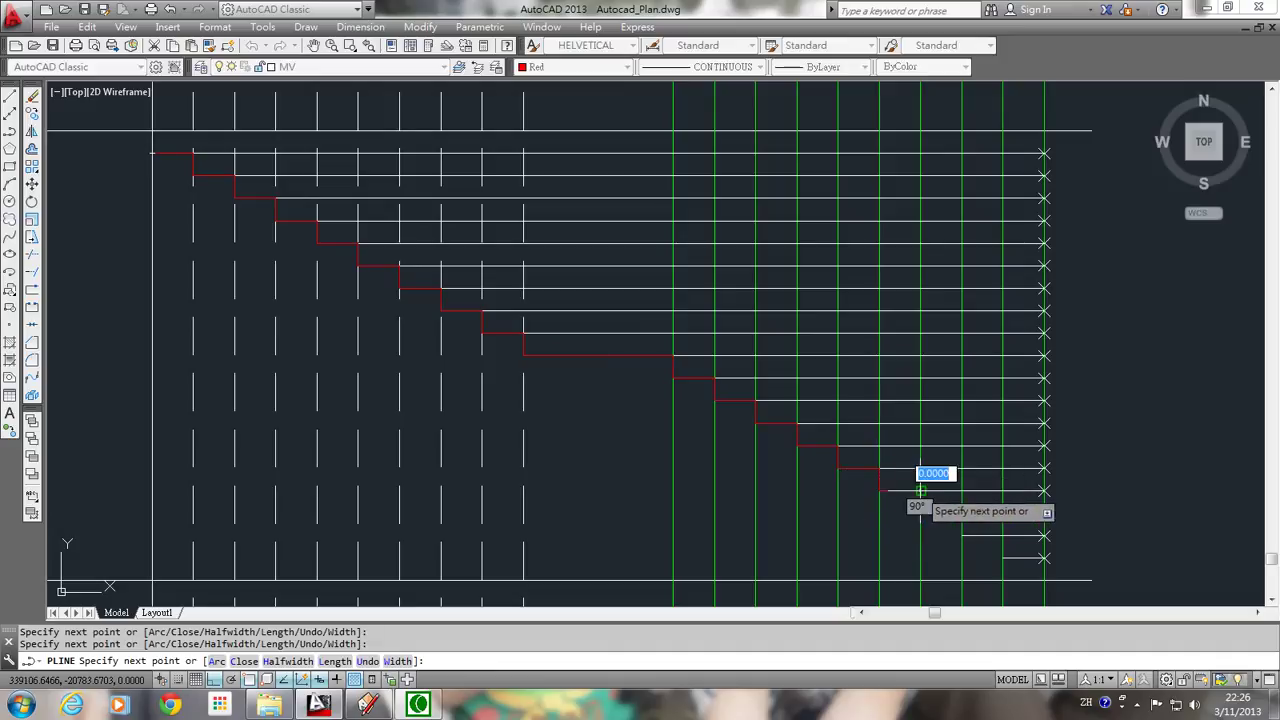
click(920, 512)
click(961, 512)
click(961, 535)
click(1002, 535)
click(1002, 557)
click(1044, 557)
click(1003, 579)
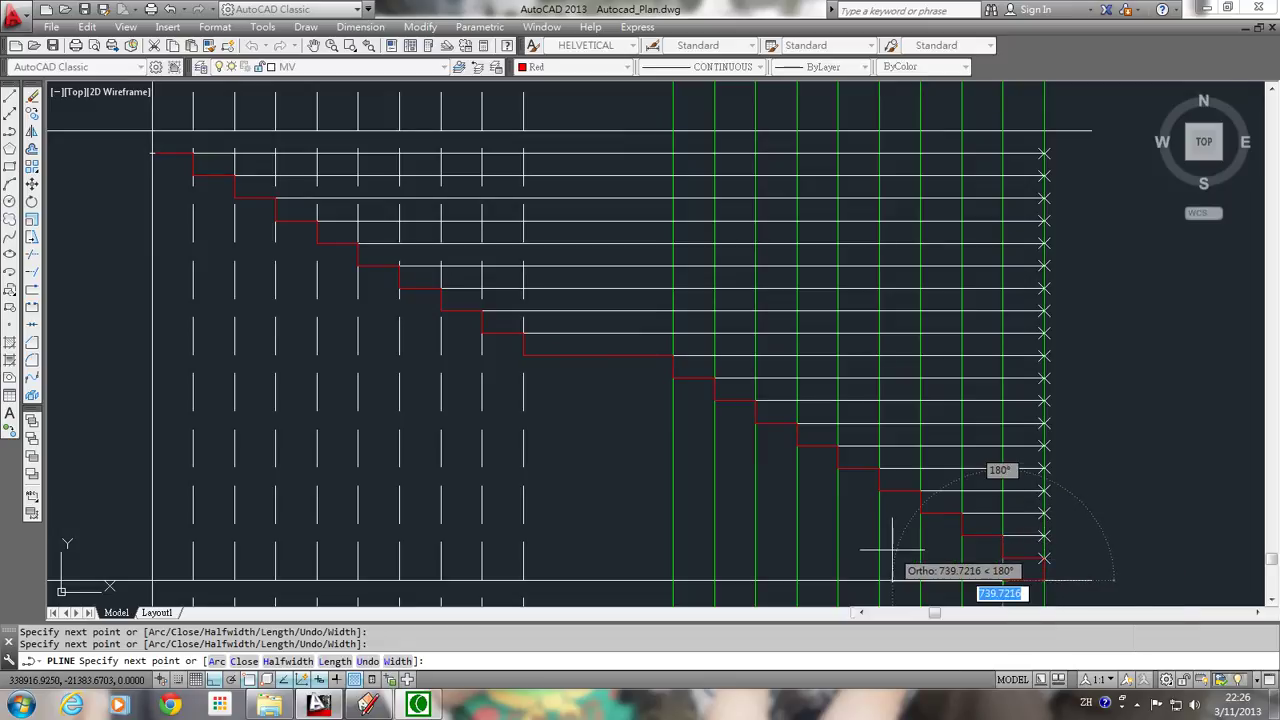
key(Escape)
- Start a polyline at the stair's top-left corner, then cancel the unfinished line
text(pl)
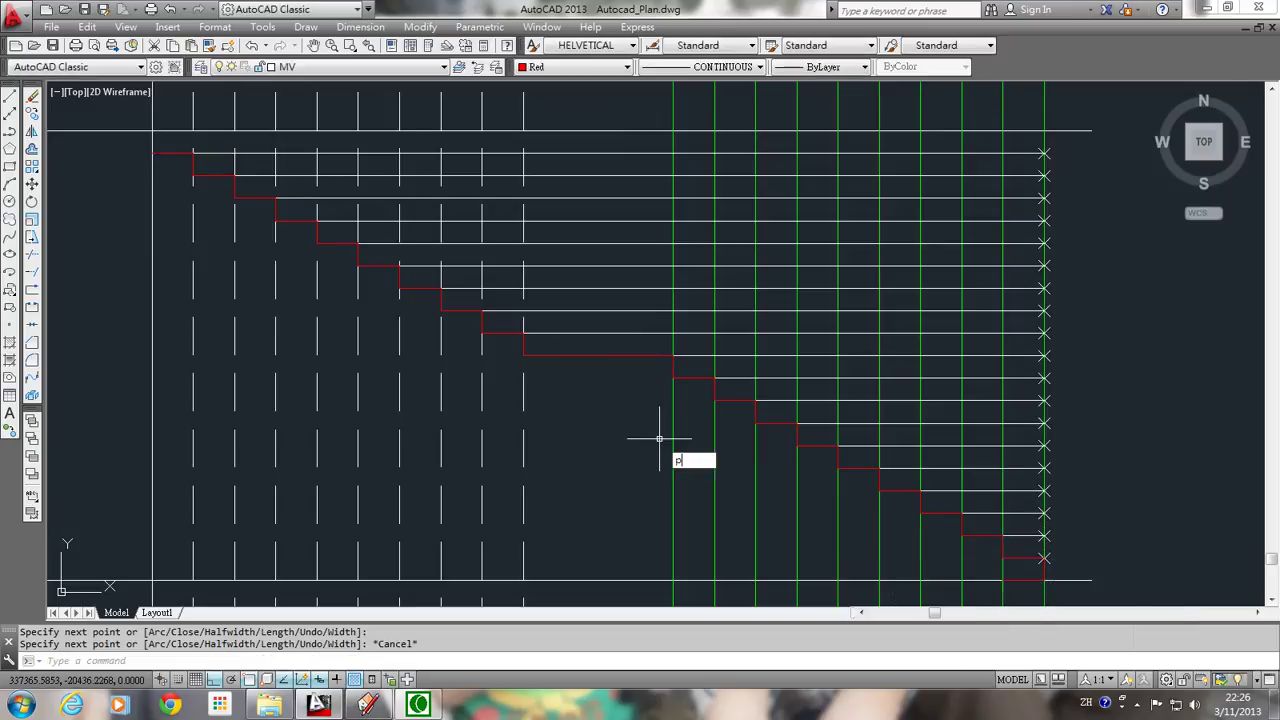
key(Return)
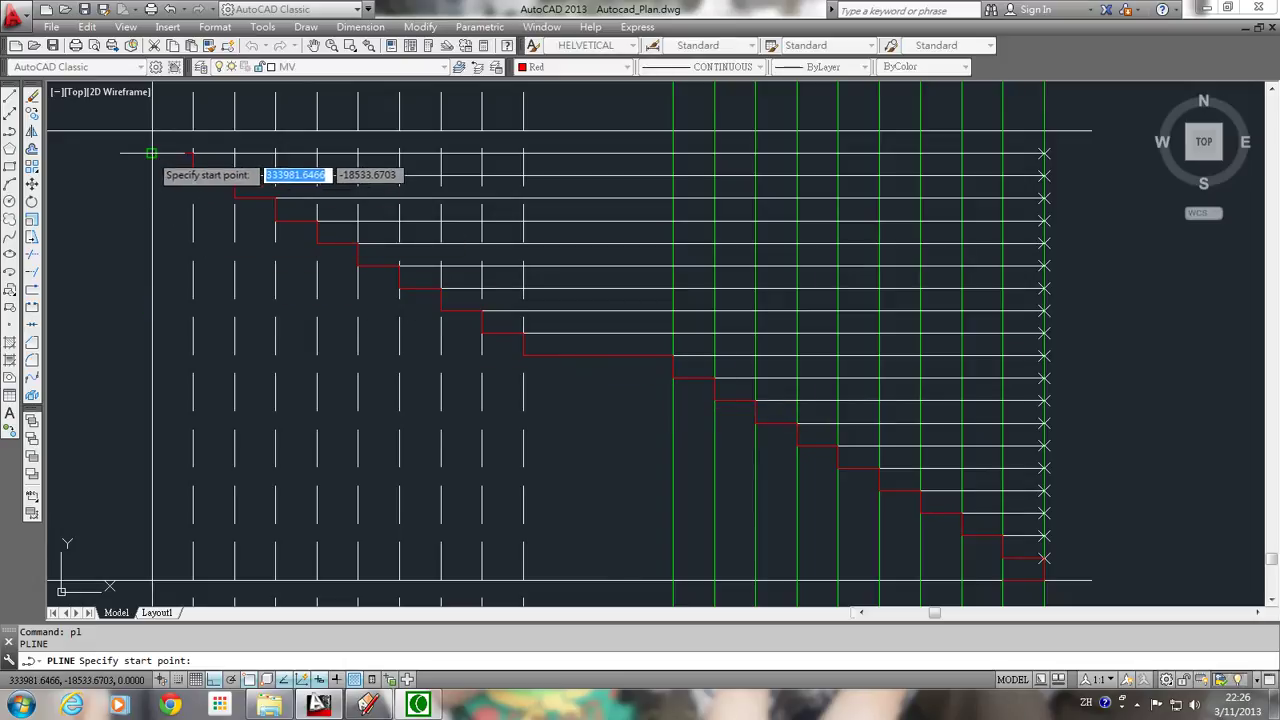
click(151, 153)
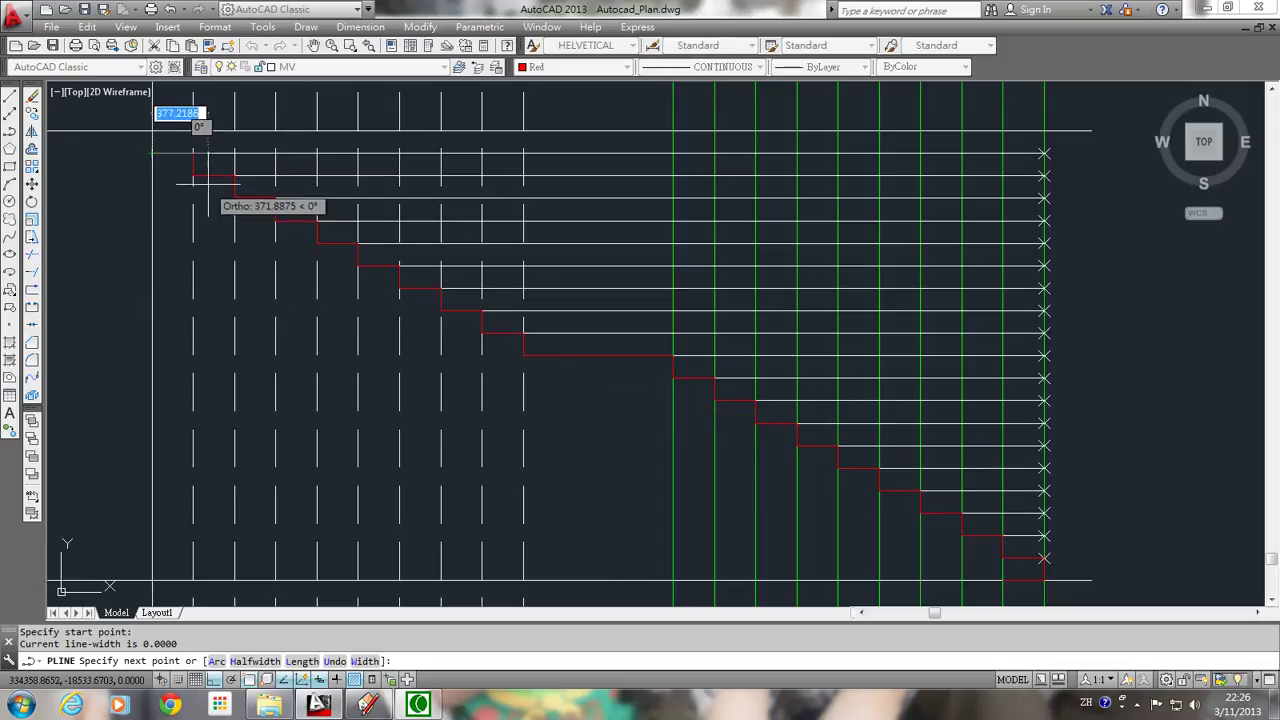
click(192, 158)
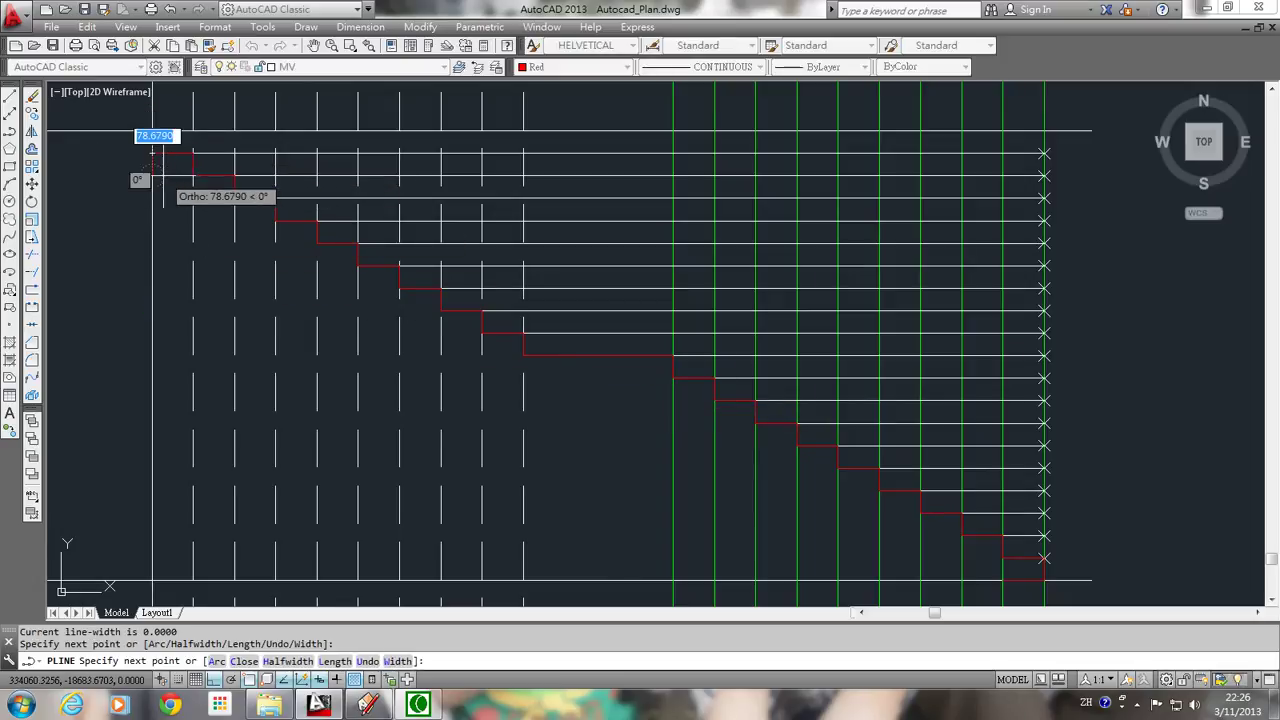
key(F8)
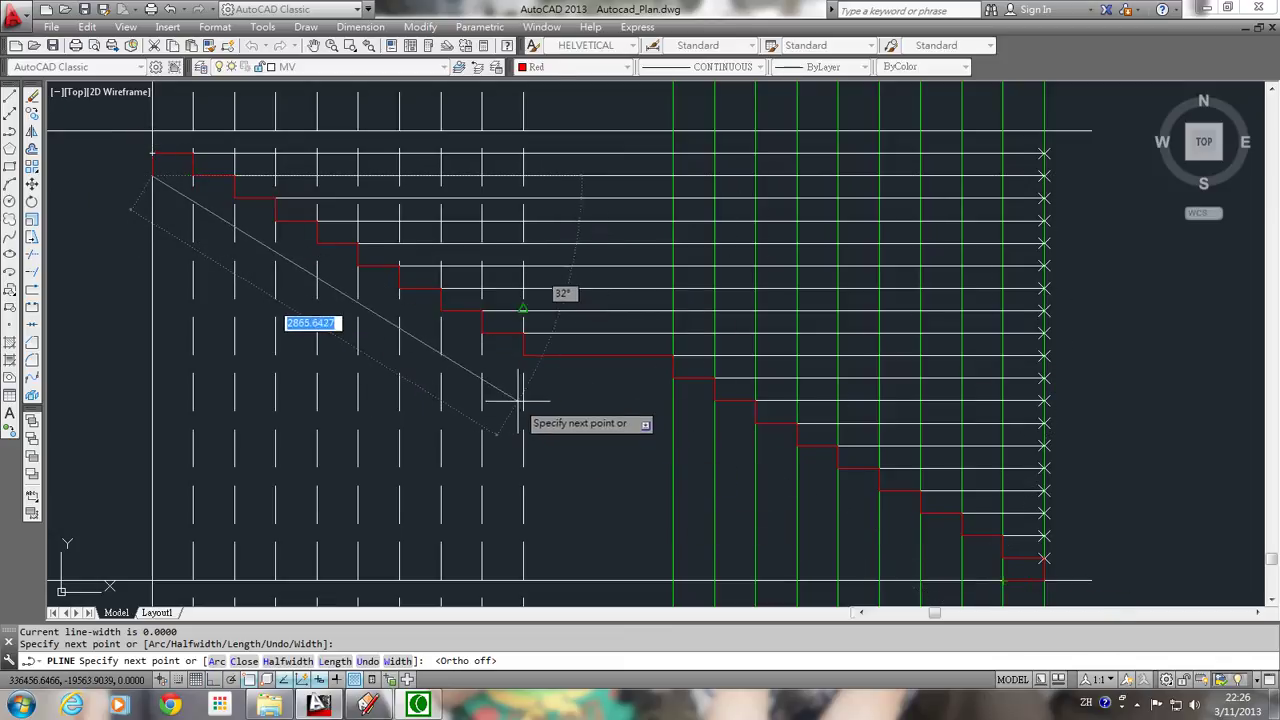
key(Escape)
- With Ortho on, draw a 150 drop down from the landing corner
text(pl)
key(Return)
click(523, 356)
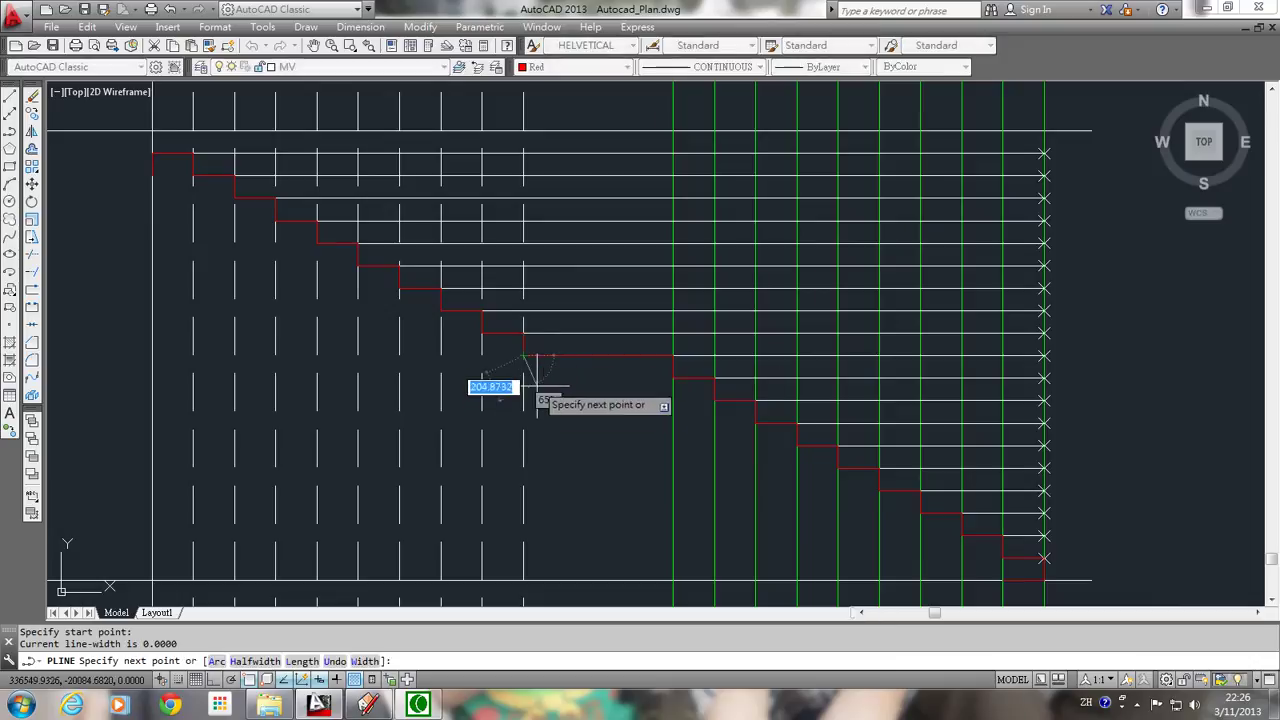
key(F8)
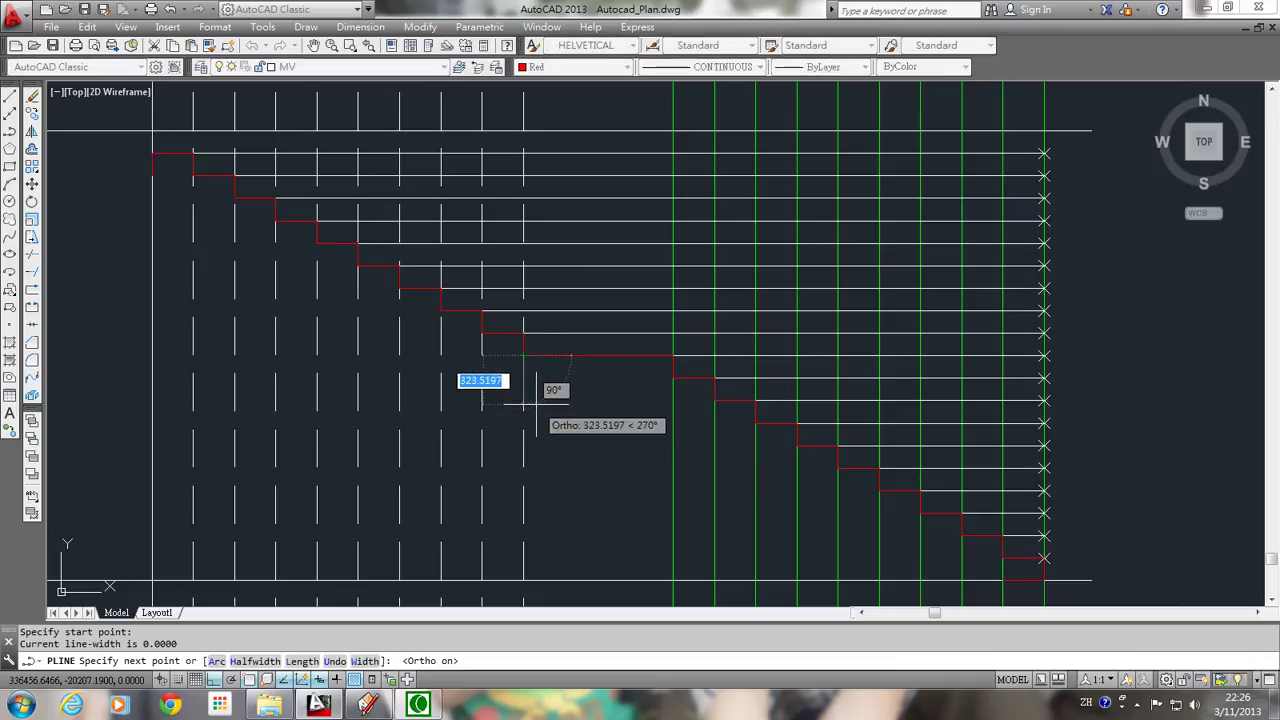
text(150)
key(Return)
key(Return)
key(Return)
click(659, 378)
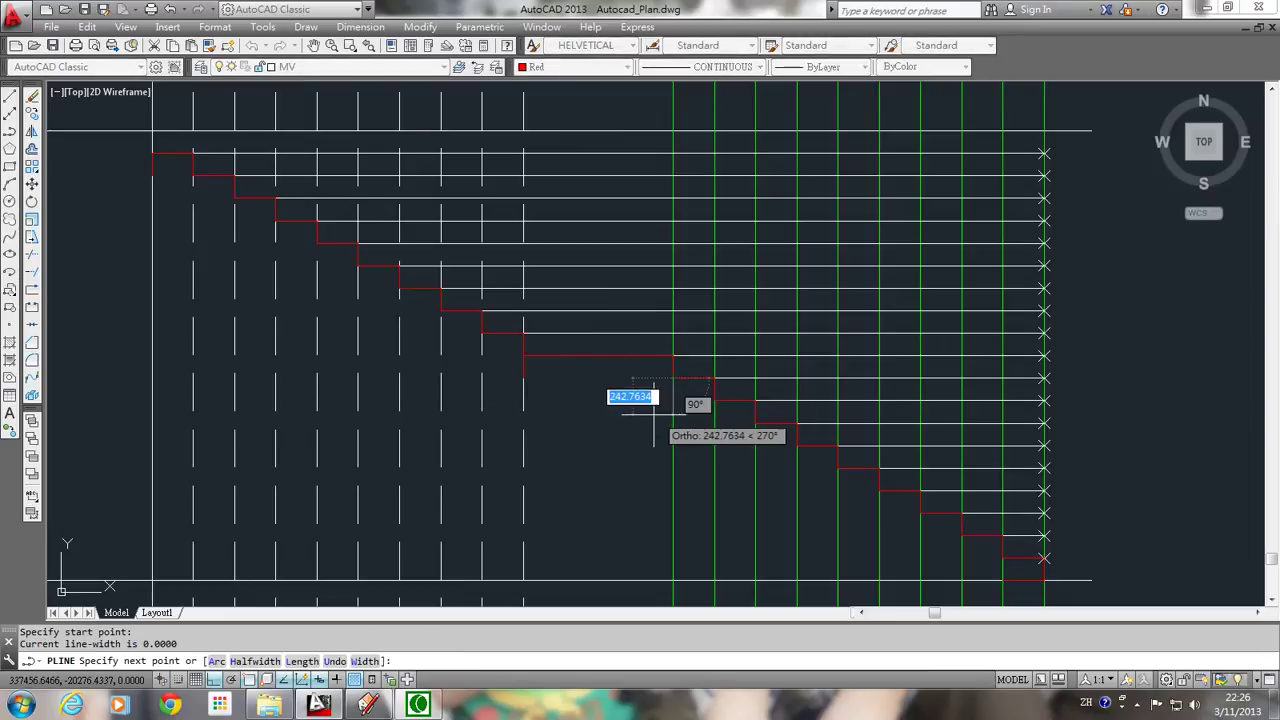
key(Escape)
- Draw the sloped underside line from the top step corner to just below the landing
text(pl)
key(Return)
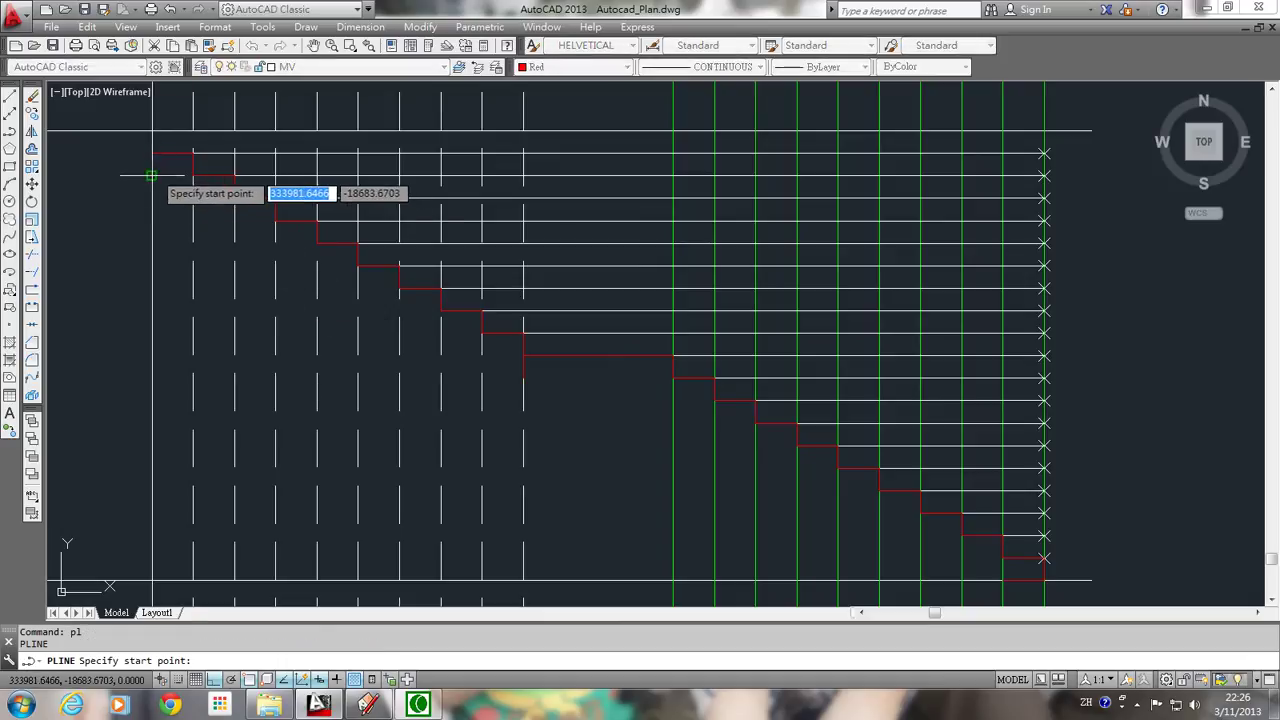
click(152, 176)
click(522, 376)
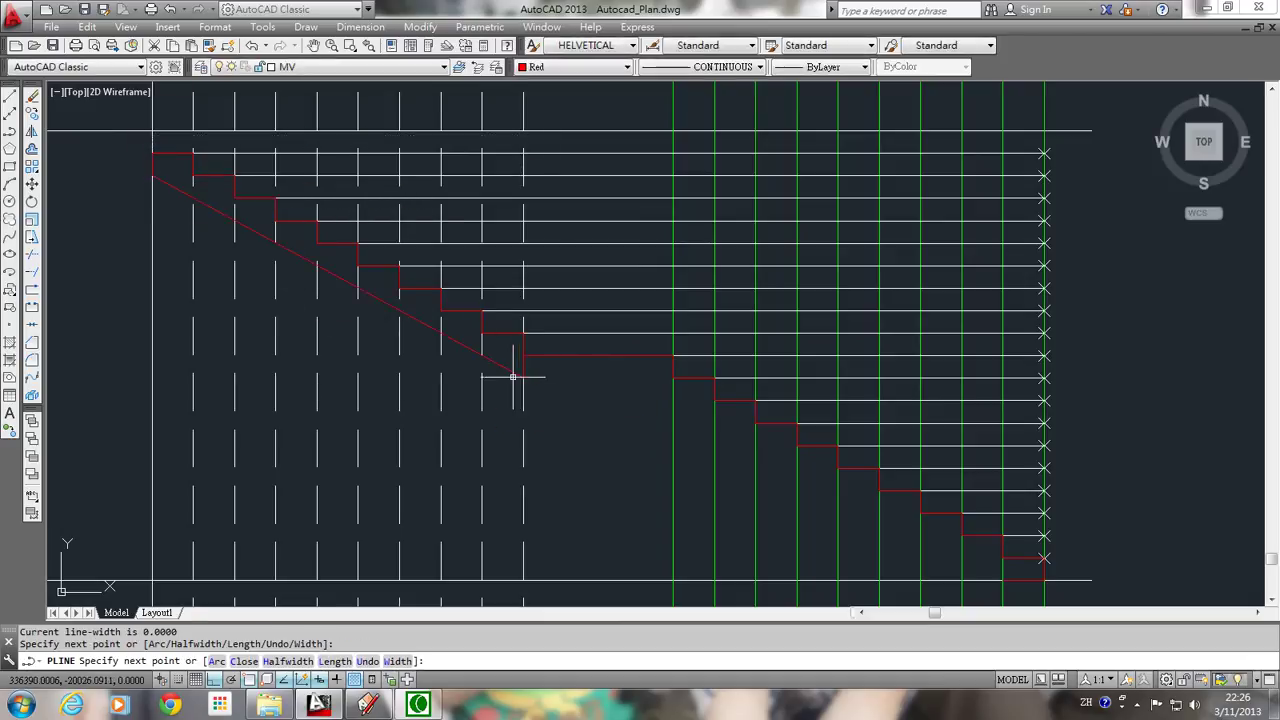
key(Return)
middle_drag(522, 376, 480, 363)
- Draw the landing's horizontal bottom edge from the slope's lower end toward the lower flight
text(pl)
key(Return)
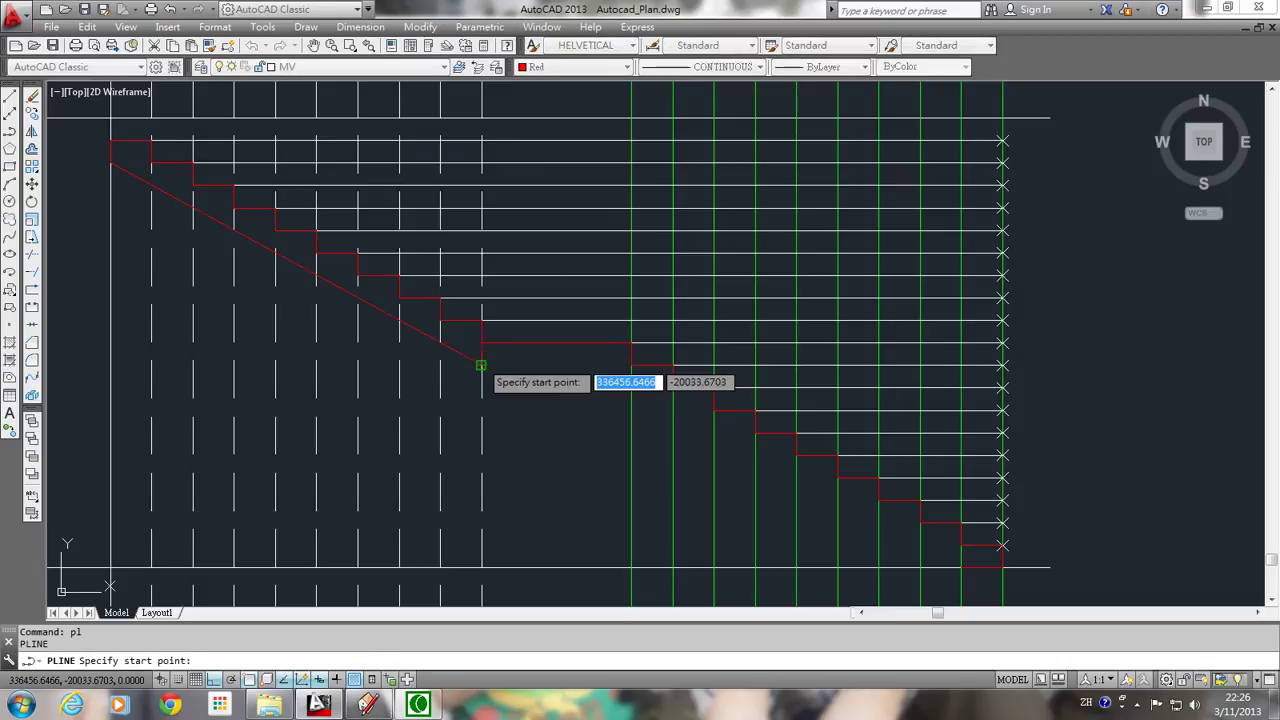
click(482, 364)
click(630, 365)
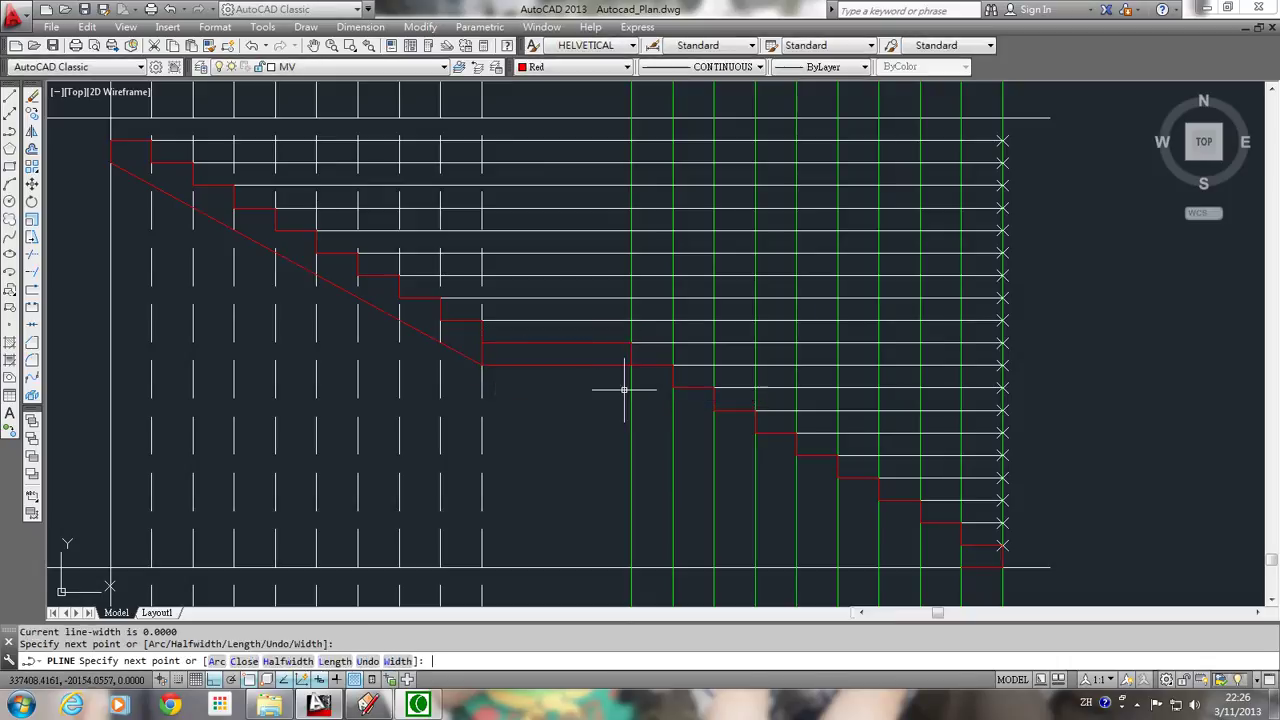
key(Return)
- Copy the sloped underside line down onto the lower flight
click(446, 346)
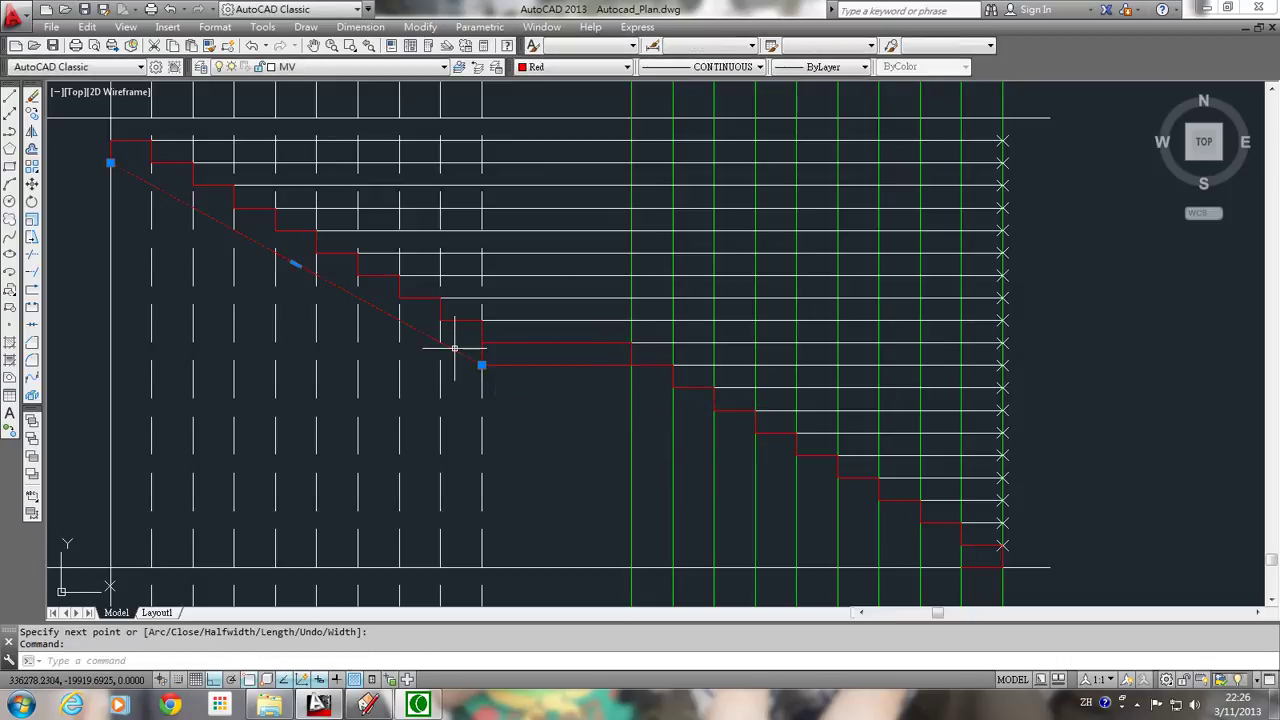
text(co)
key(Return)
click(482, 365)
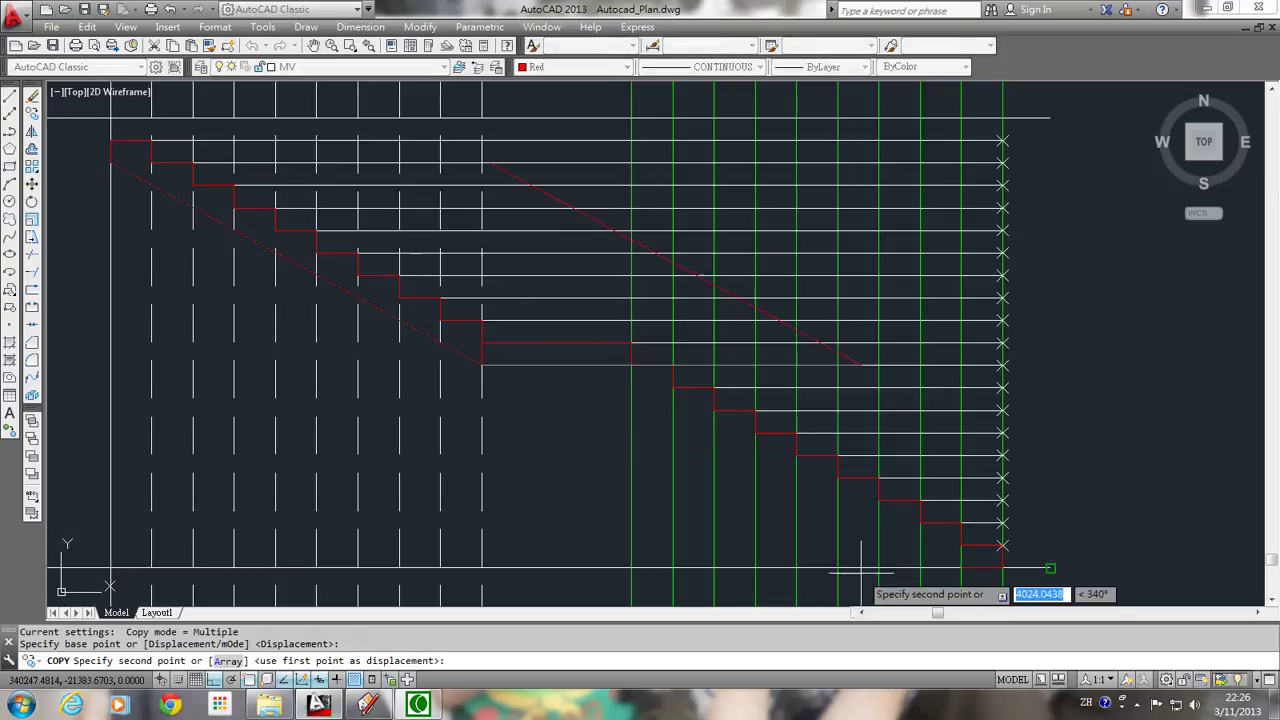
click(962, 567)
key(Escape)
- Trim the overlapping line ends back to the lower sloped line
middle_drag(618, 386, 629, 391)
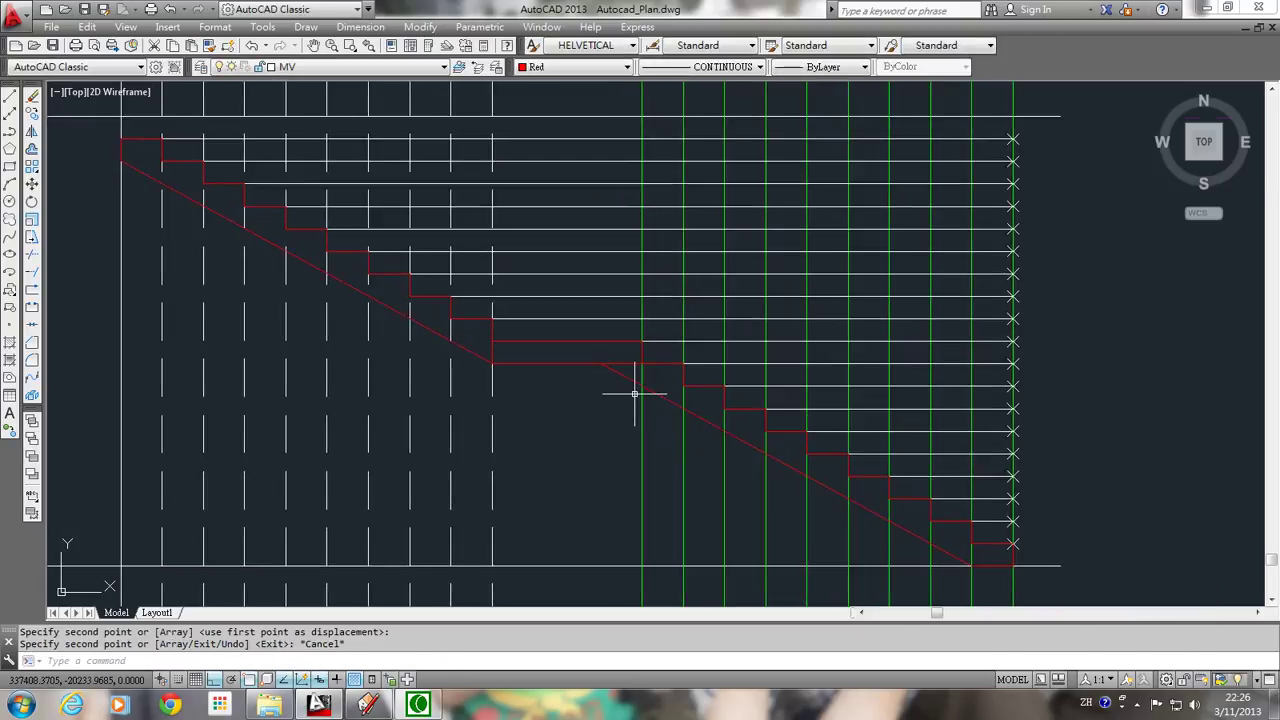
text(tr)
key(Return)
click(618, 378)
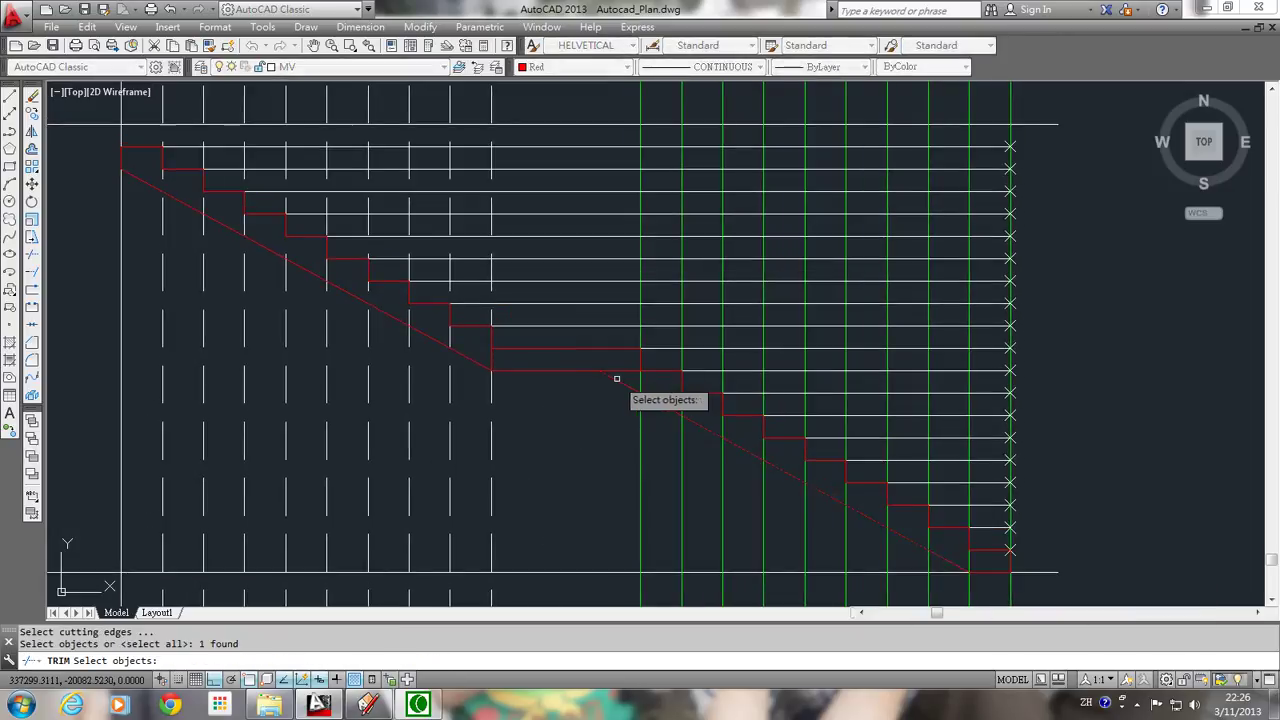
key(Return)
click(619, 370)
click(619, 370)
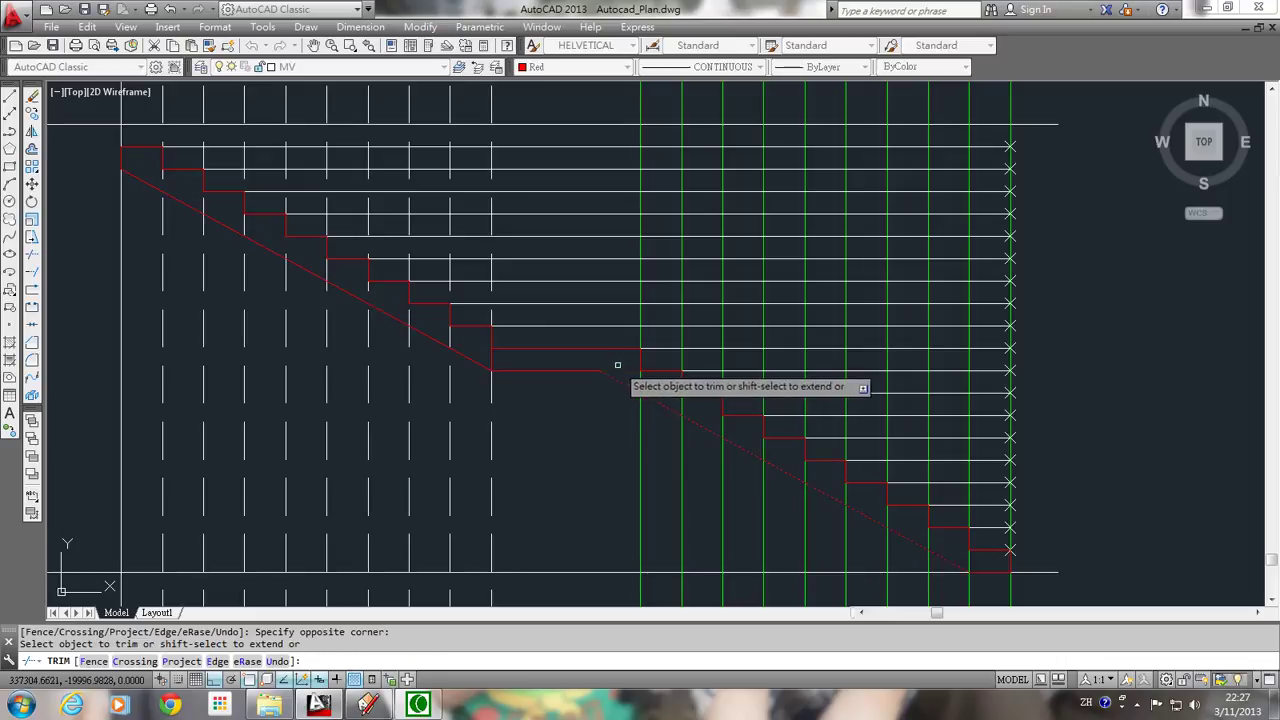
key(Escape)
- Erase the 21 vertical construction lines and the upper horizontal construction lines
scroll(662, 408, down, 2)
click(930, 160)
click(276, 192)
key(Delete)
click(916, 197)
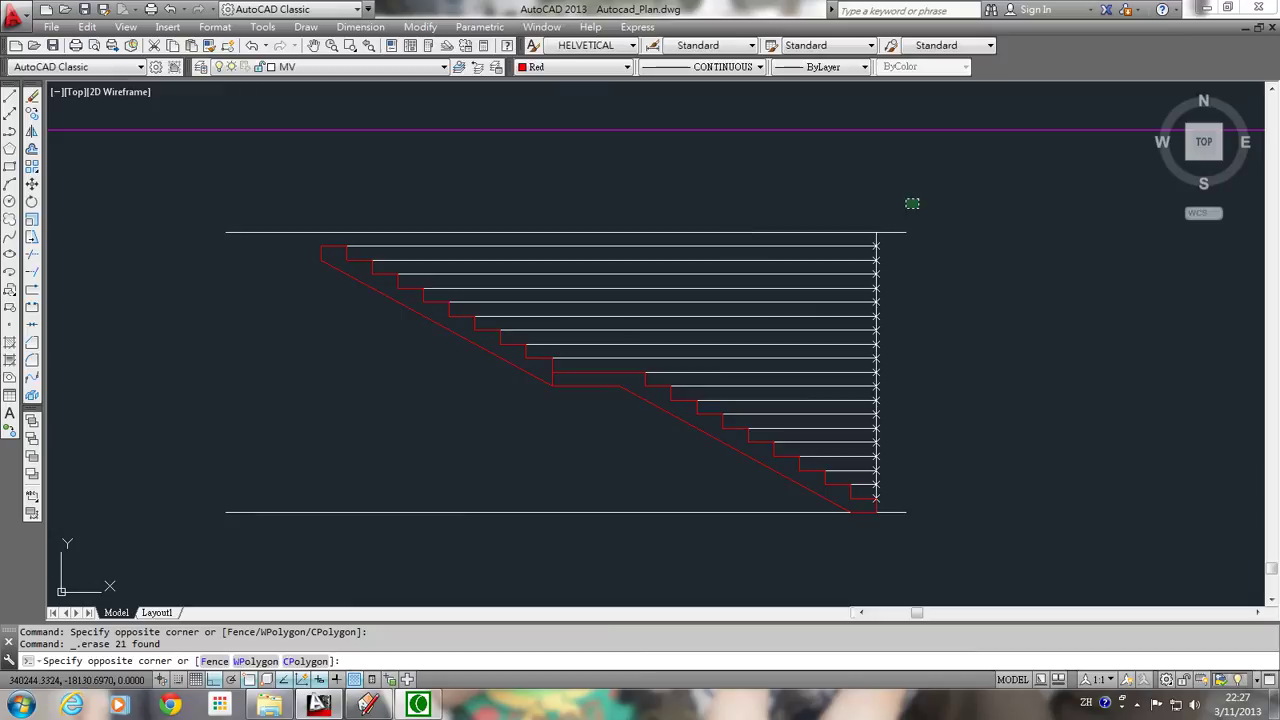
click(466, 303)
key(Delete)
- Erase the remaining horizontal lines, the x marks and the white line at the stair base
click(926, 284)
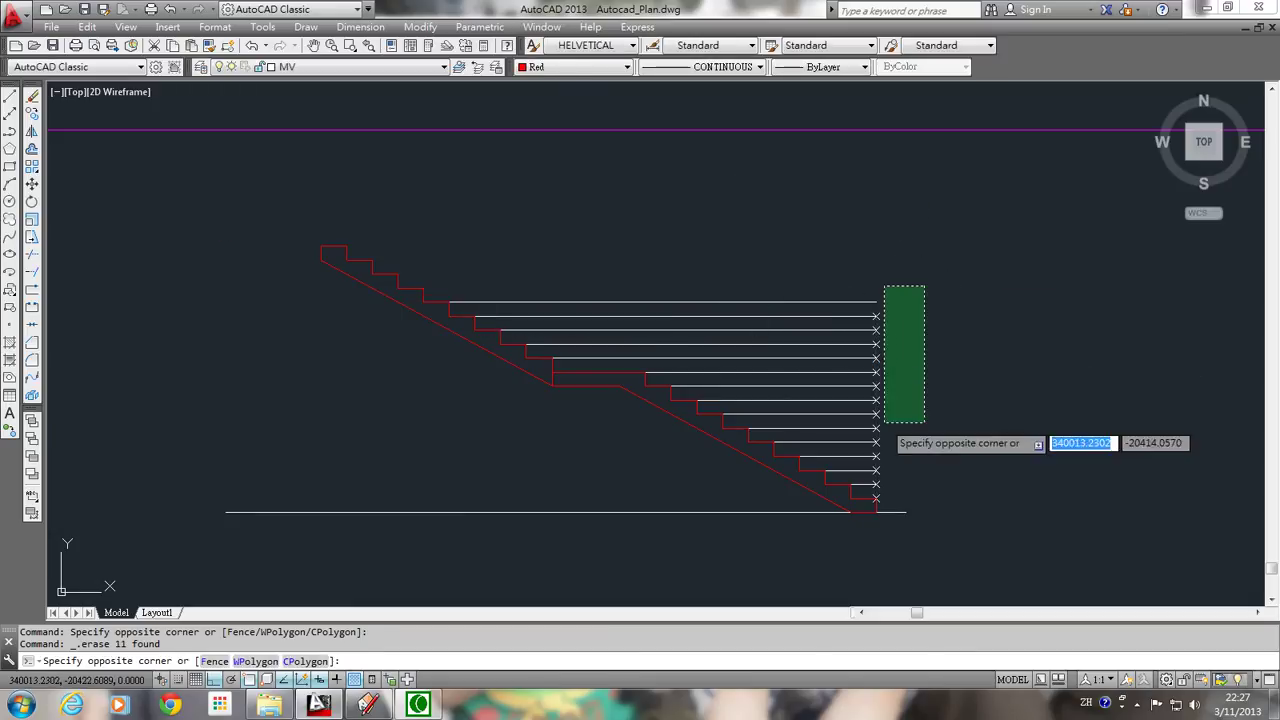
click(868, 486)
key(Delete)
click(868, 481)
click(890, 506)
key(Delete)
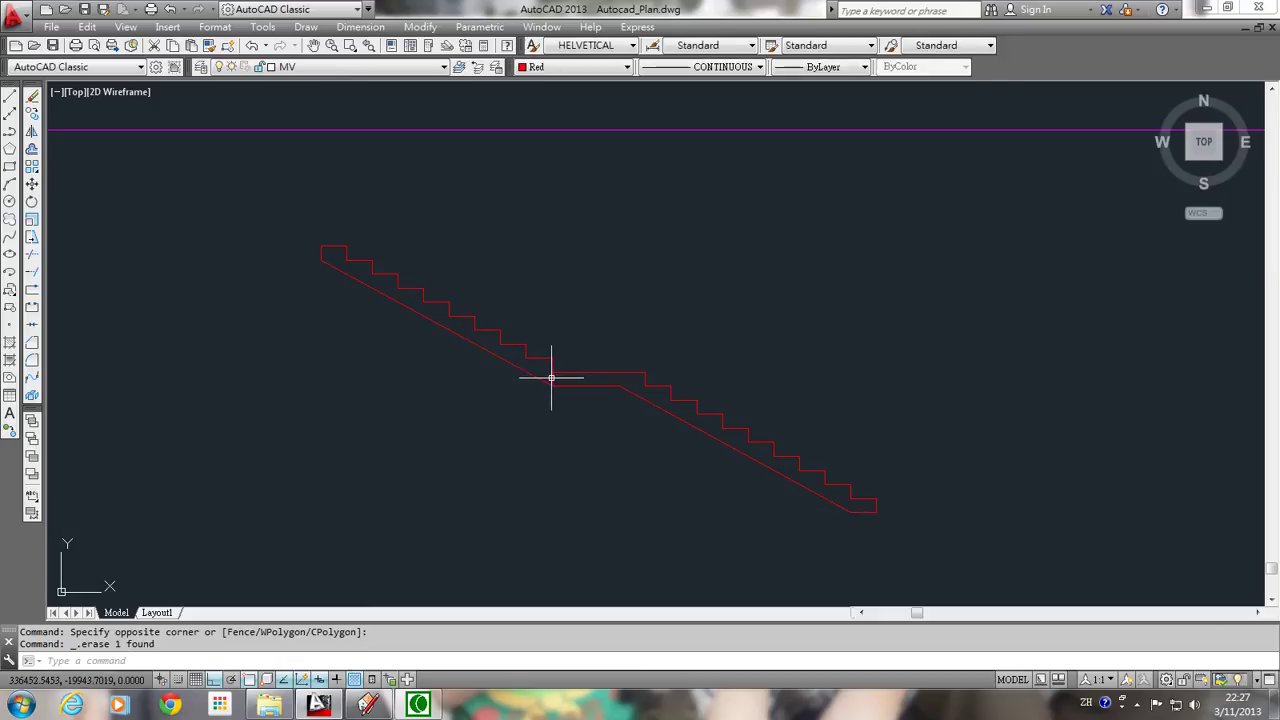
- Delete the short vertical line at the landing and check the remaining red stair lines
click(551, 378)
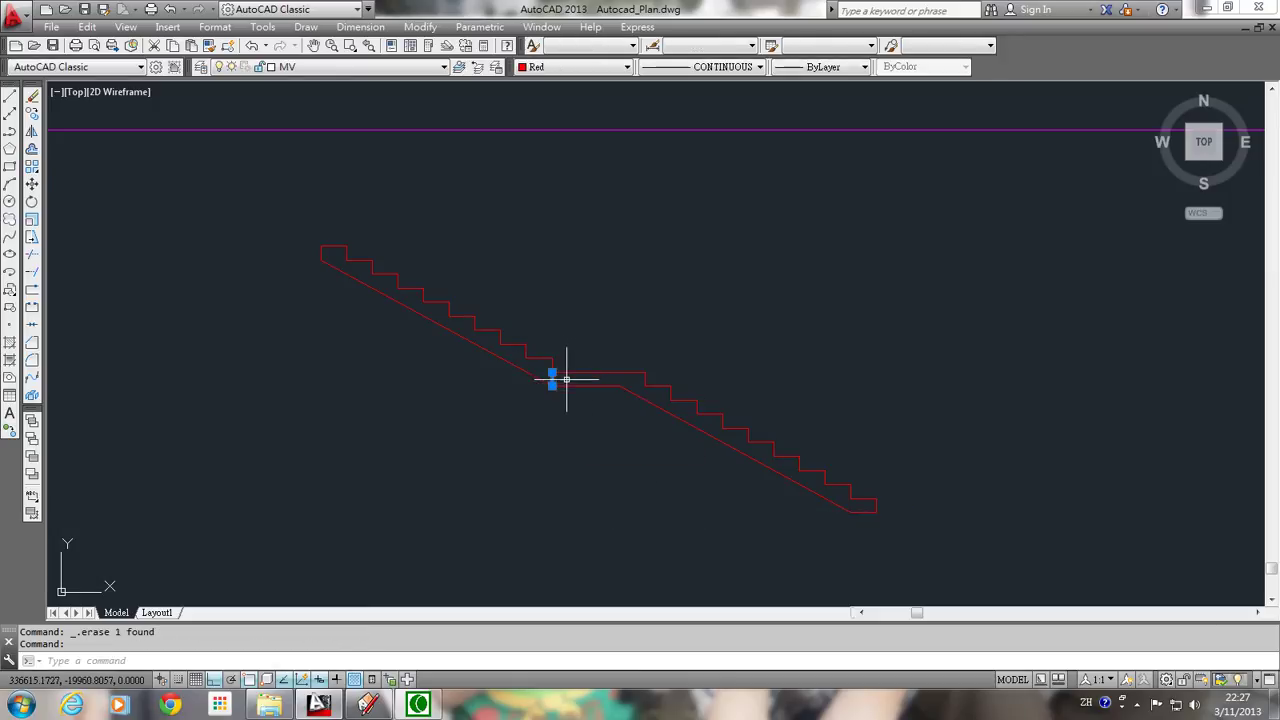
key(Delete)
click(567, 372)
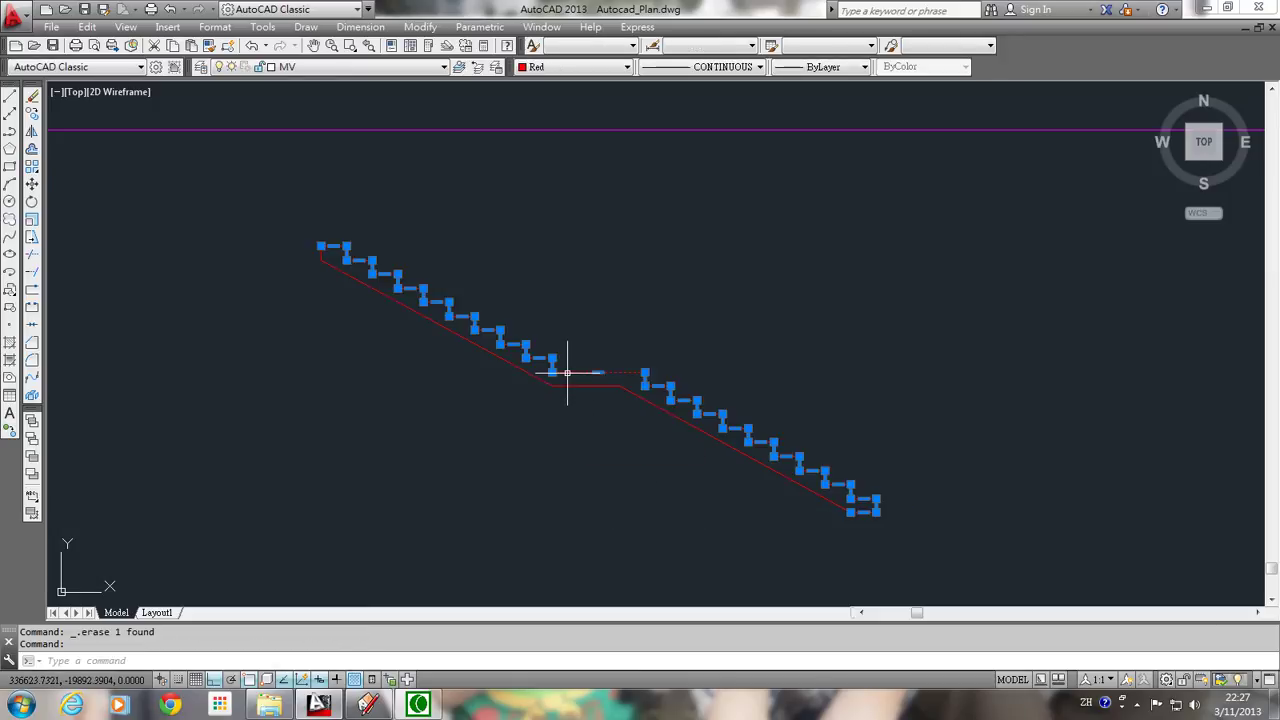
key(Escape)
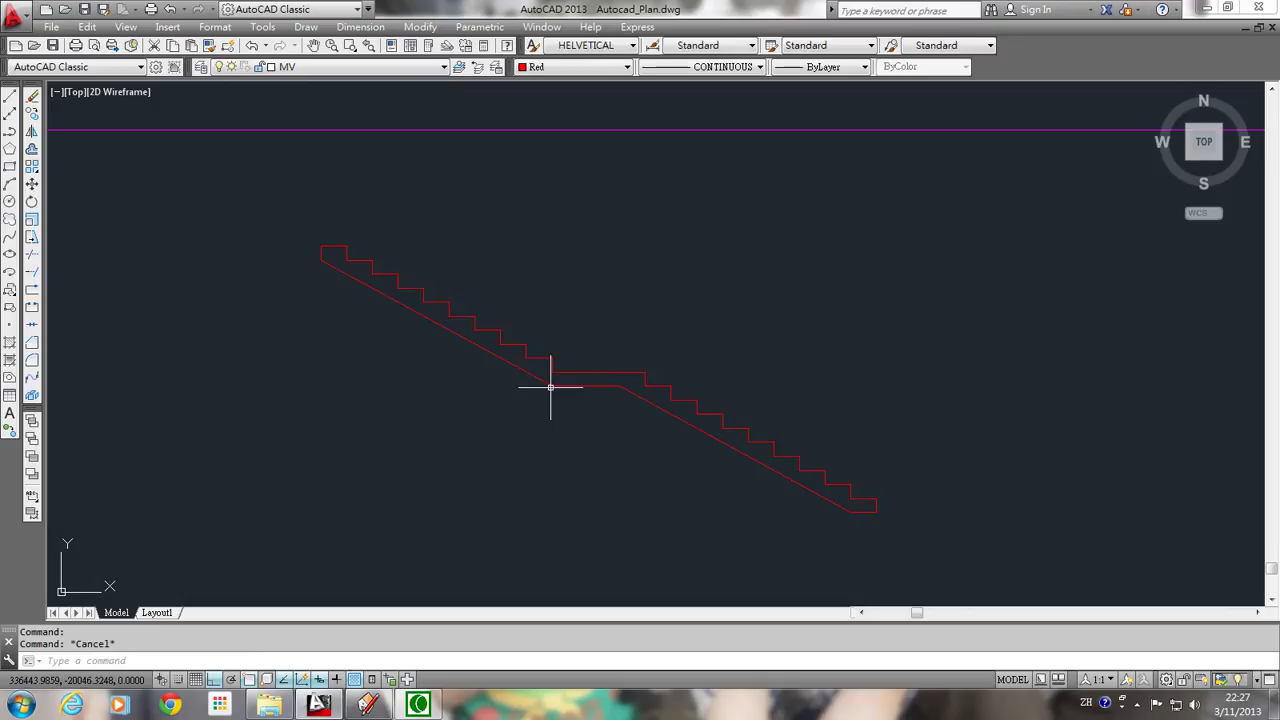
- Create a closed boundary polyline by picking a point inside the stair section
text(bo)
key(Return)
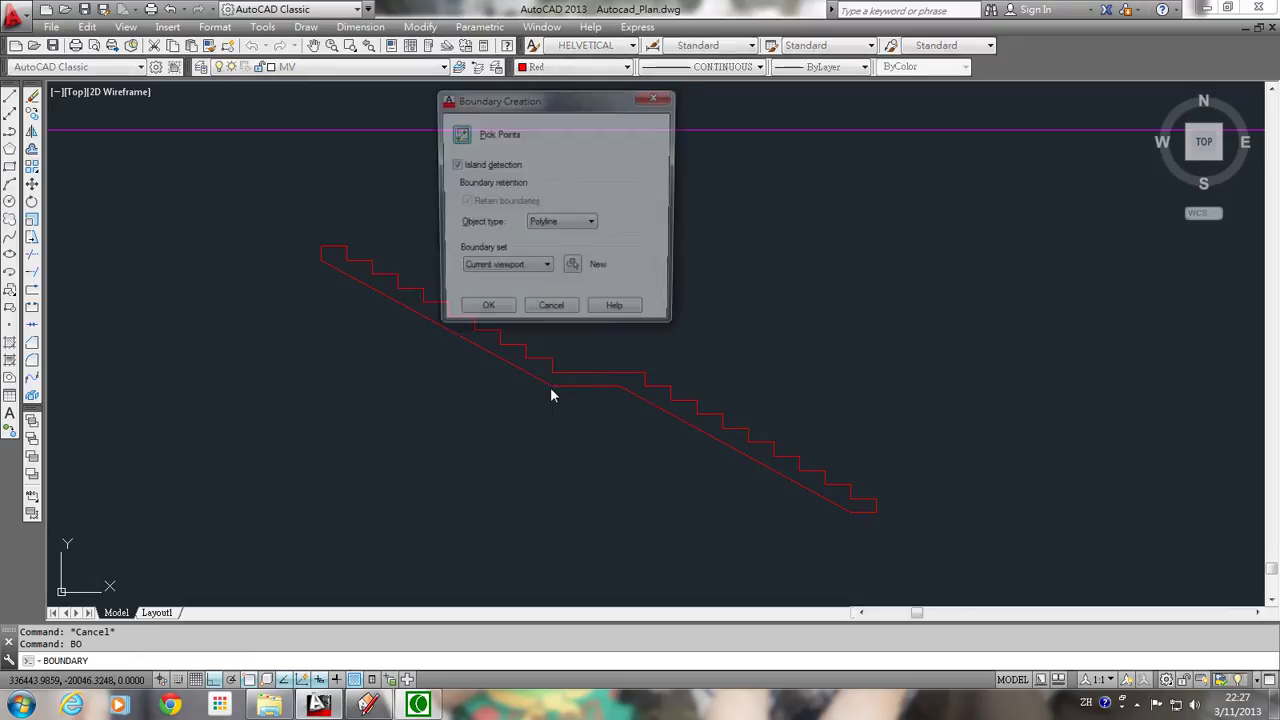
click(462, 135)
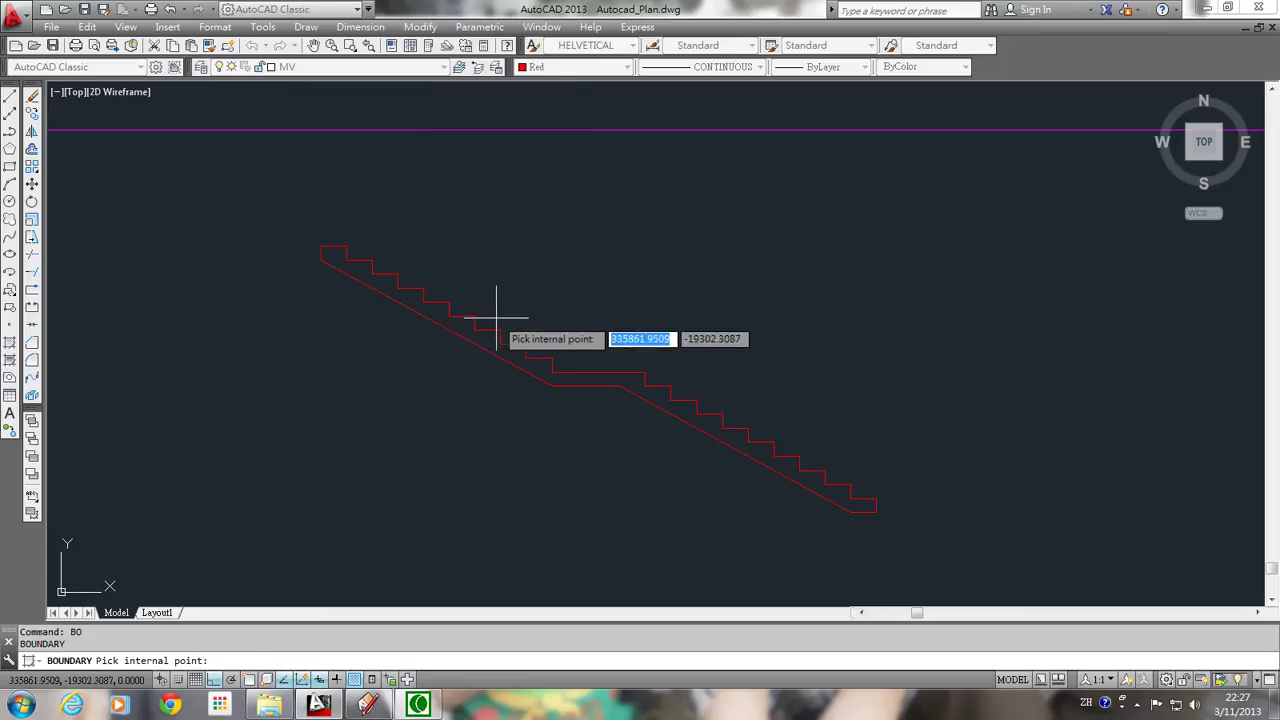
click(500, 334)
key(Return)
- Move the new closed stair outline above the original red lines
click(500, 344)
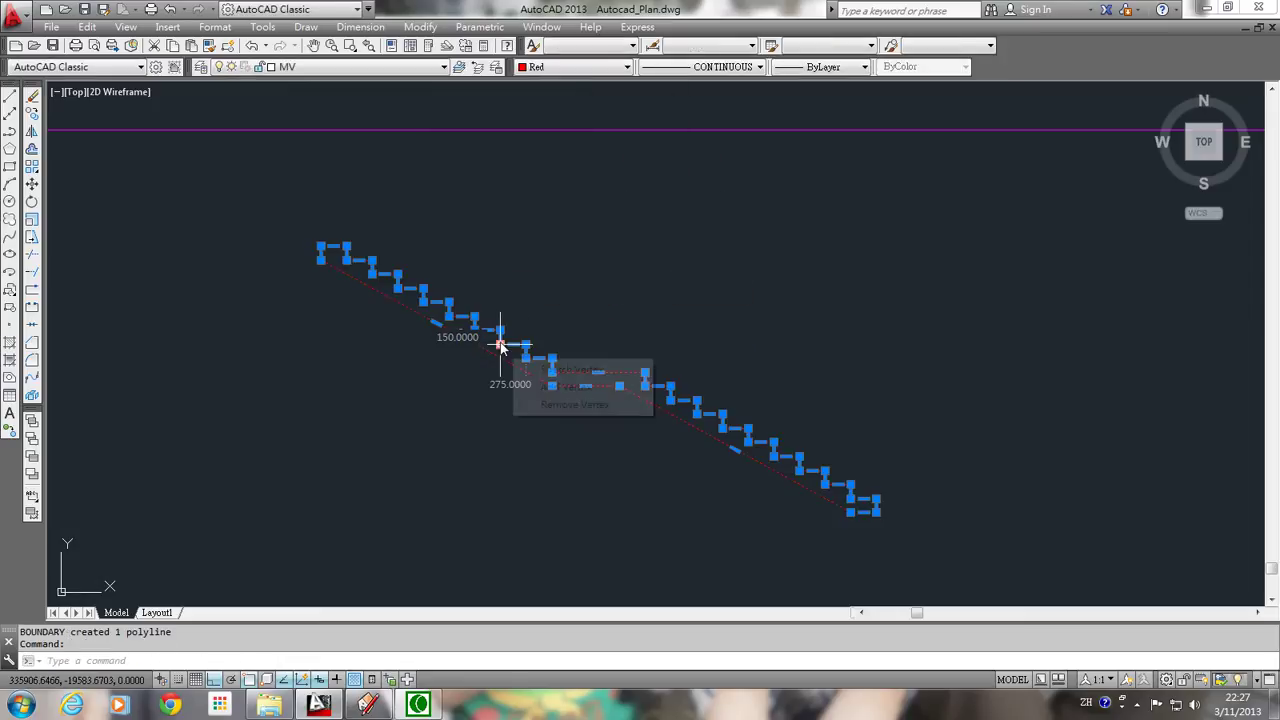
key(m)
key(Return)
click(537, 337)
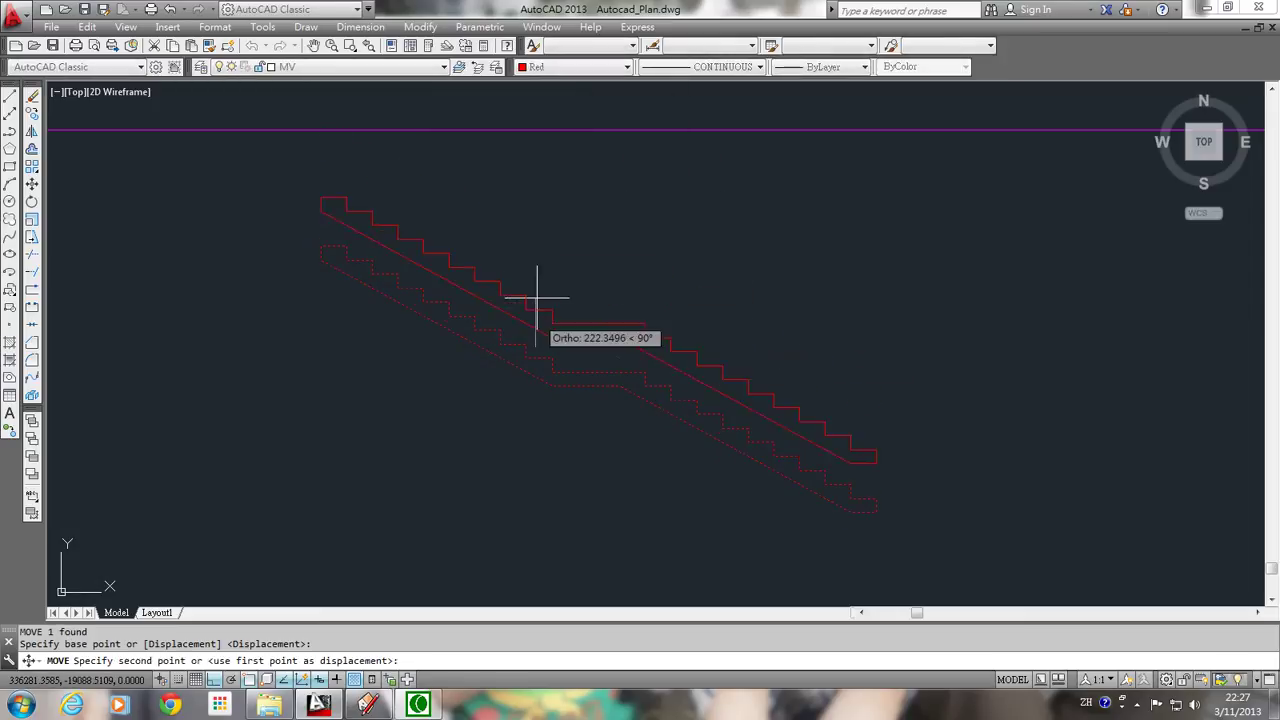
click(537, 199)
click(517, 398)
- Erase the original stair lines, leftover lines and small red mark, then zoom out to the plans
key(Delete)
click(390, 309)
click(891, 542)
key(Delete)
click(181, 201)
click(571, 393)
key(Delete)
scroll(575, 400, down, 5)
middle_drag(583, 371, 566, 414)
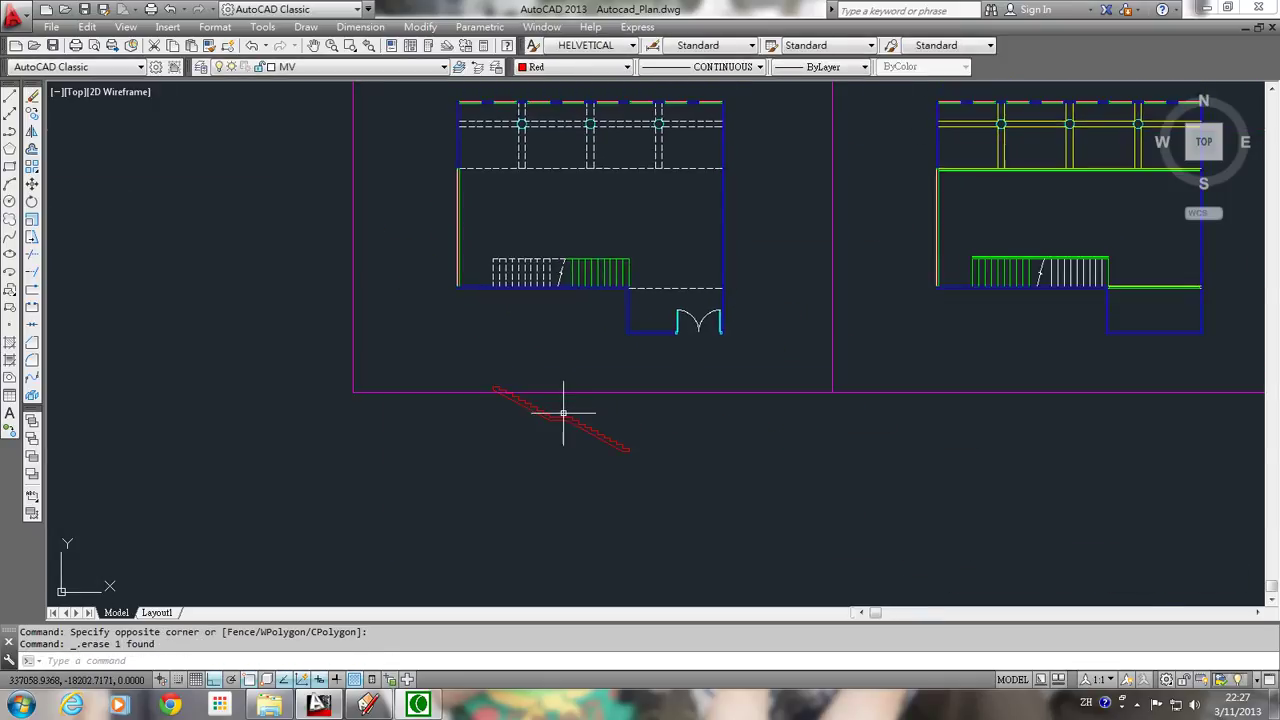
- Move the closed stair outline to sit below the ground-floor plan
click(562, 417)
key(m)
key(Return)
click(426, 357)
click(420, 329)
scroll(562, 310, up, 2)
scroll(562, 314, up, 2)
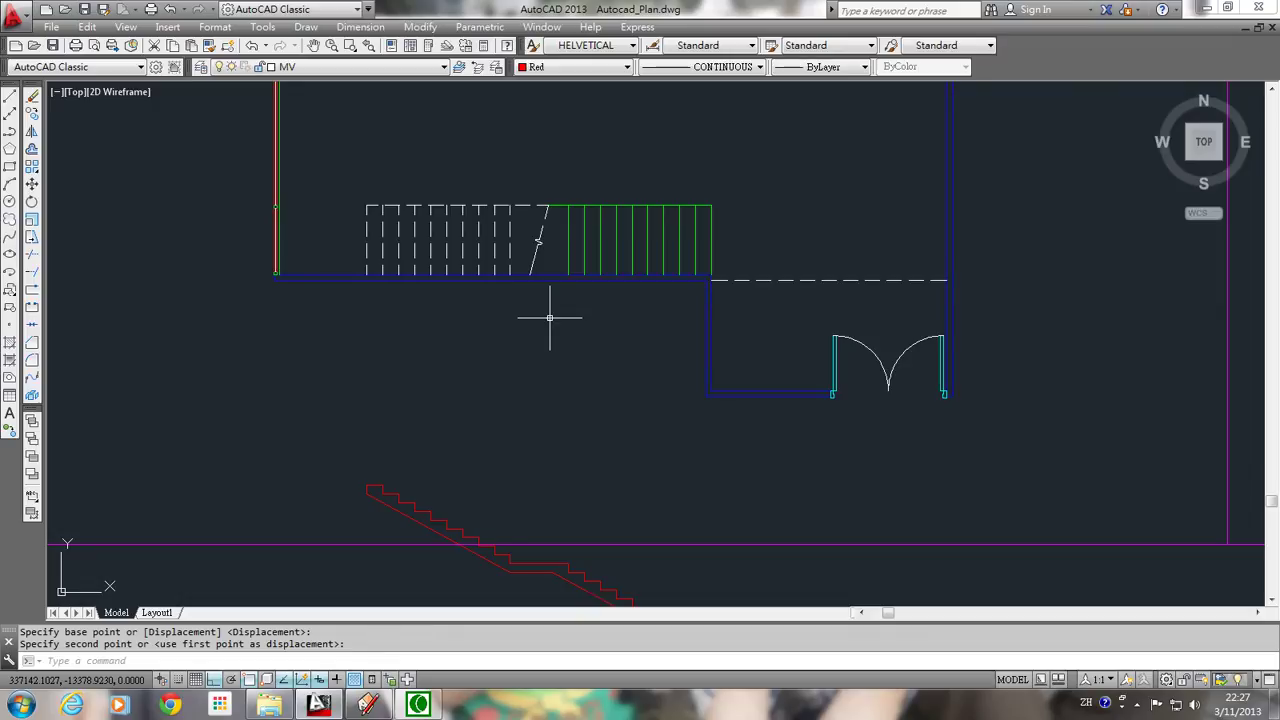
scroll(447, 440, down, 2)
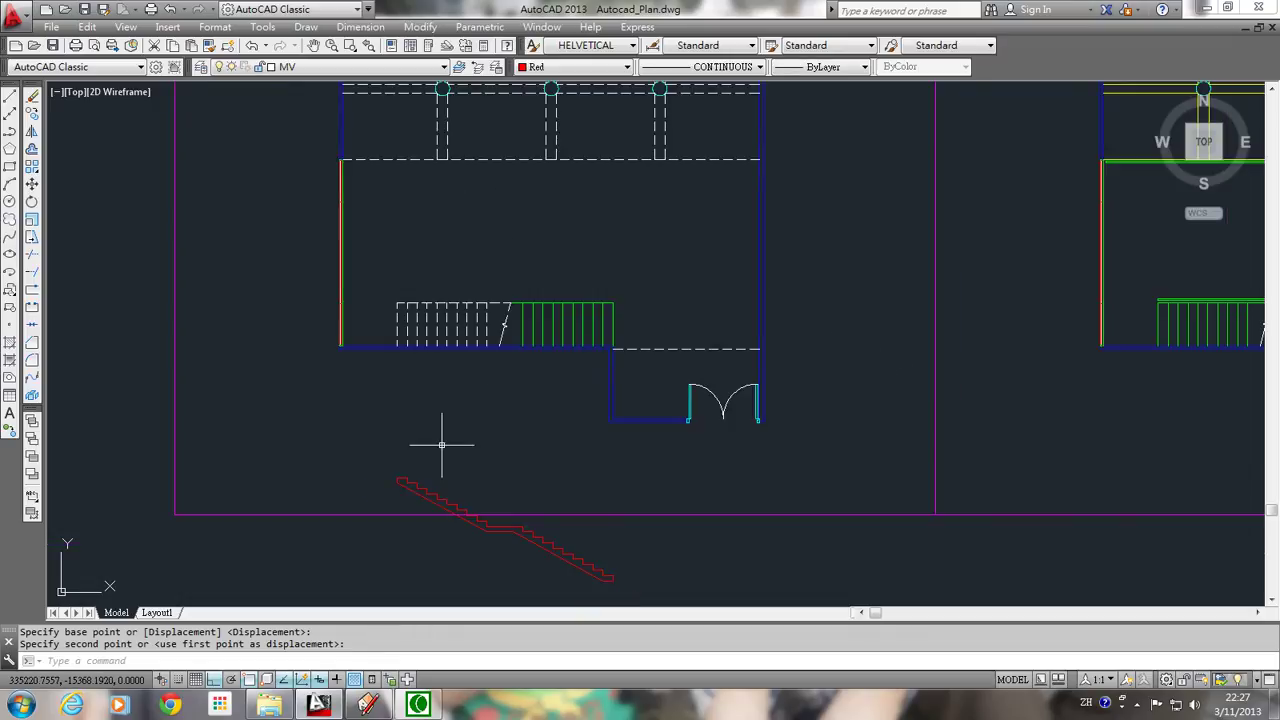
scroll(441, 445, down, 2)
click(418, 468)
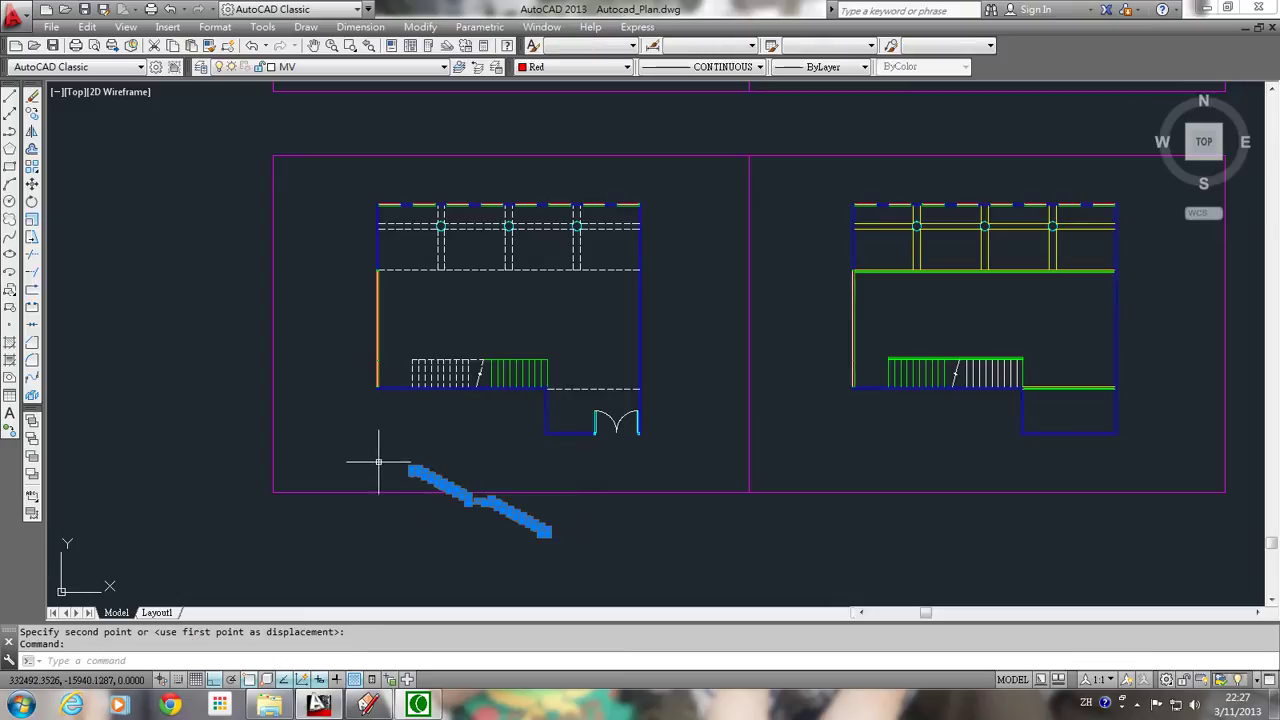
- Reselect the stair outline and start another move from a new base point
key(Escape)
click(429, 457)
click(390, 476)
text(m)
key(Return)
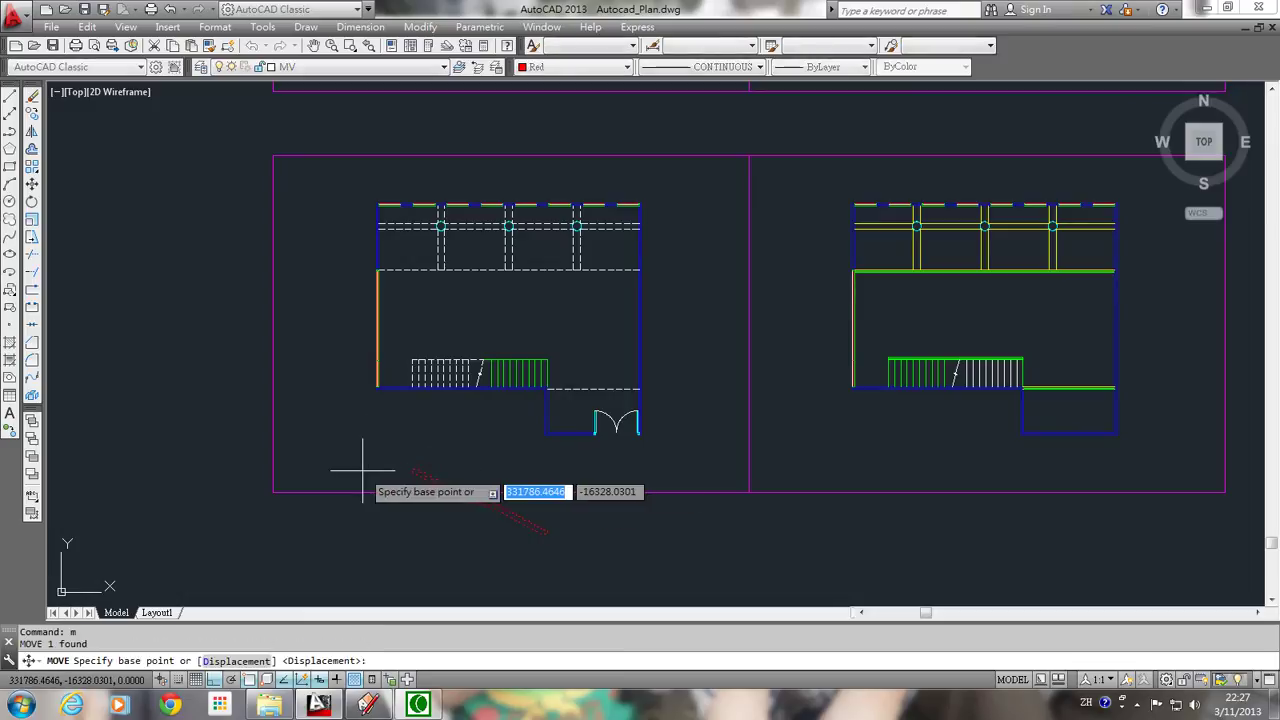
click(357, 466)
- Pan the view to frame the whole ground-floor plan and begin the WBLOCK command
middle_drag(357, 434, 354, 437)
scroll(437, 391, up, 3)
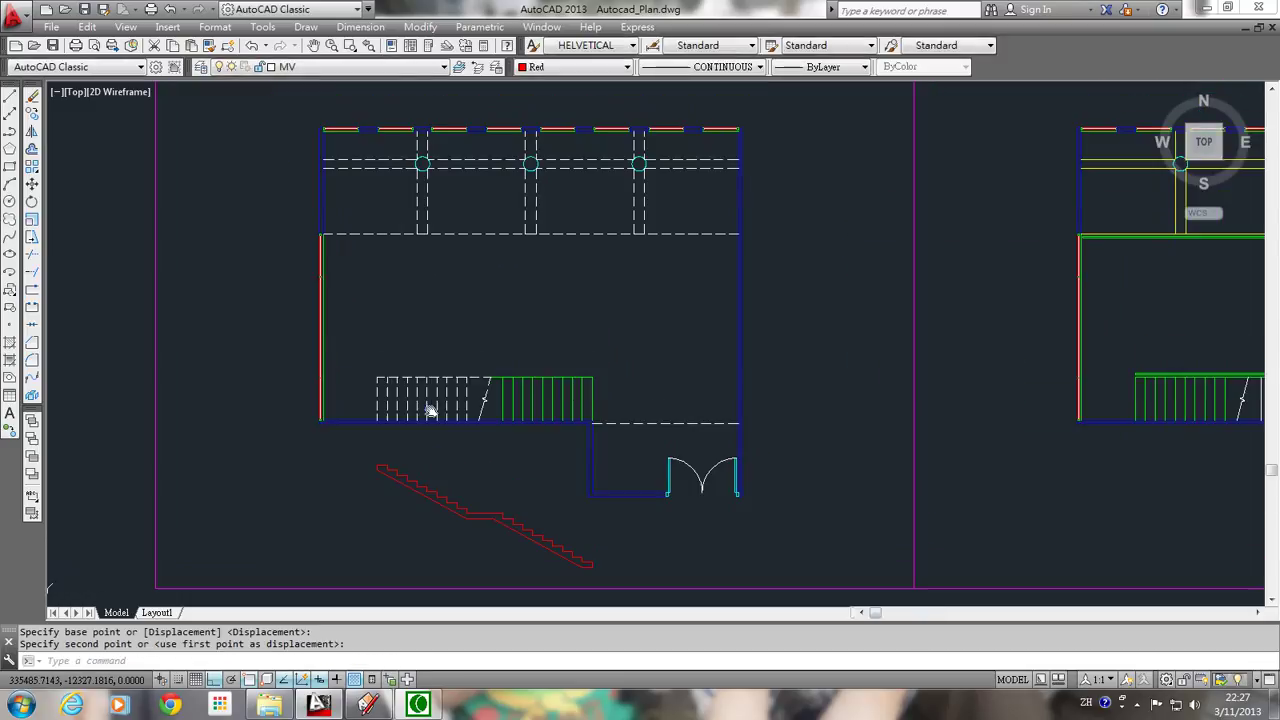
middle_drag(449, 256, 425, 294)
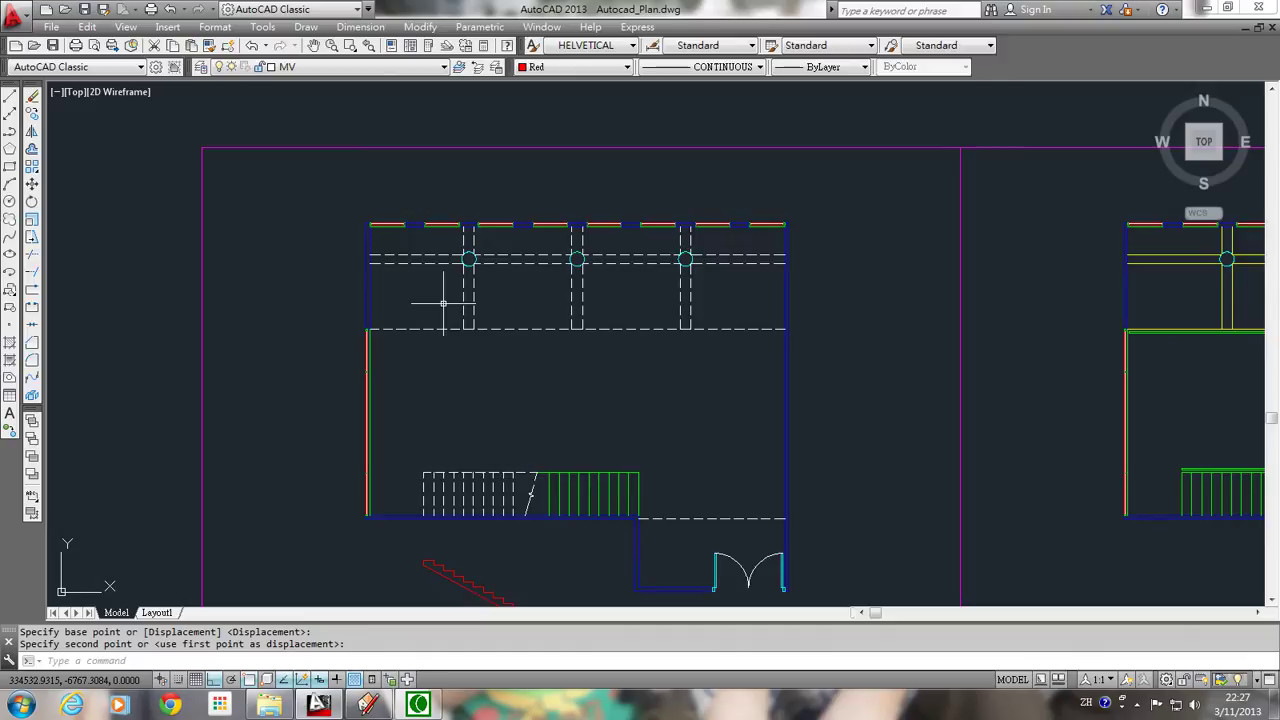
mouse_move(620, 437)
middle_down()
mouse_move(597, 357)
mouse_move(580, 349)
middle_up()
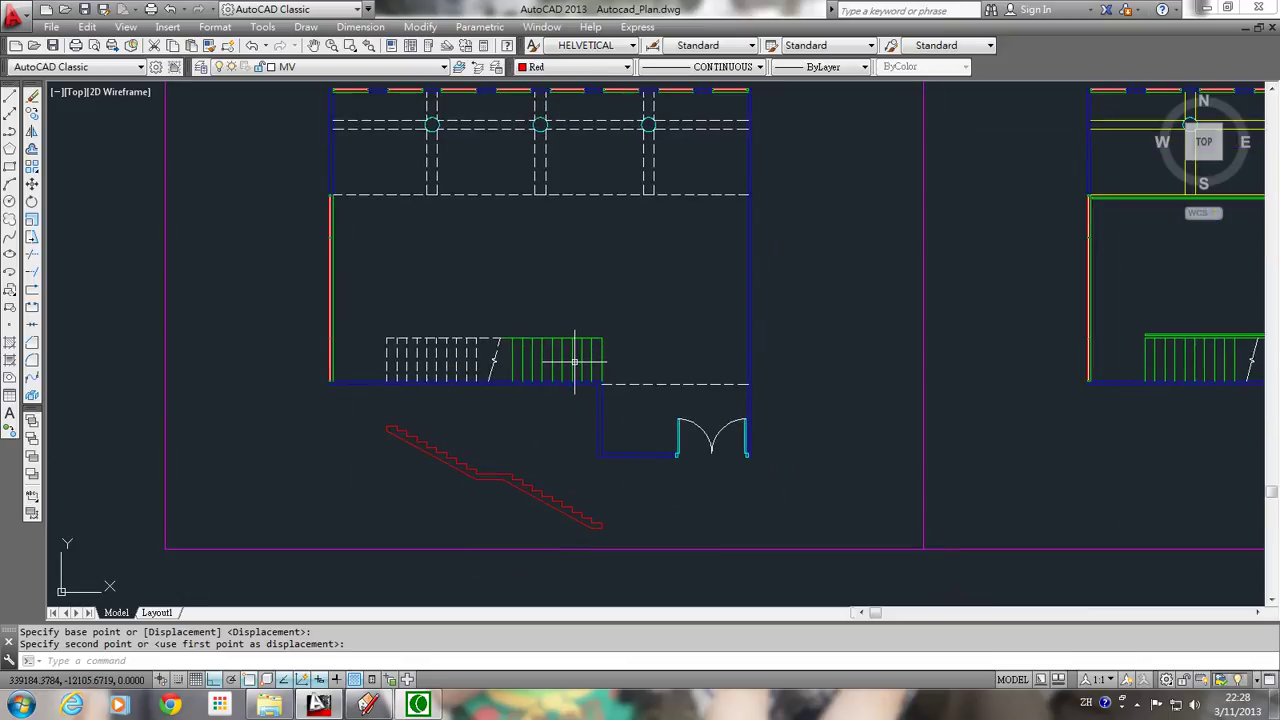
mouse_move(493, 367)
middle_down()
mouse_move(487, 391)
mouse_move(492, 382)
middle_up()
text(w)
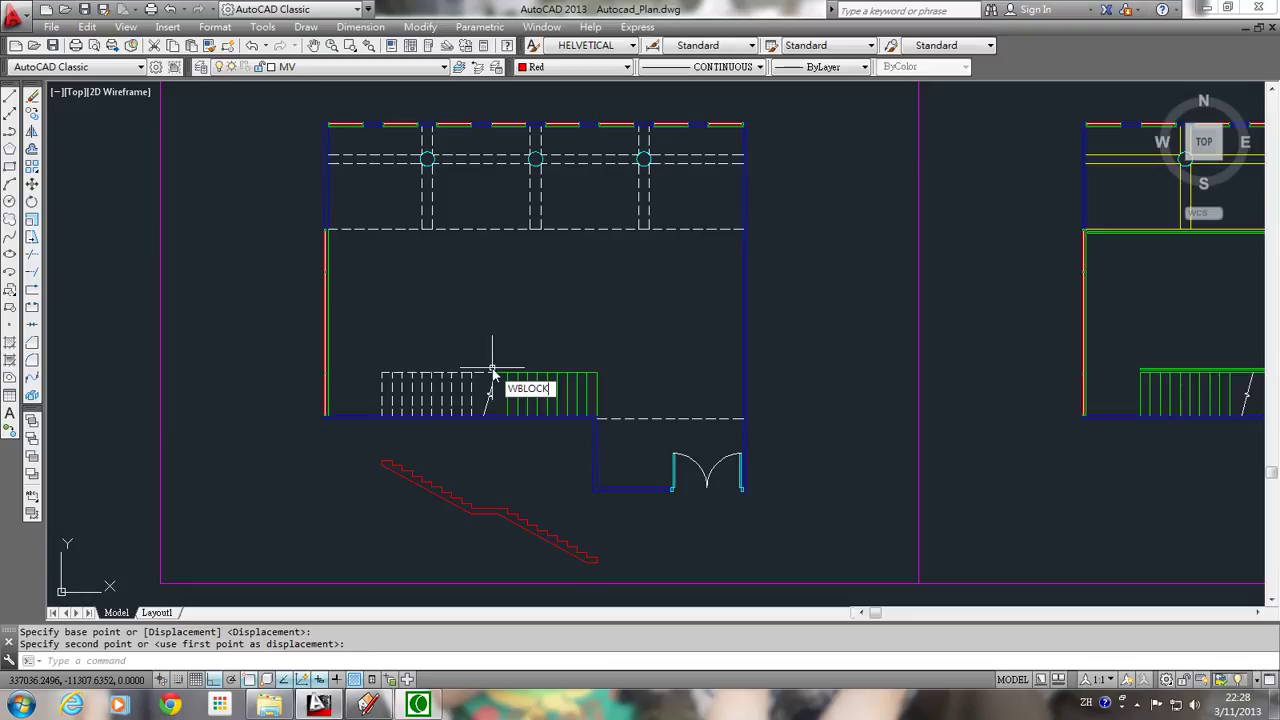
- In WBLOCK, set the base point above the plan's top-left corner and window-select plan and stair
key(Return)
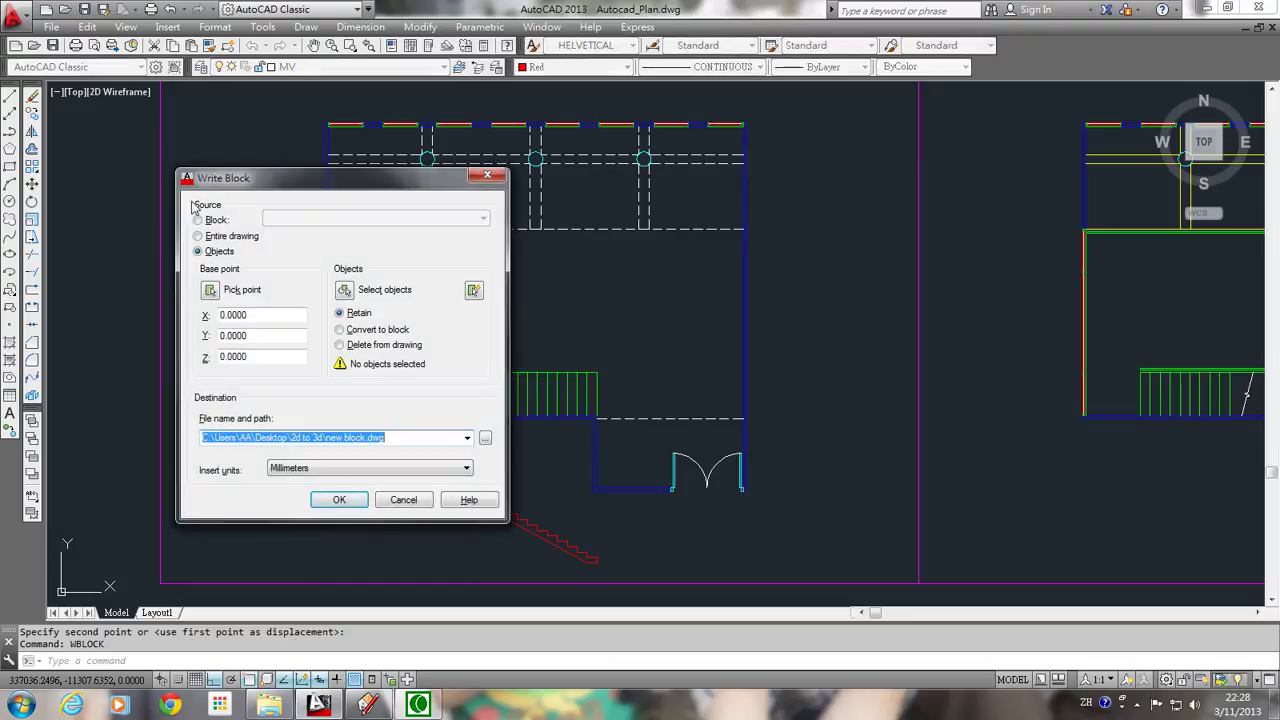
click(209, 290)
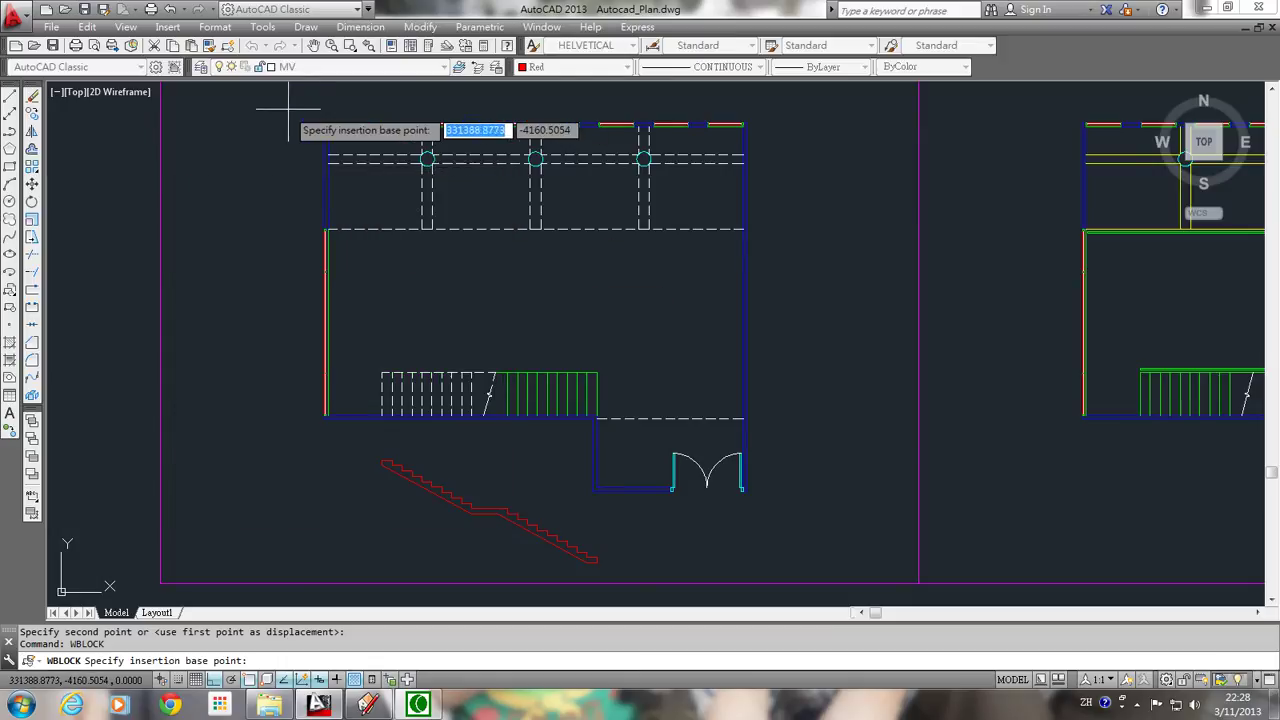
click(320, 119)
click(377, 293)
click(280, 102)
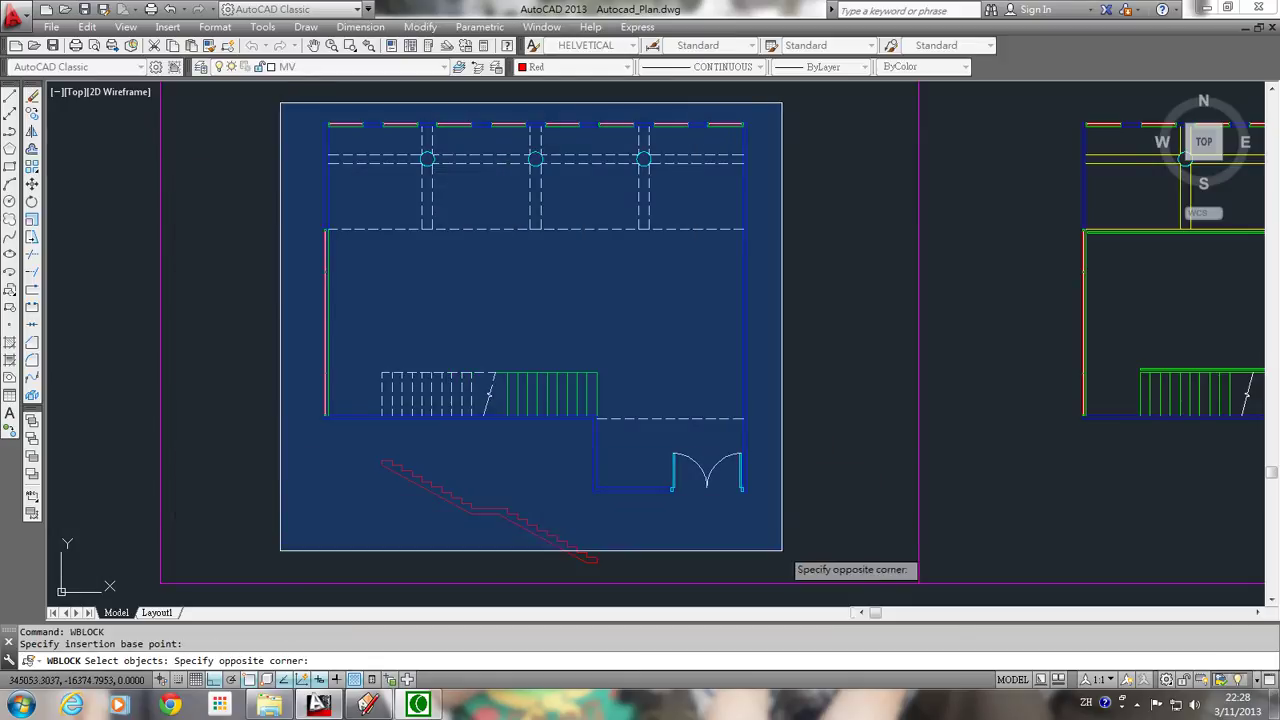
click(784, 574)
key(Return)
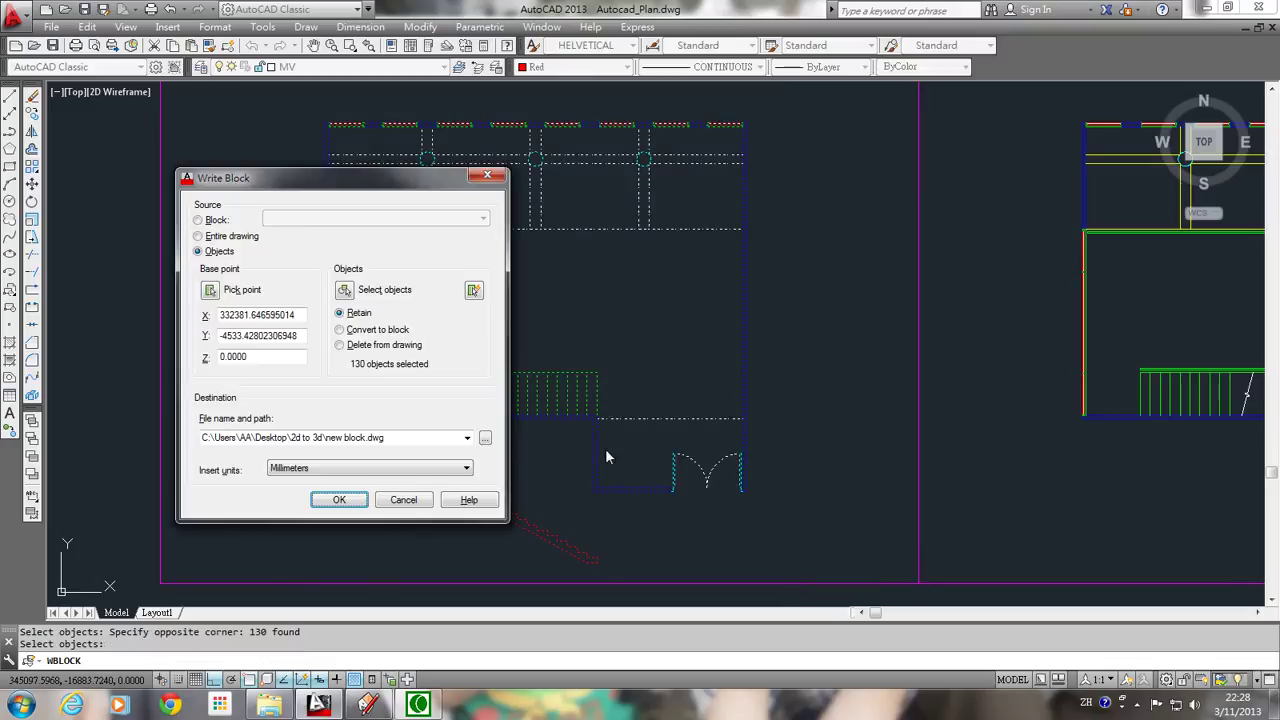
- Save the selection as new block.dwg in AutoCAD 2007/LT2007 format, then switch to SketchUp Pro
click(485, 438)
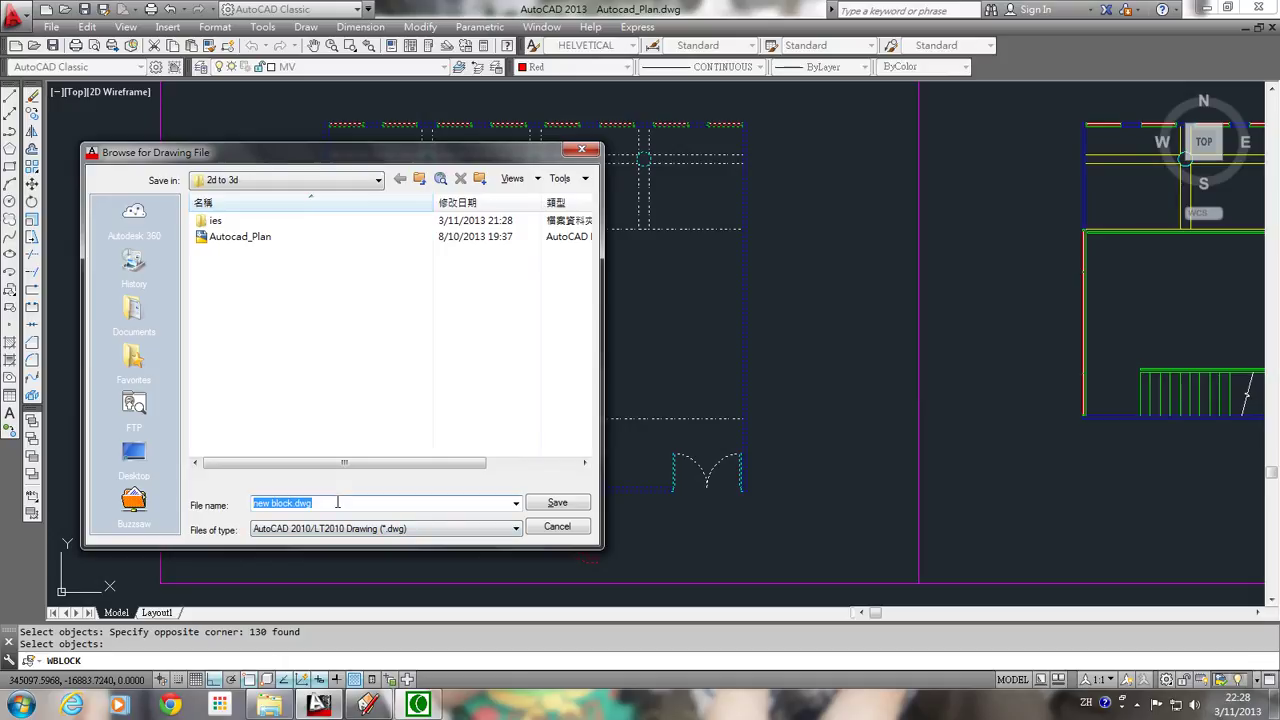
drag(336, 505, 241, 513)
click(450, 530)
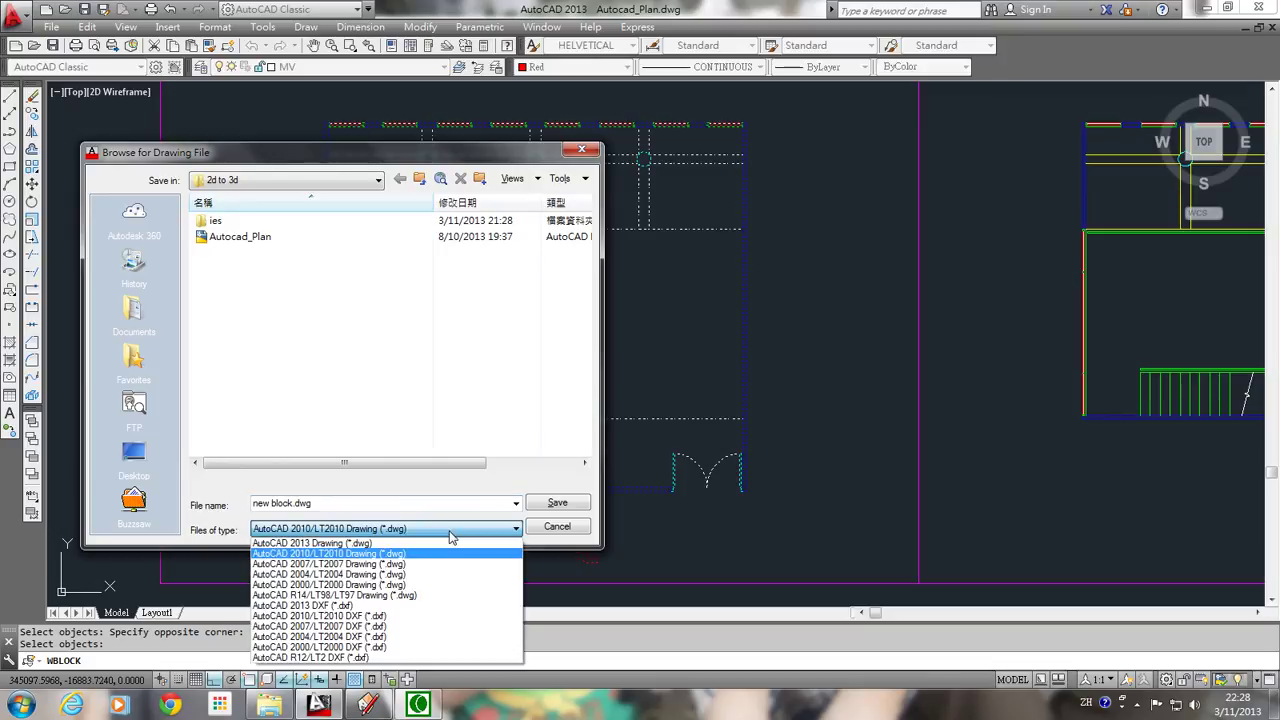
click(370, 565)
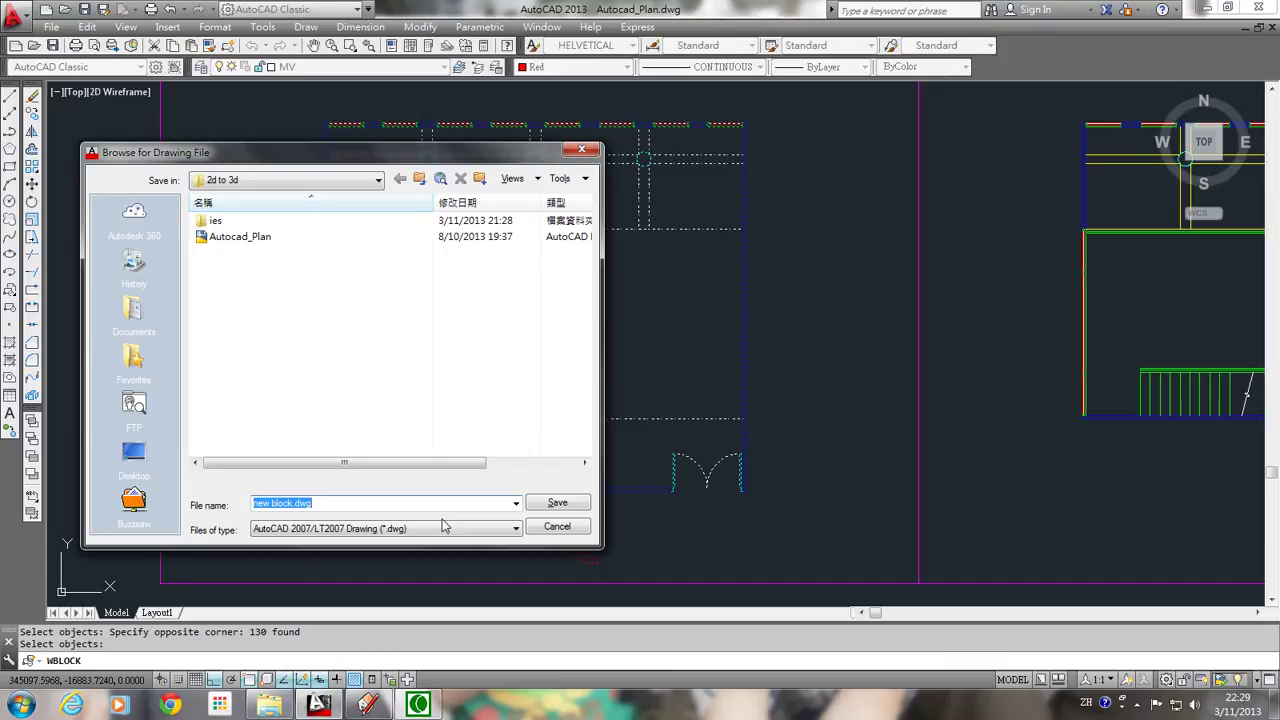
click(556, 504)
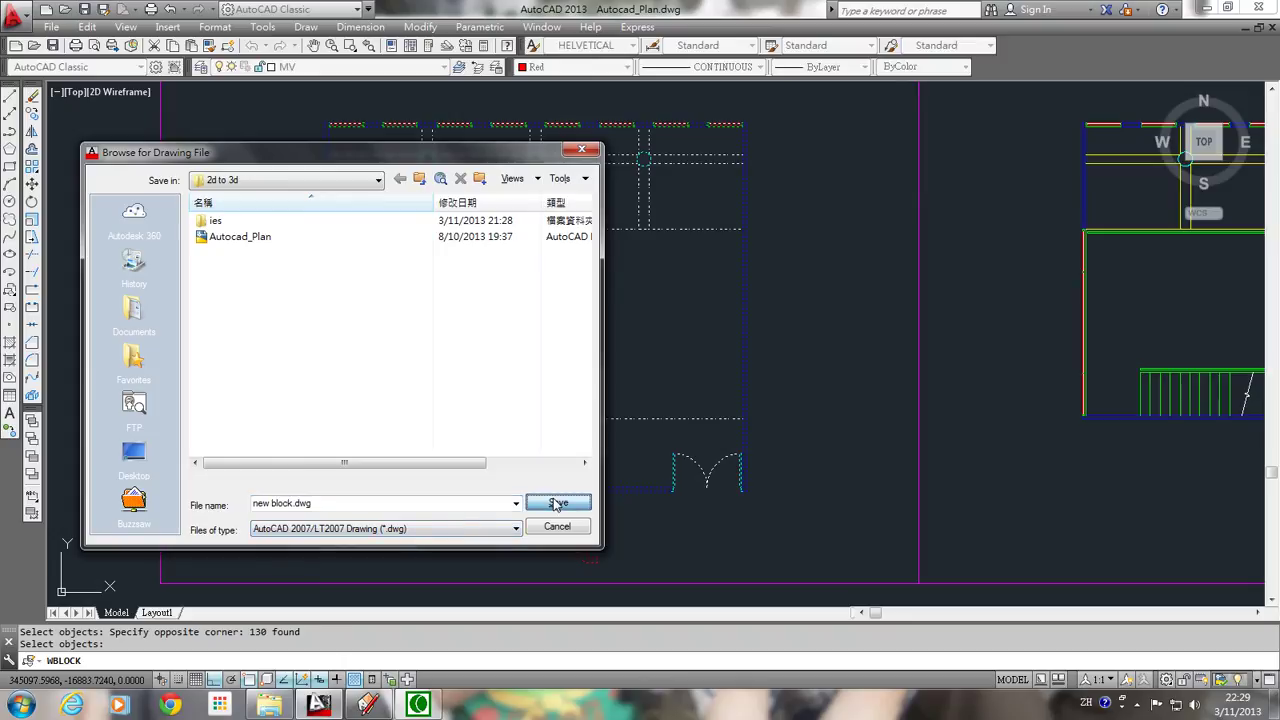
click(339, 499)
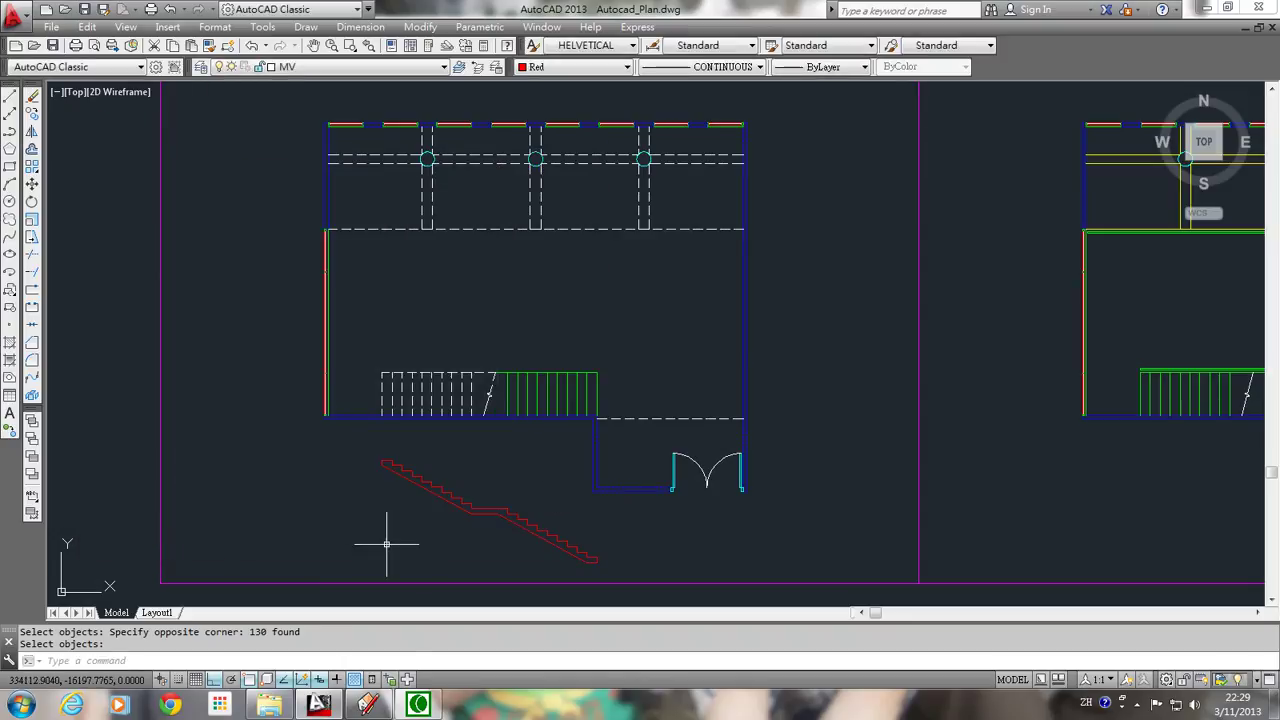
click(378, 705)
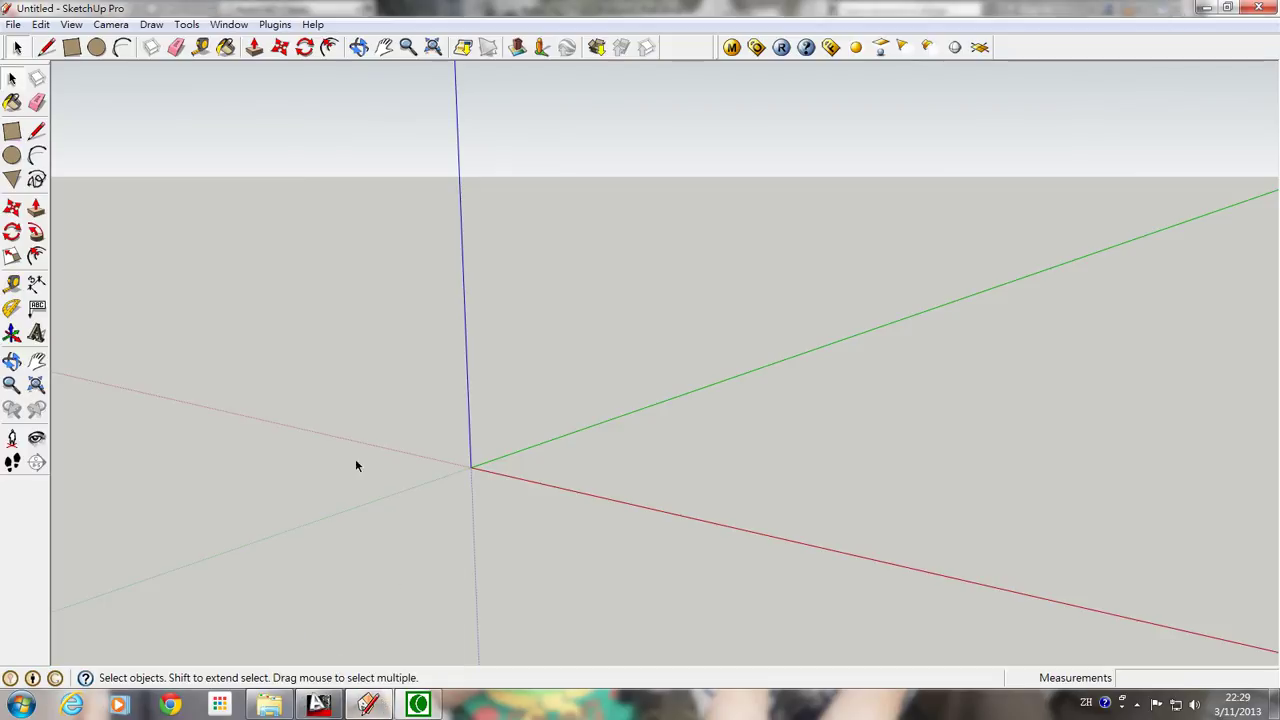
- Start a File Import, browse to the 2d to 3d folder and select new block as an AutoCAD file
click(14, 25)
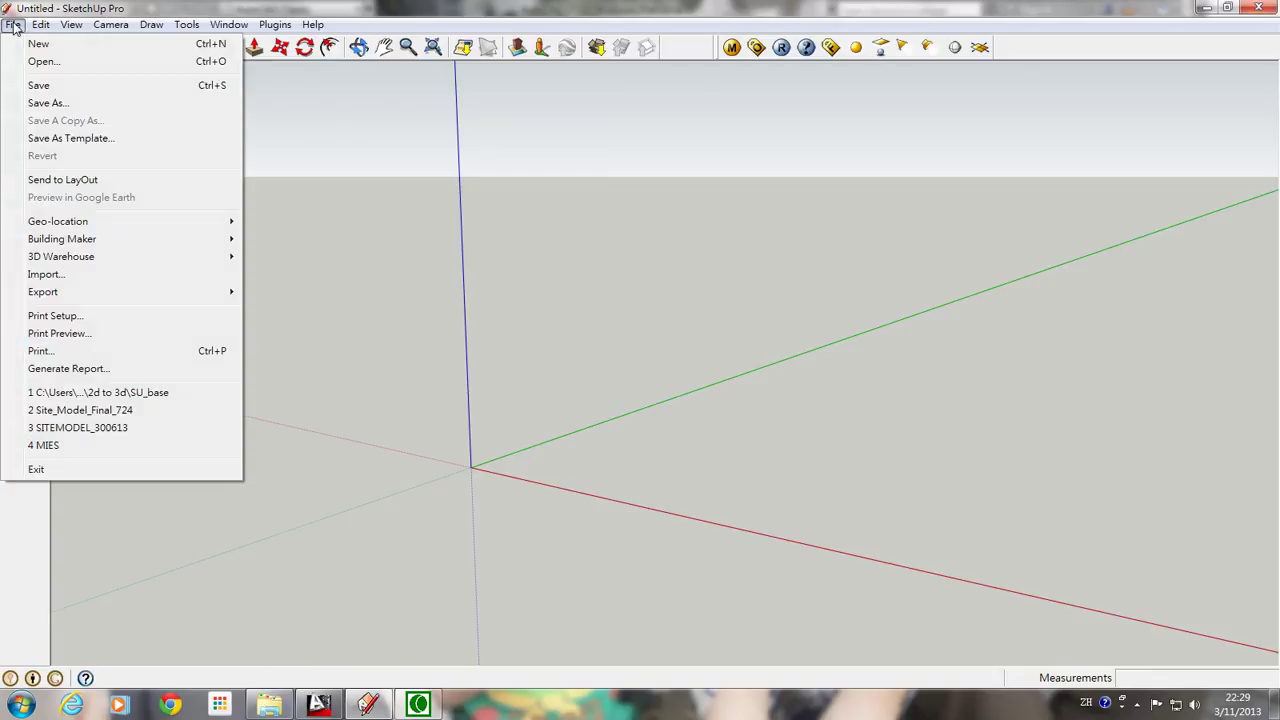
click(65, 279)
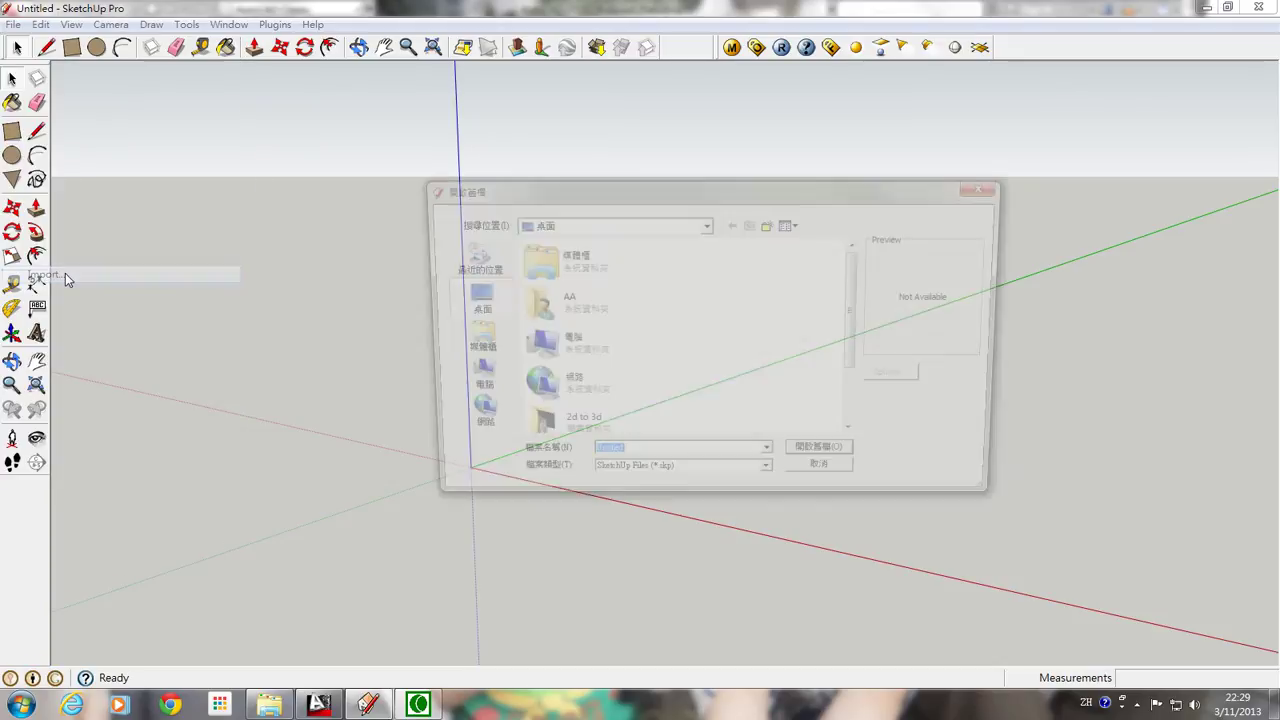
drag(860, 300, 860, 345)
double_click(590, 347)
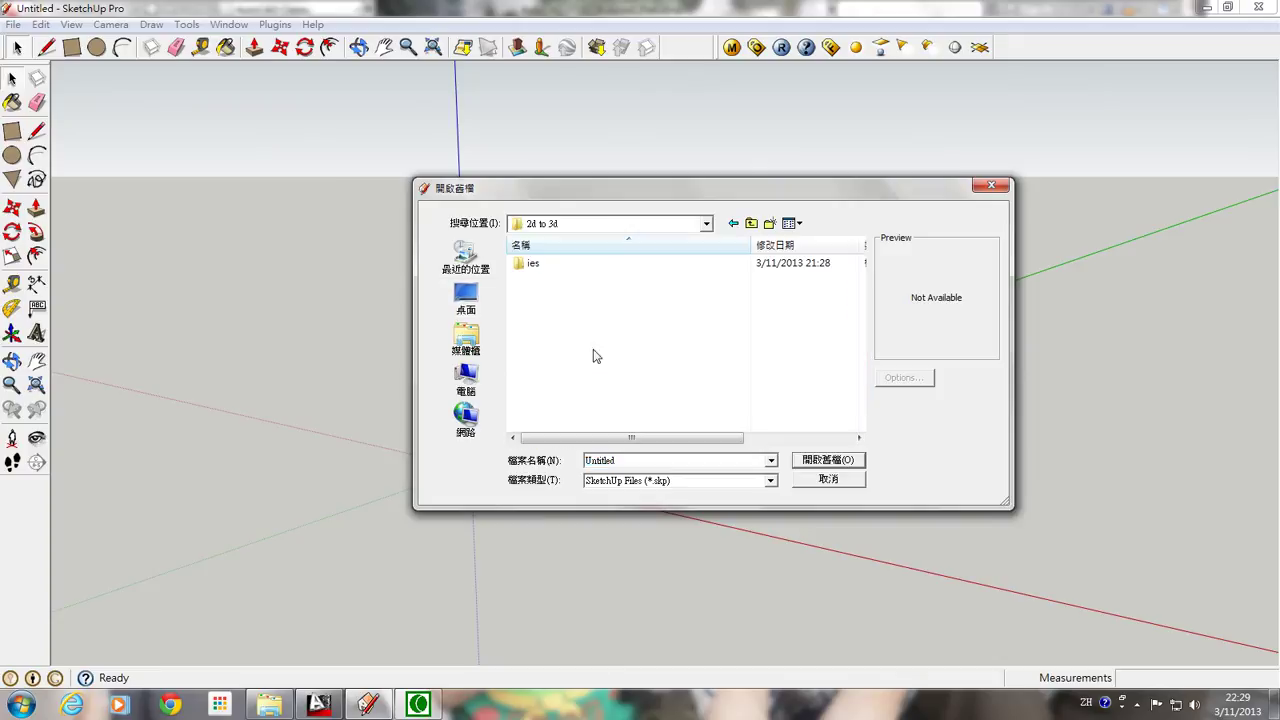
click(713, 481)
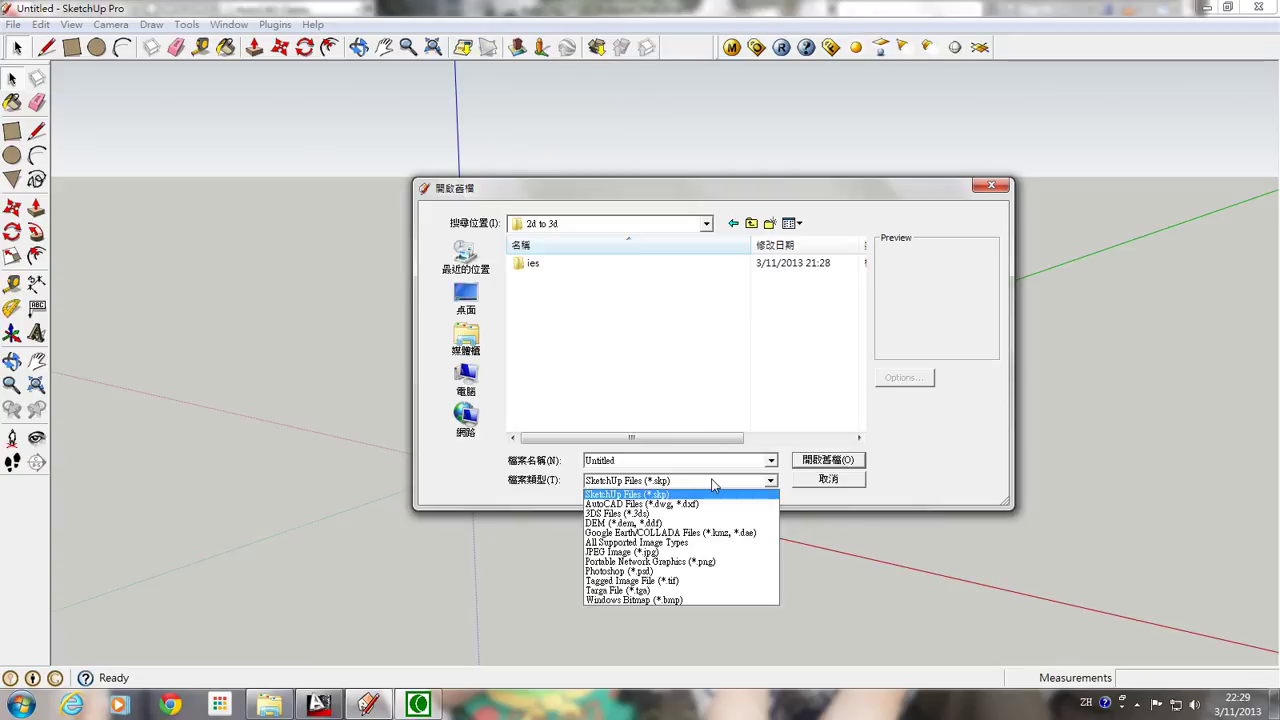
click(627, 504)
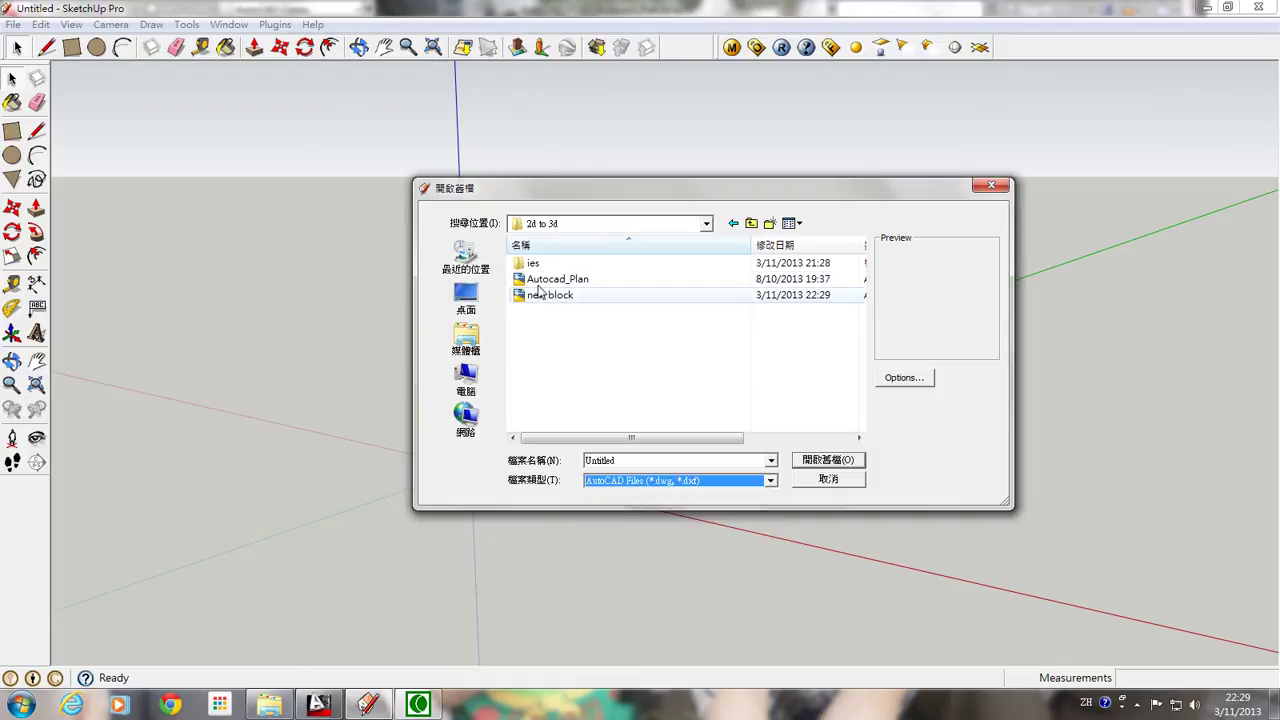
click(533, 297)
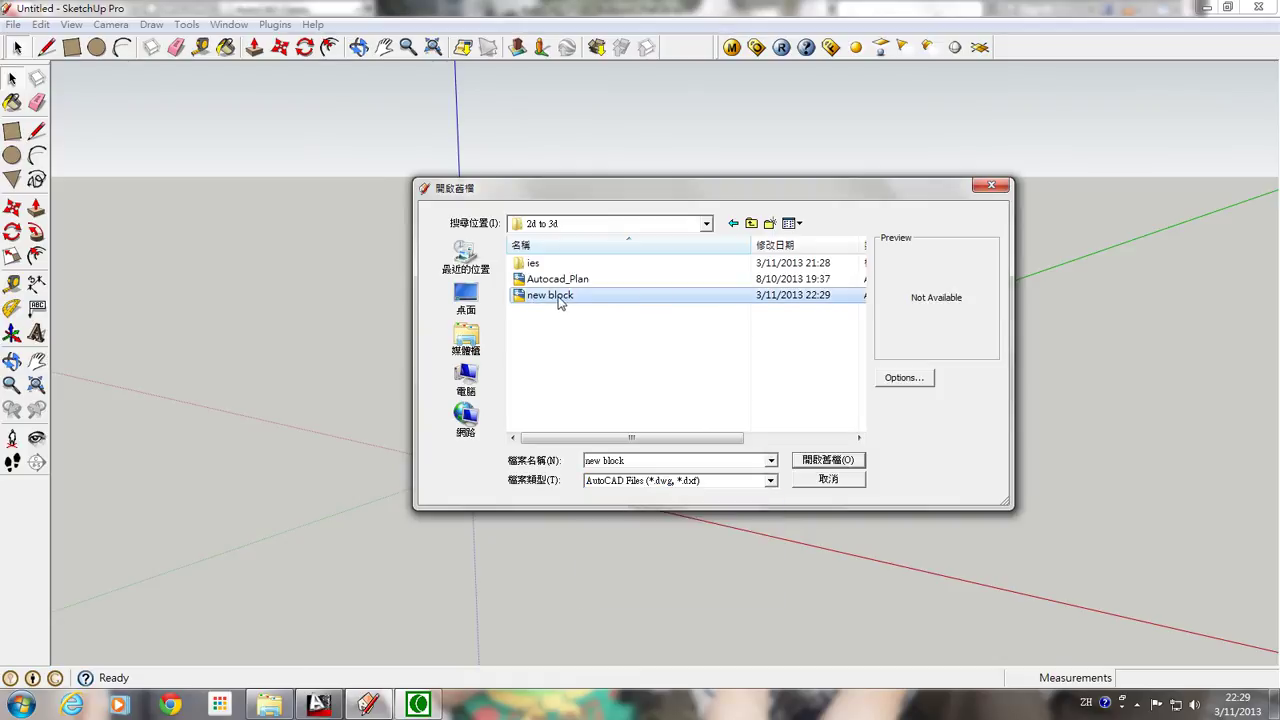
- Set the AutoCAD import units to Millimeters and import new block.dwg
click(924, 381)
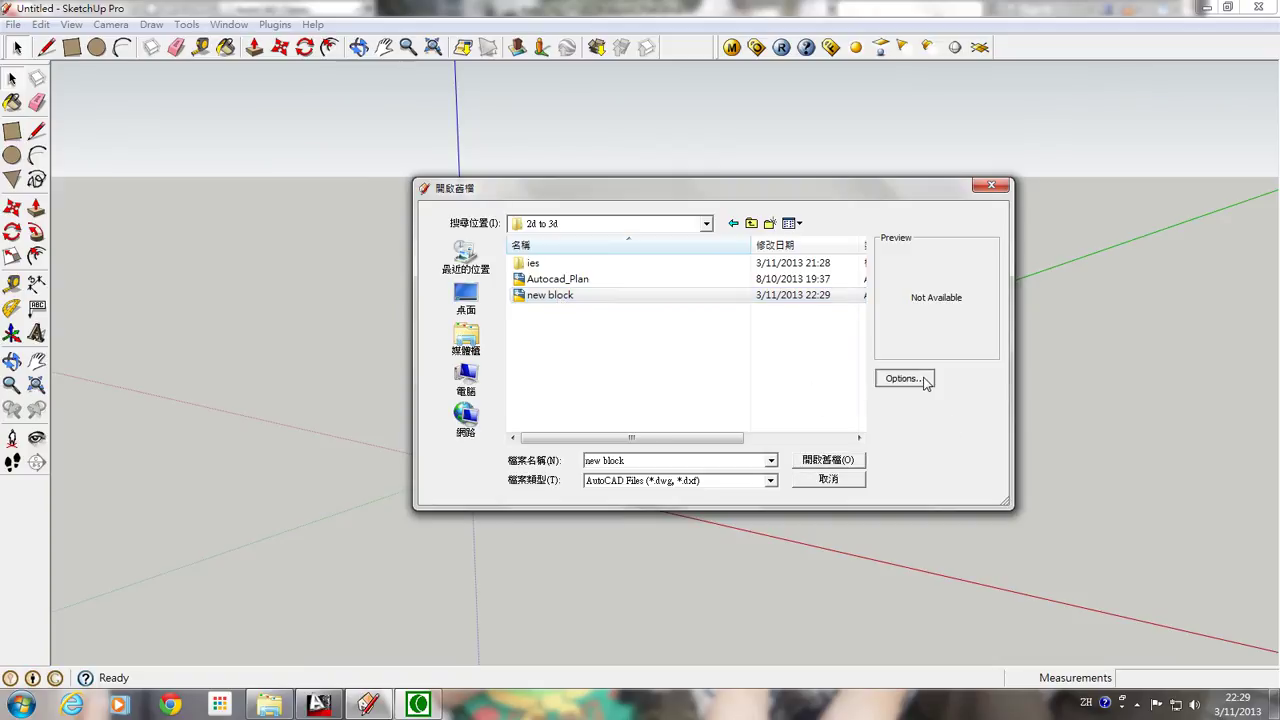
click(680, 364)
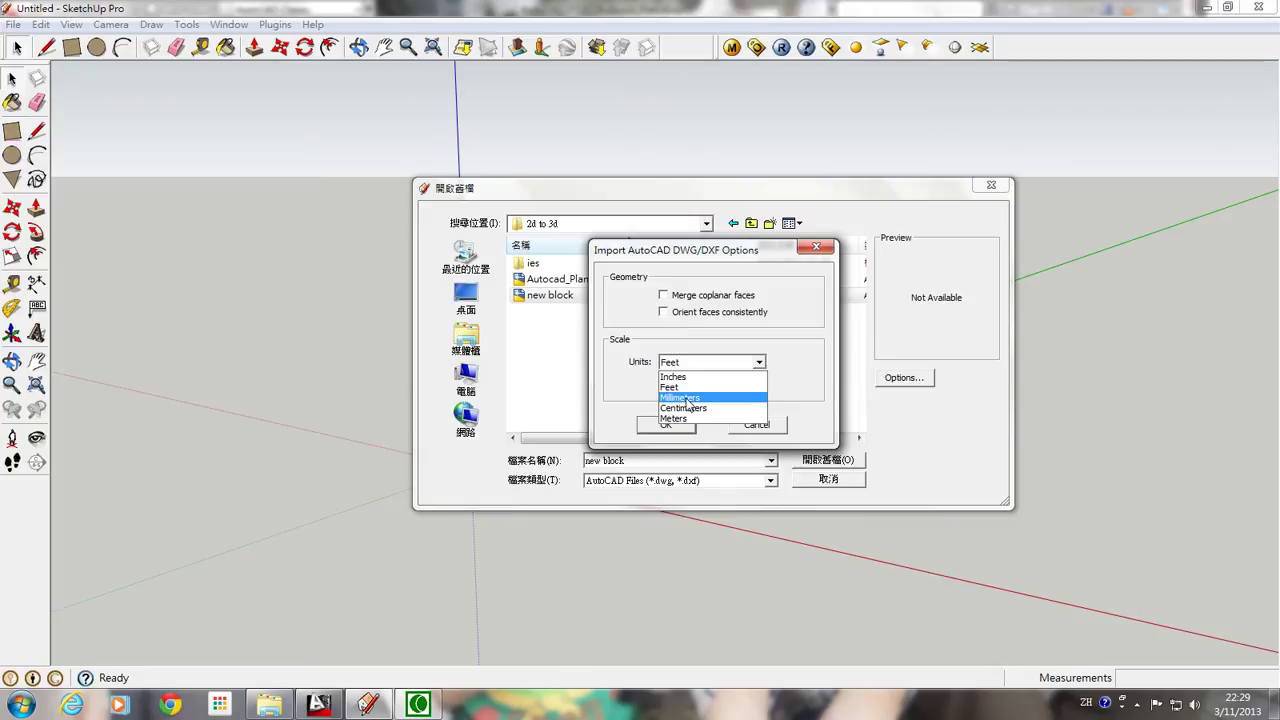
click(688, 400)
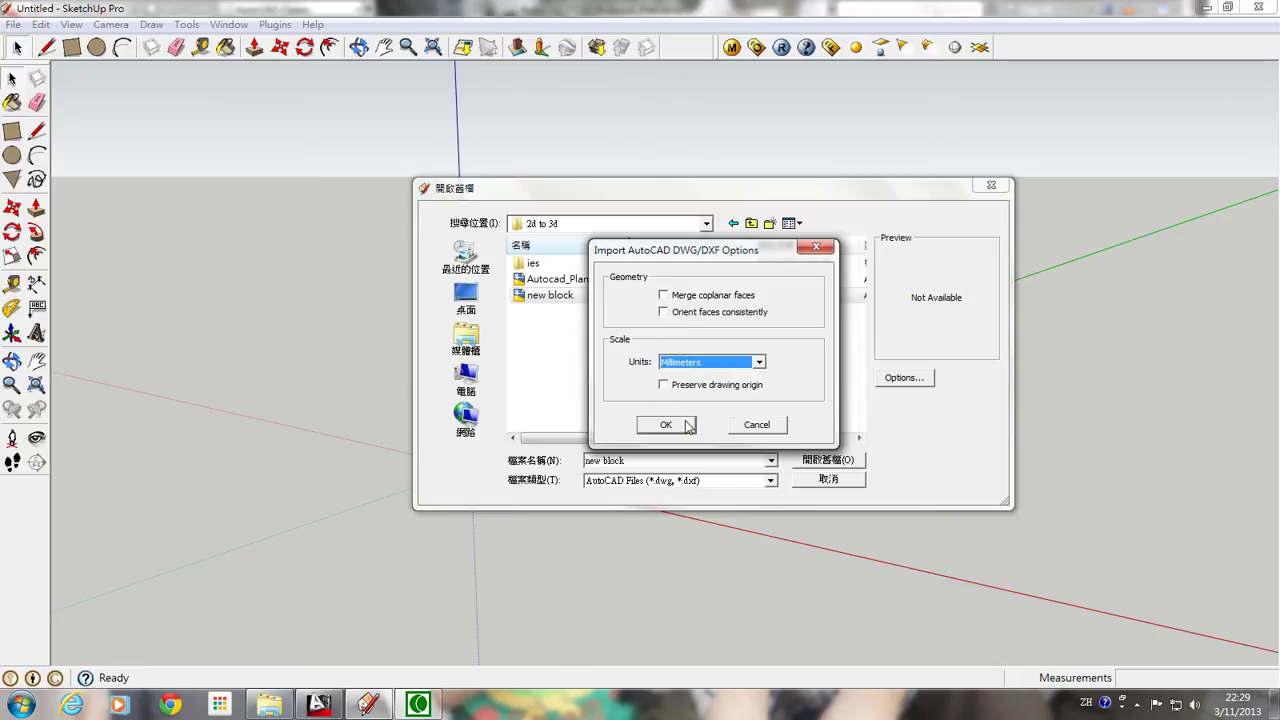
click(686, 428)
click(686, 426)
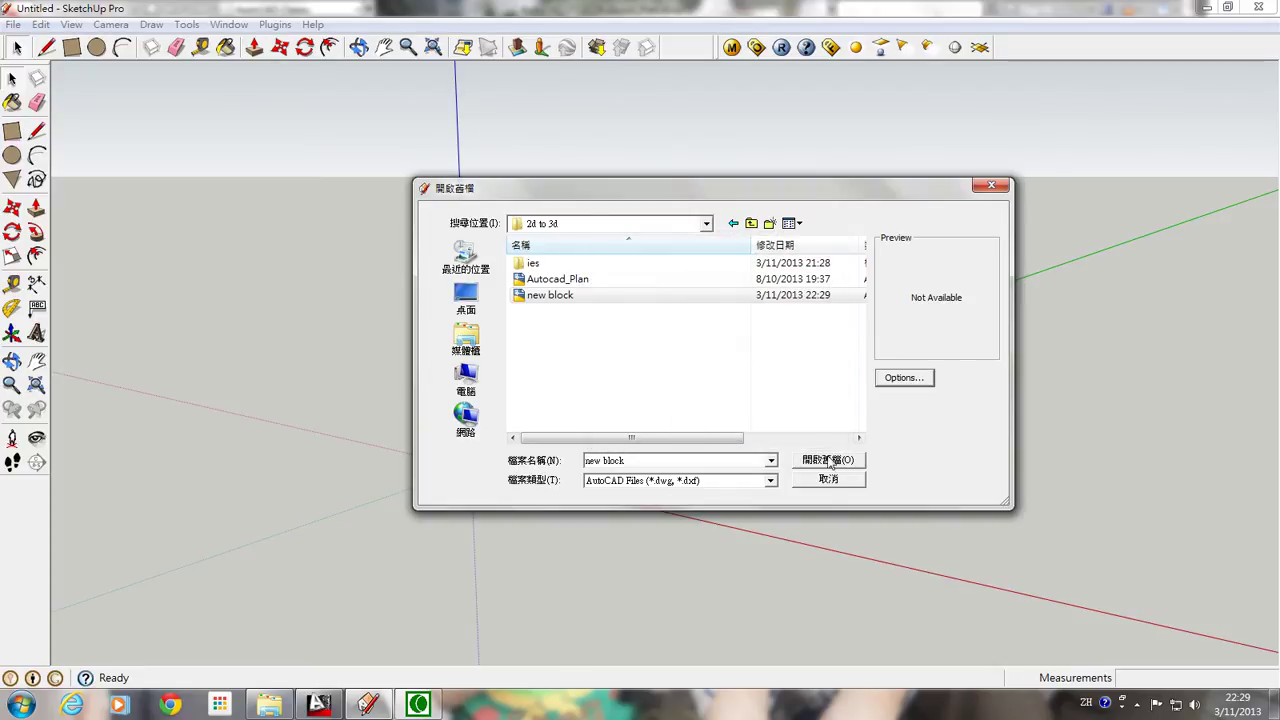
click(831, 462)
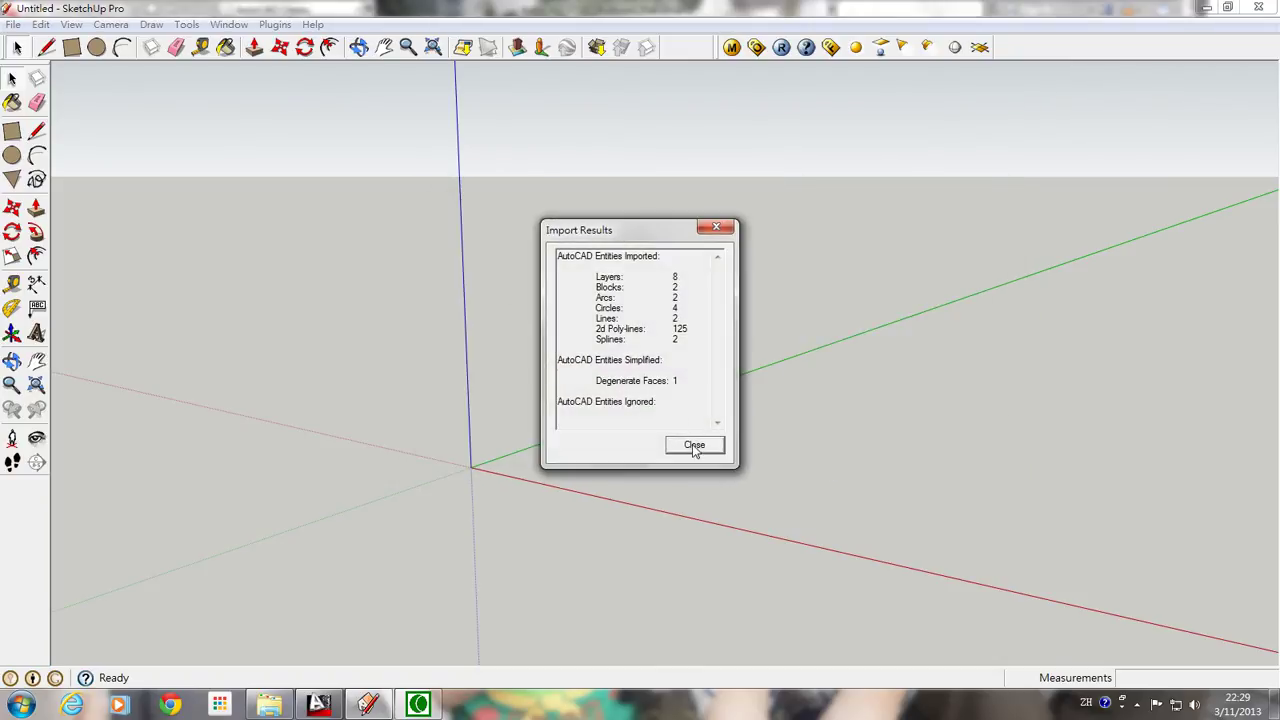
- Close the Import Results report and zoom and orbit to view the plan and stair linework from above
click(694, 446)
scroll(251, 231, down, 2)
scroll(371, 249, down, 3)
scroll(371, 249, down, 2)
mouse_move(371, 249)
middle_down()
mouse_move(410, 286)
mouse_move(486, 434)
mouse_move(595, 425)
middle_up()
scroll(601, 424, up, 1)
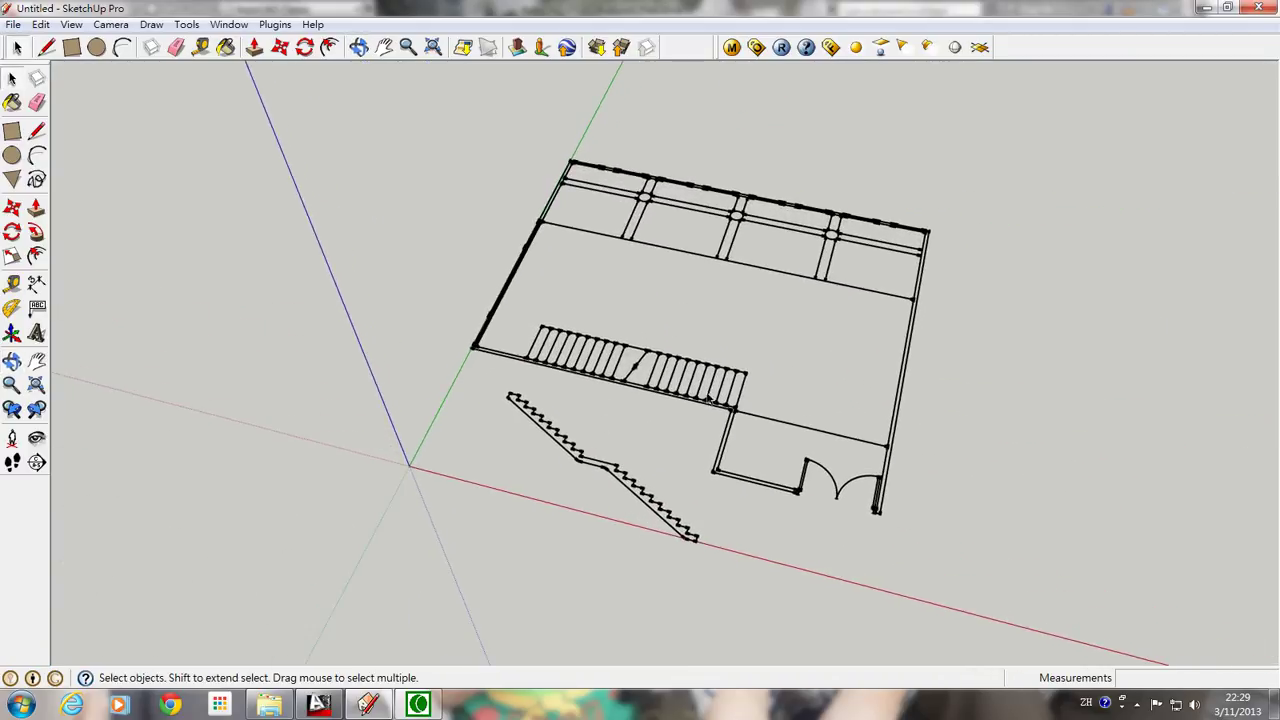
scroll(606, 463, up, 1)
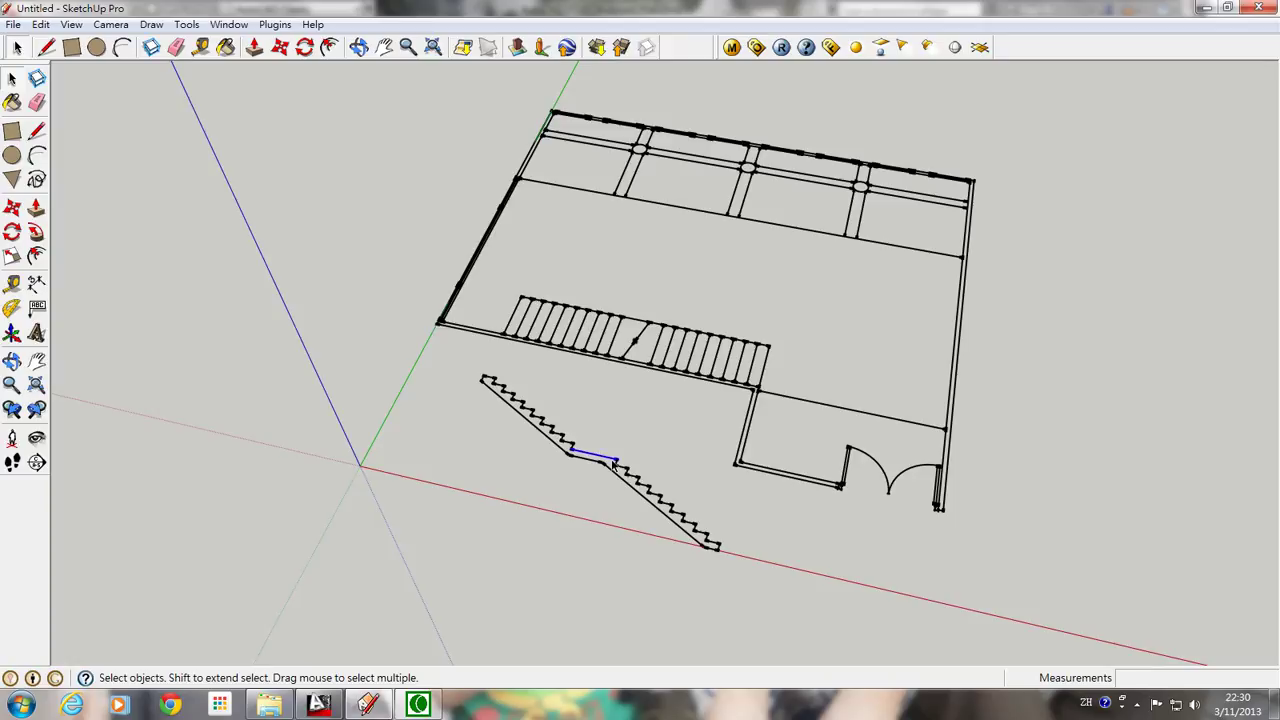
click(593, 432)
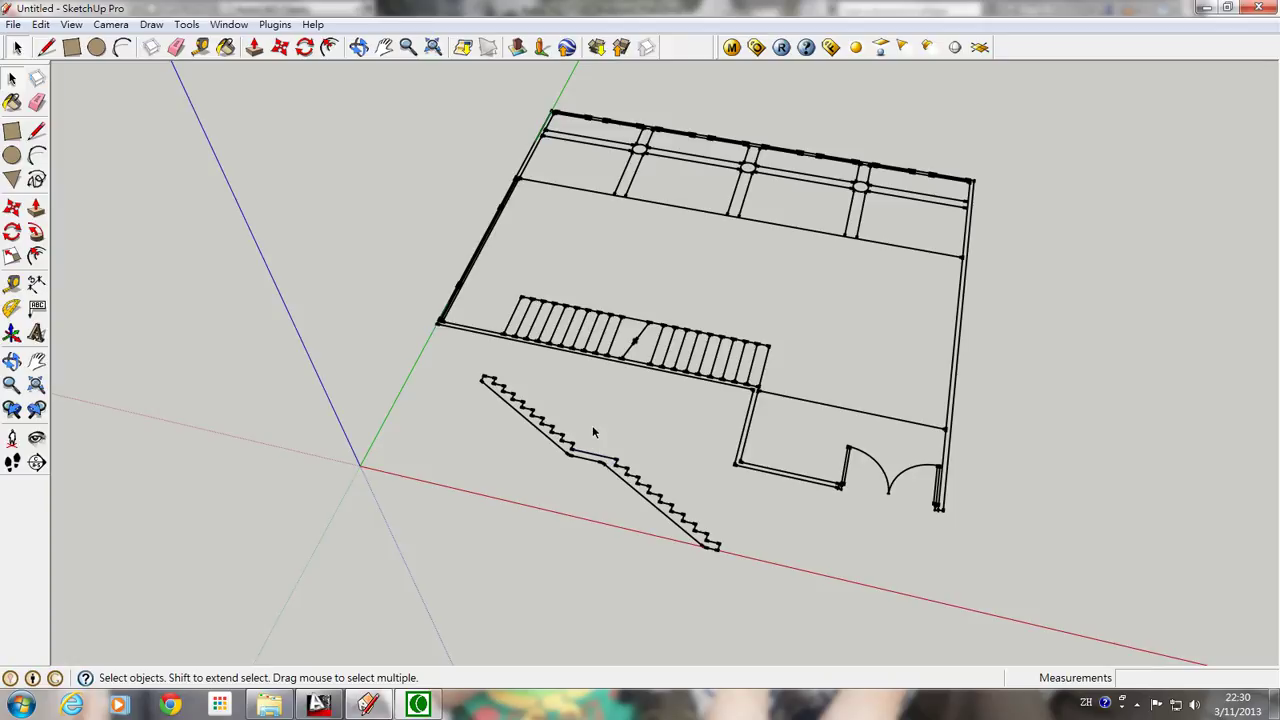